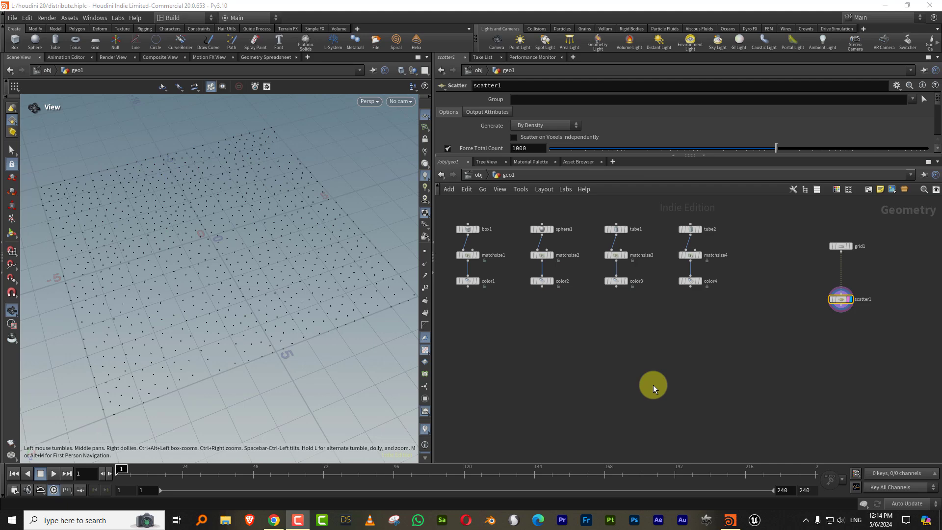
# Display the color1, color2, color3 and color4 nodes one after another to inspect the four coloured shapes
pyautogui.click(479, 281)
pyautogui.scroll(3, 248, 204)
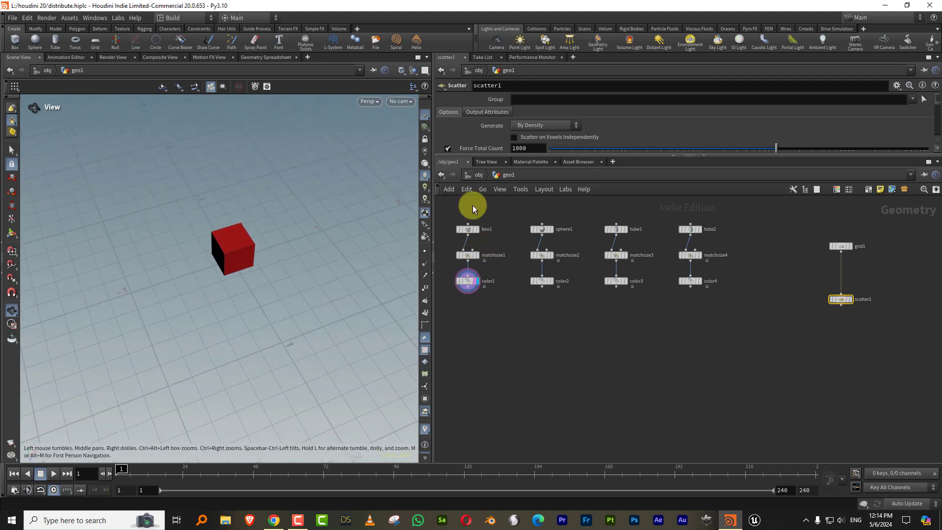
pyautogui.click(552, 281)
pyautogui.click(541, 281)
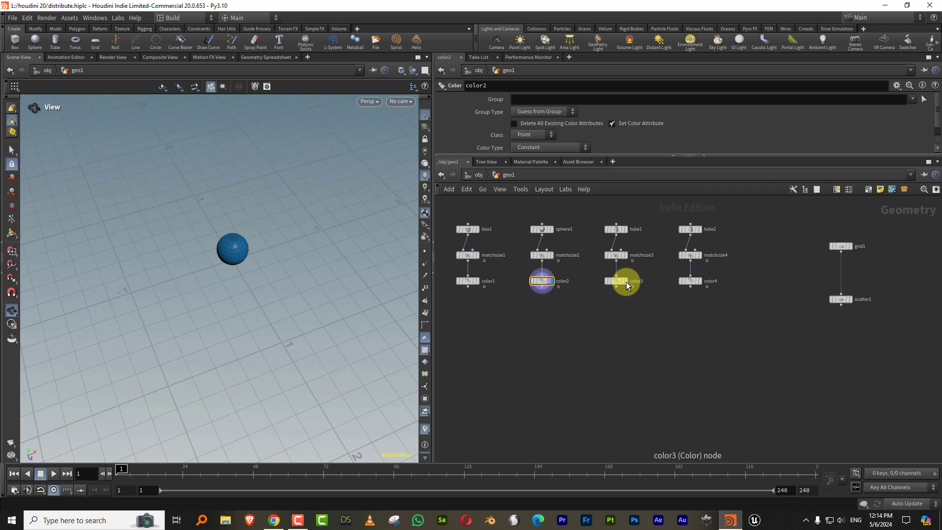
pyautogui.click(627, 281)
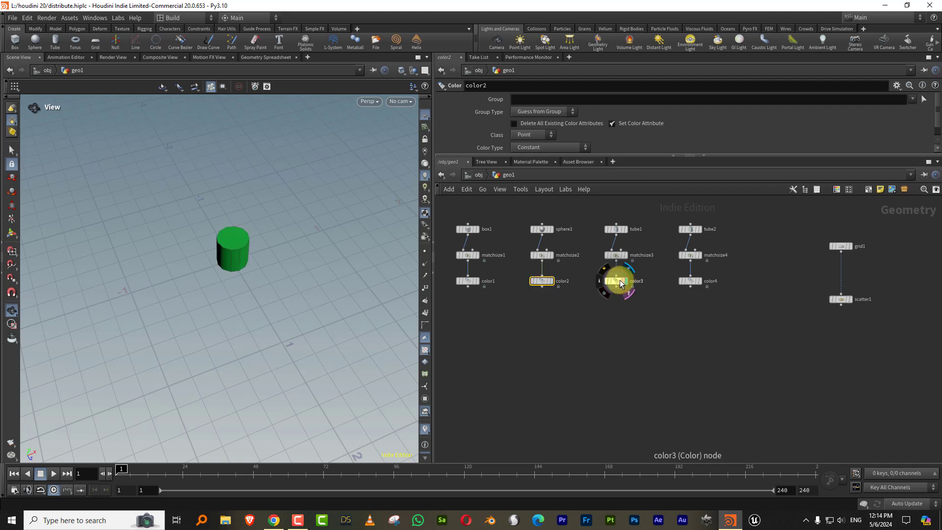
pyautogui.click(702, 283)
pyautogui.moveTo(273, 260); pyautogui.dragTo(328, 240)
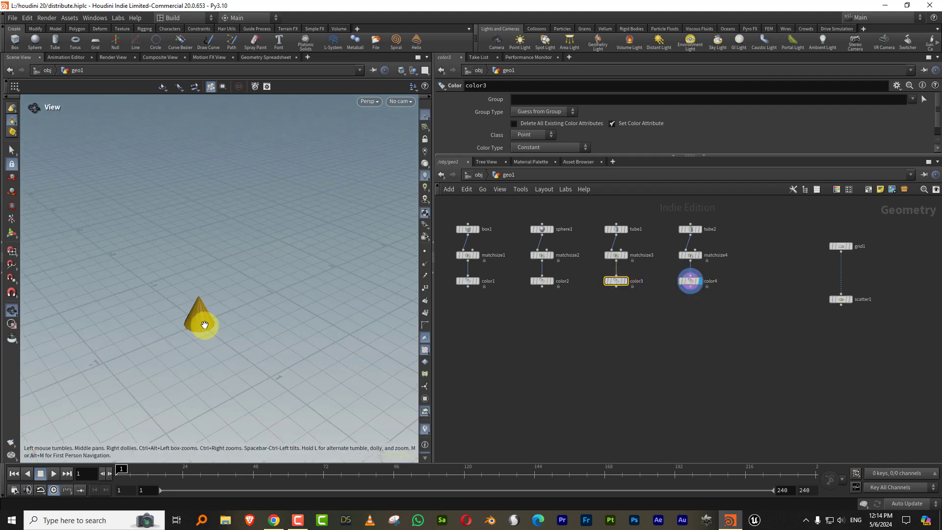
pyautogui.moveTo(205, 325); pyautogui.dragTo(235, 287)
# Try Justify Y set to None on the four selected matchsize nodes, and return it to Min
pyautogui.moveTo(441, 242); pyautogui.dragTo(761, 267)
pyautogui.moveTo(544, 155); pyautogui.dragTo(569, 272)
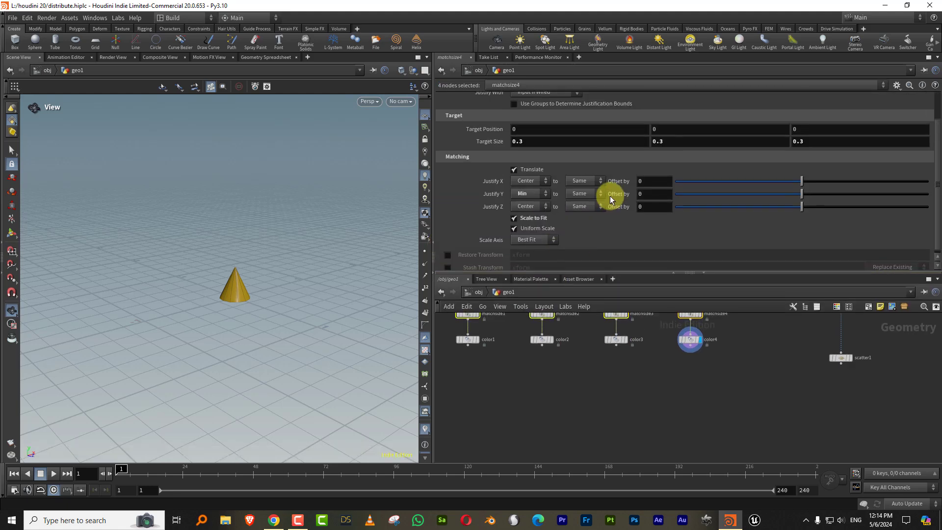
pyautogui.moveTo(204, 305); pyautogui.dragTo(272, 267)
pyautogui.click(532, 194)
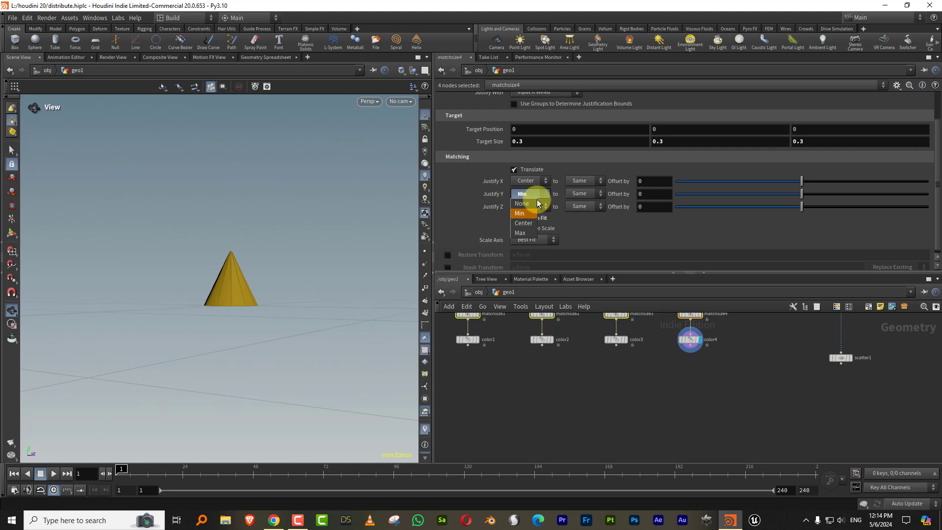
pyautogui.click(521, 203)
pyautogui.click(525, 193)
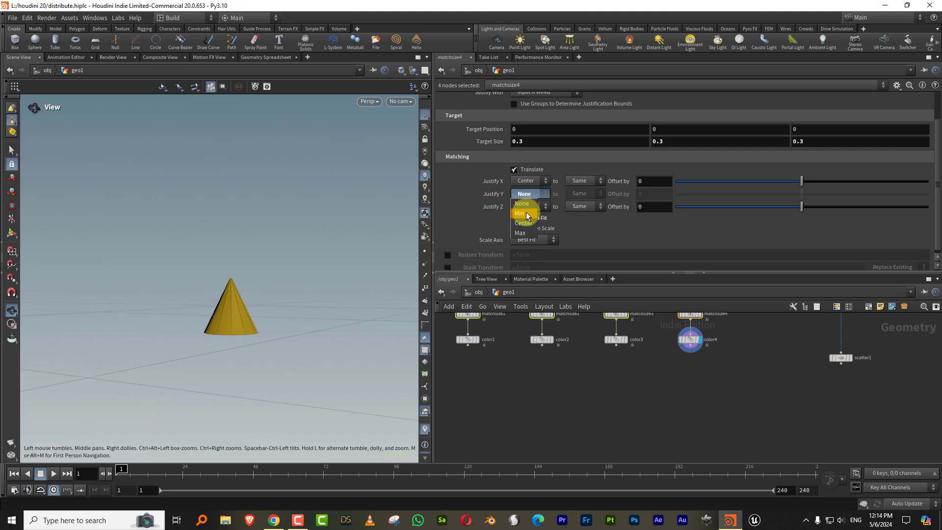
pyautogui.click(527, 215)
pyautogui.moveTo(240, 305); pyautogui.dragTo(398, 231)
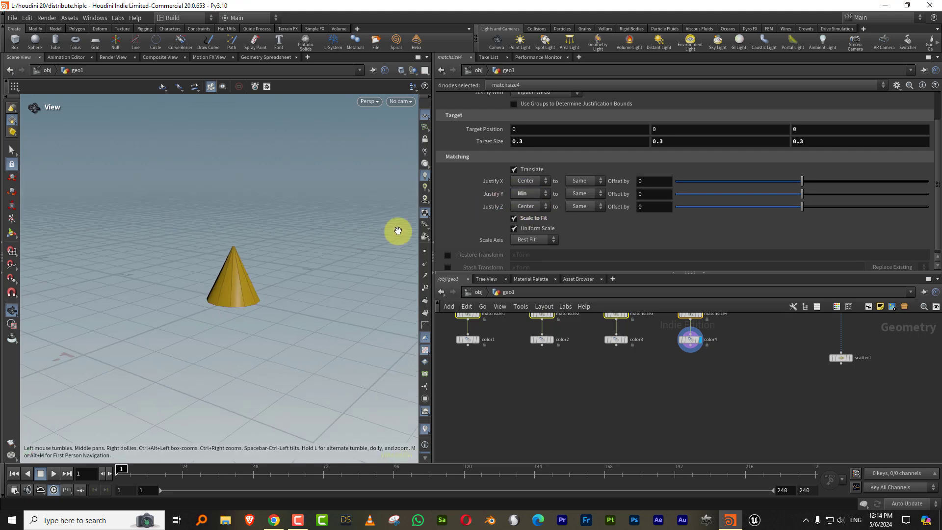
pyautogui.moveTo(489, 142); pyautogui.dragTo(479, 142, button='middle')
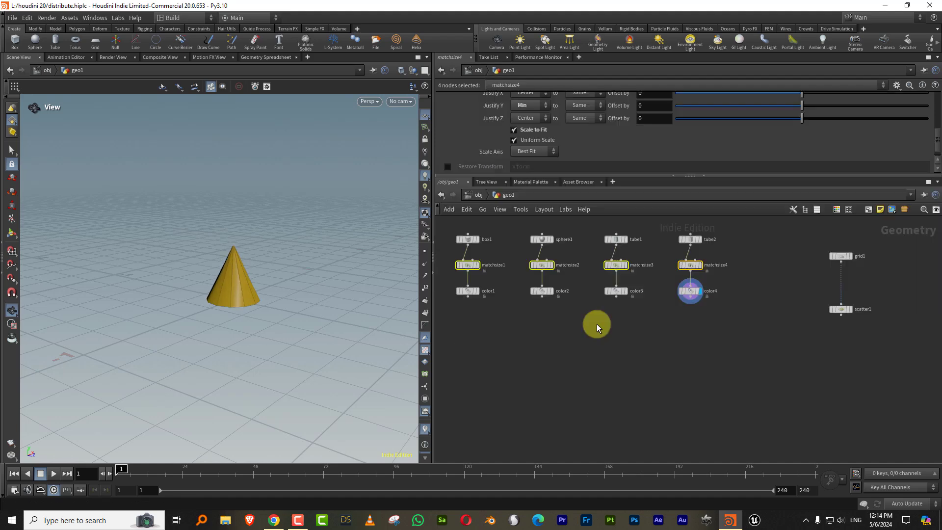
# Inspect the grid1 node's parameters and the scatter1 node's points on the grid
pyautogui.moveTo(597, 324); pyautogui.dragTo(627, 318, button='middle')
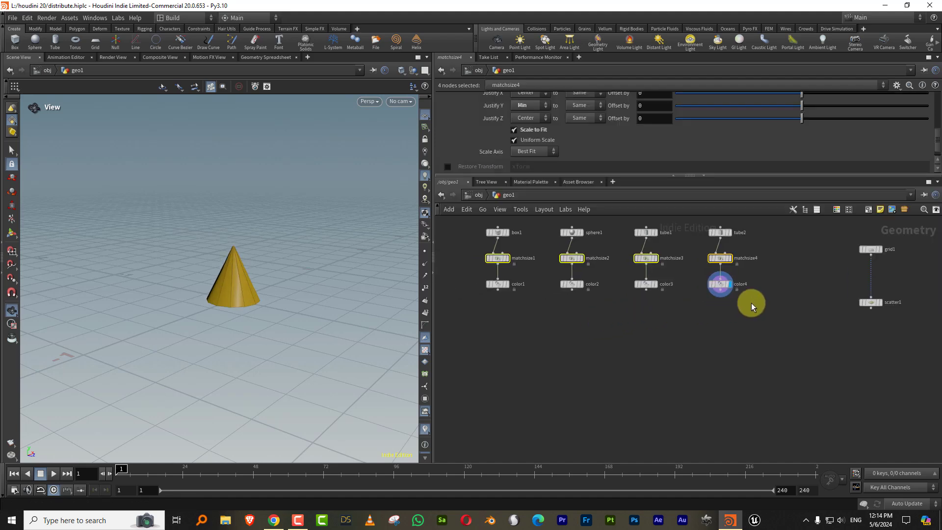
pyautogui.moveTo(787, 285); pyautogui.dragTo(676, 298, button='middle')
pyautogui.scroll(3, 809, 282)
pyautogui.click(744, 249)
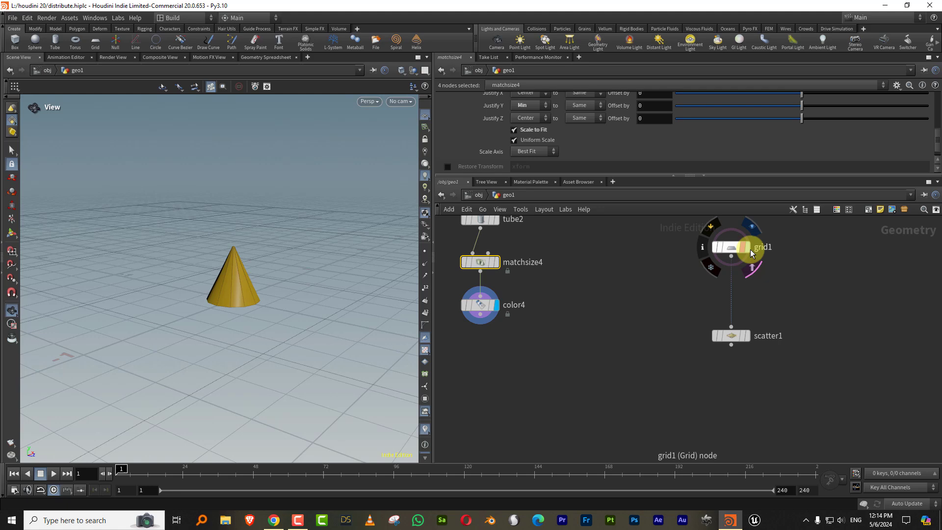
pyautogui.click(750, 249)
pyautogui.click(743, 335)
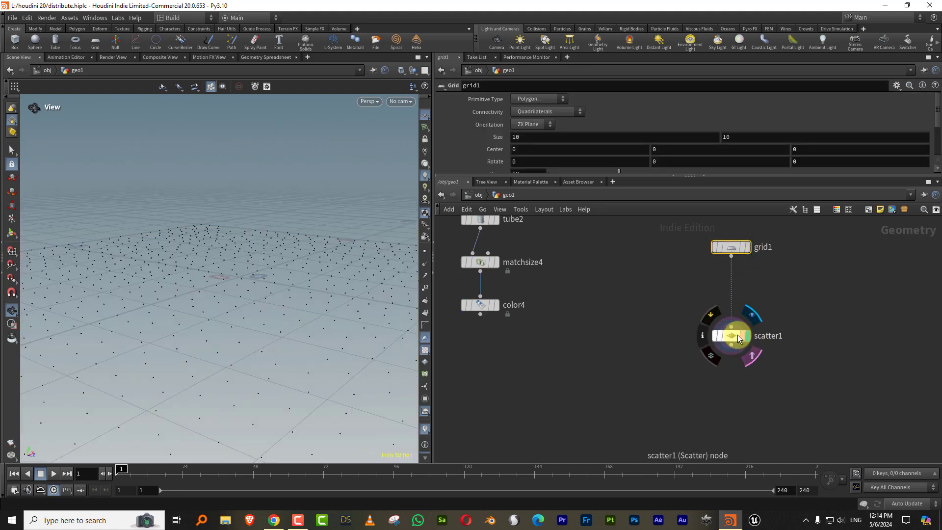
pyautogui.click(737, 337)
pyautogui.moveTo(211, 284); pyautogui.dragTo(240, 281)
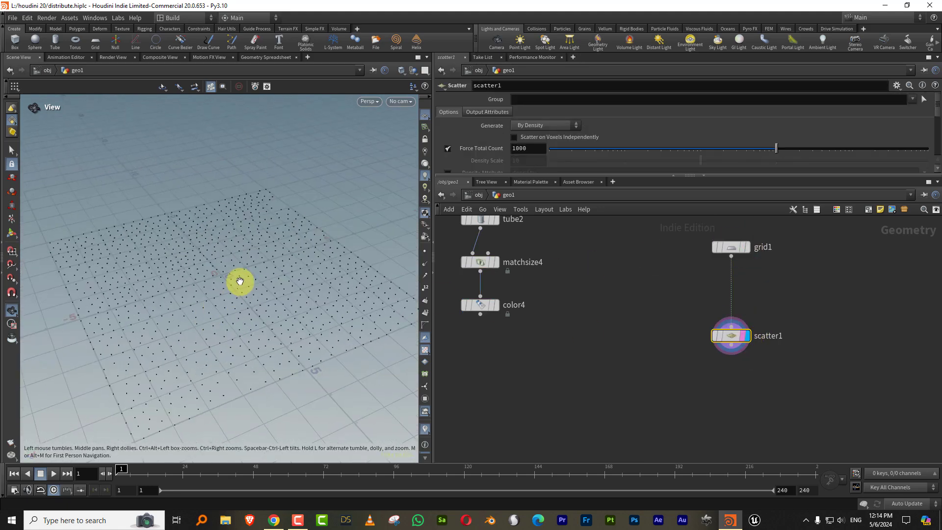
# Replace the scatter1 node with a displayed Scatter and Align node fed by grid1
pyautogui.press('Tab')
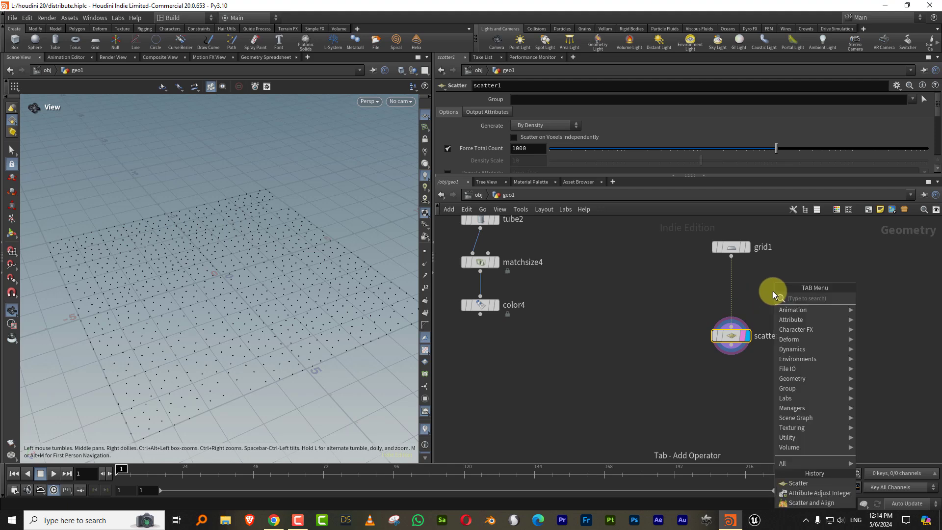
pyautogui.write('scatter')
pyautogui.click(894, 308)
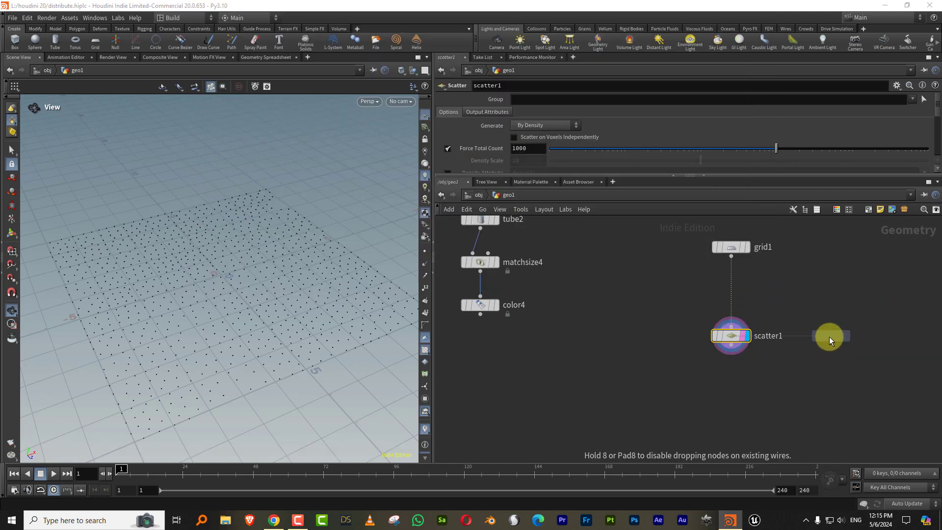
pyautogui.click(731, 336)
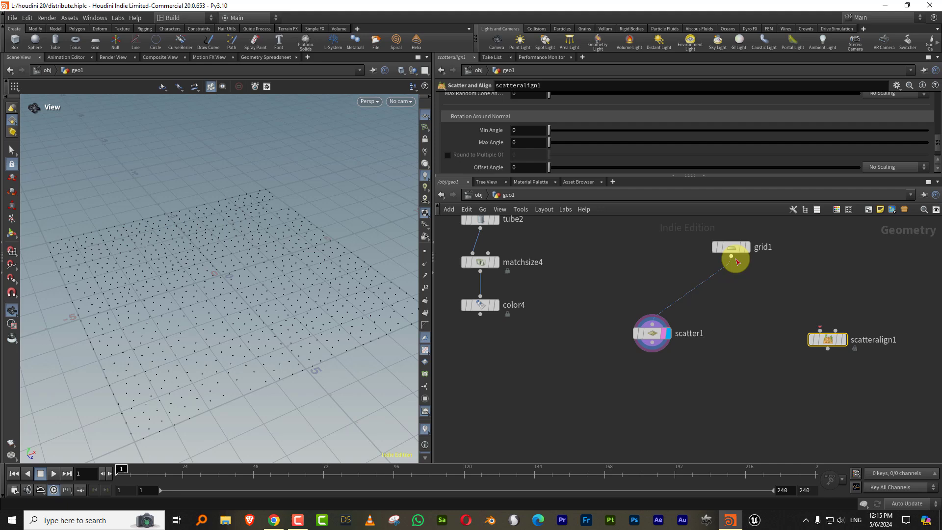
pyautogui.moveTo(730, 256); pyautogui.dragTo(758, 331)
pyautogui.click(842, 339)
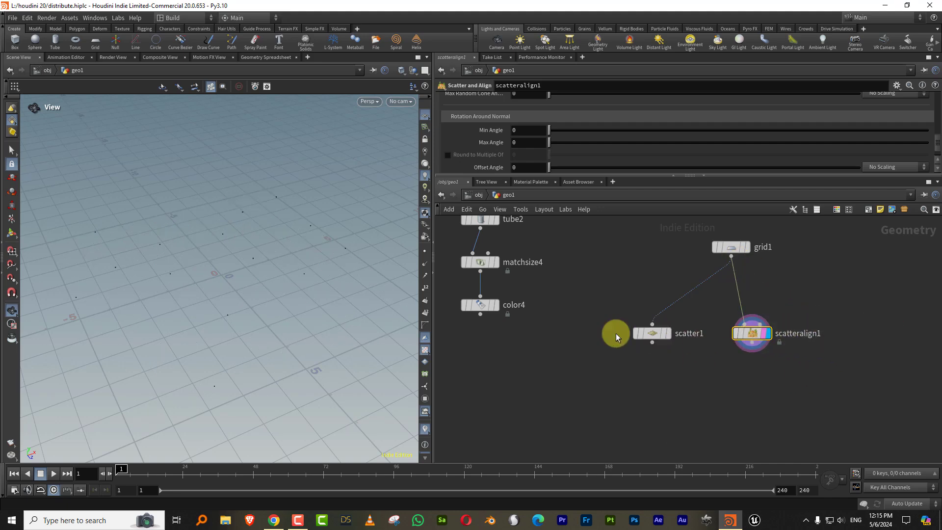
pyautogui.click(653, 336)
pyautogui.press('Delete')
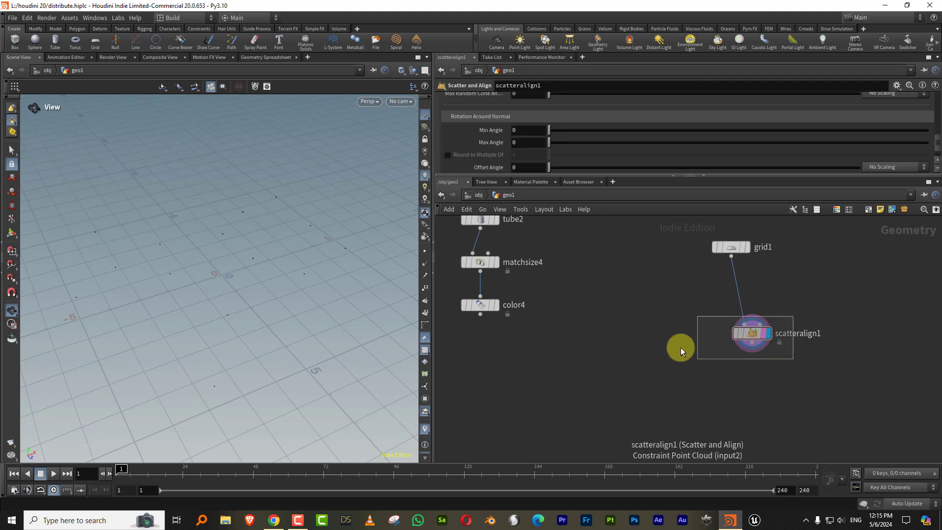
# Set the Coverage of the Scatter and Align node to 1
pyautogui.moveTo(662, 176); pyautogui.dragTo(663, 252)
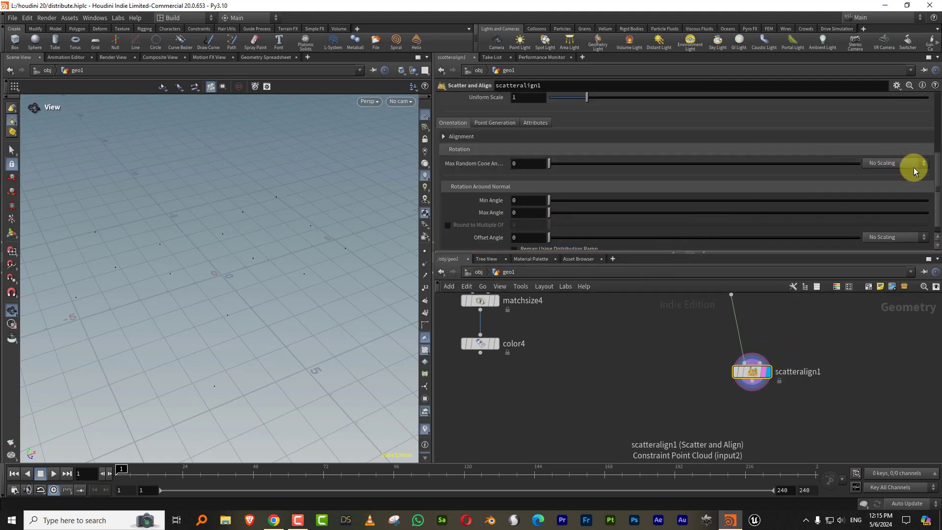
pyautogui.scroll(5, 913, 167)
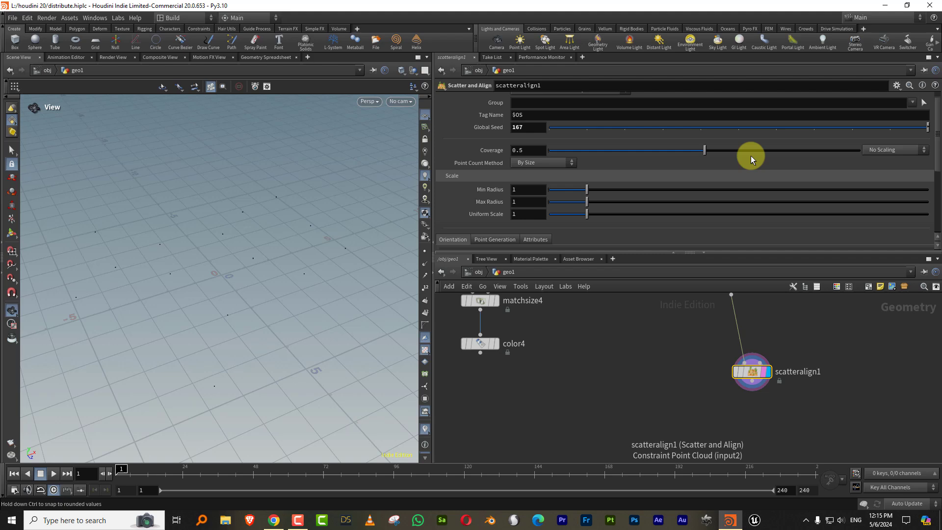
pyautogui.moveTo(751, 156); pyautogui.dragTo(850, 149)
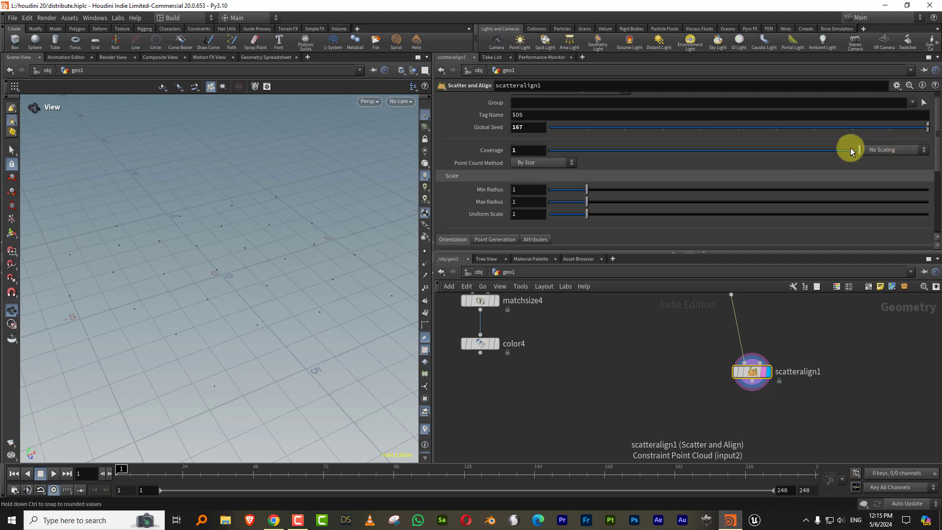
# Set the Scatter and Align node's Point Count Method to By Density with a Density Scale of 9.82
pyautogui.click(541, 164)
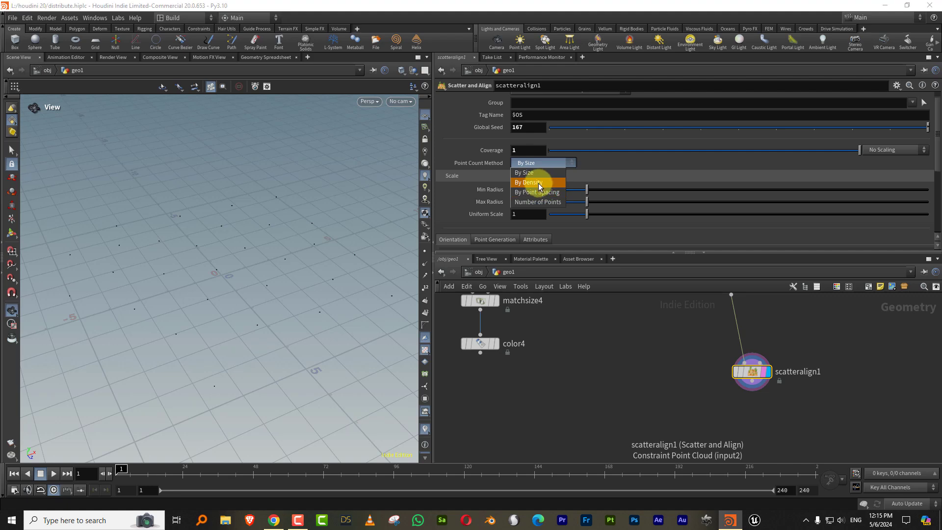
pyautogui.click(538, 183)
pyautogui.moveTo(587, 189); pyautogui.dragTo(640, 190)
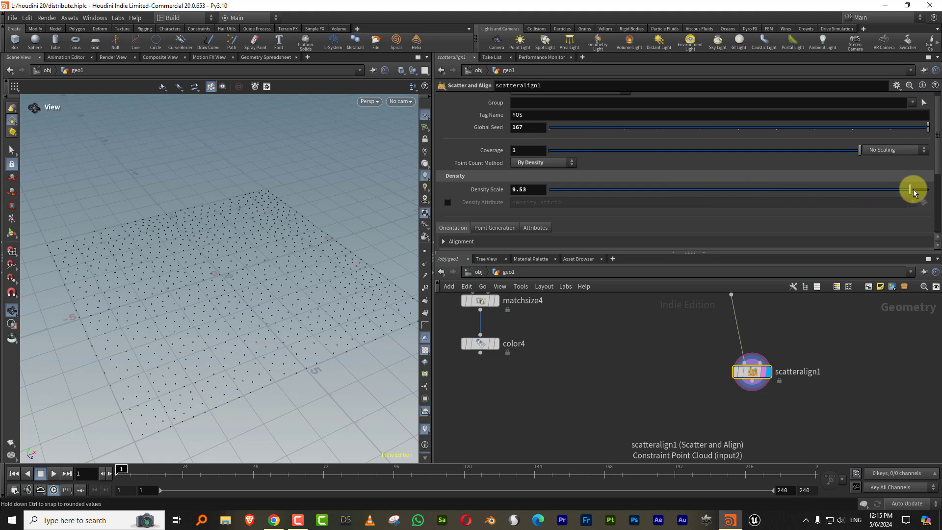
pyautogui.moveTo(918, 192); pyautogui.dragTo(920, 191)
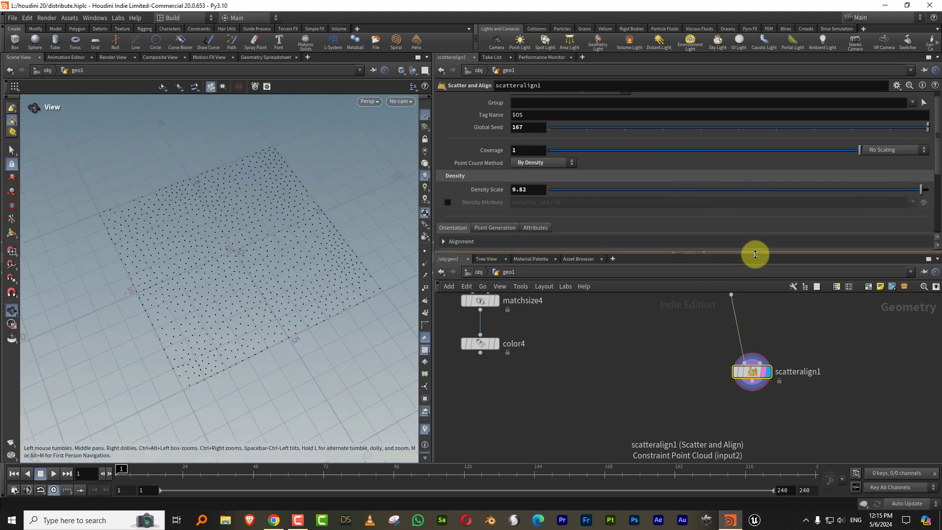
# Place the scatteralign1 node directly below grid1 in the network
pyautogui.moveTo(753, 254)
pyautogui.mouseDown()
pyautogui.moveTo(753, 275)
pyautogui.moveTo(753, 261)
pyautogui.mouseUp()
pyautogui.moveTo(752, 376); pyautogui.dragTo(718, 368)
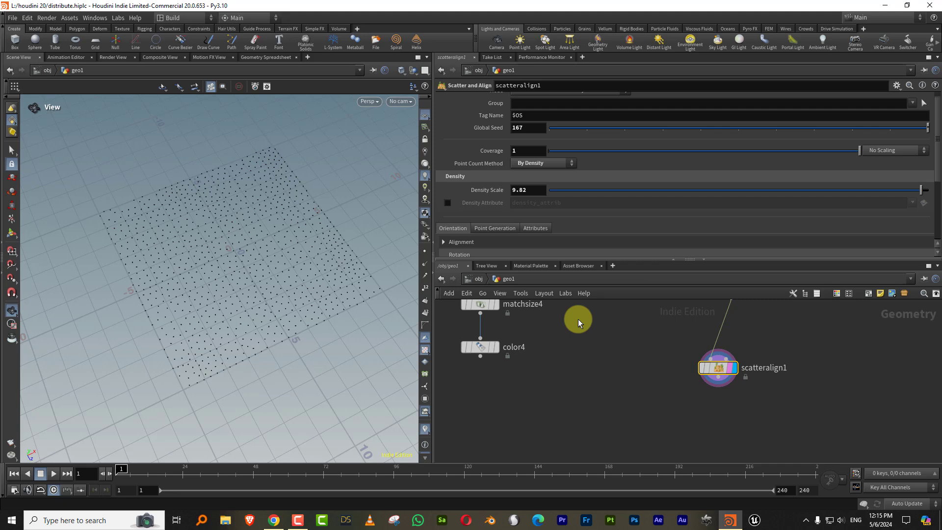
pyautogui.scroll(-3, 935, 158)
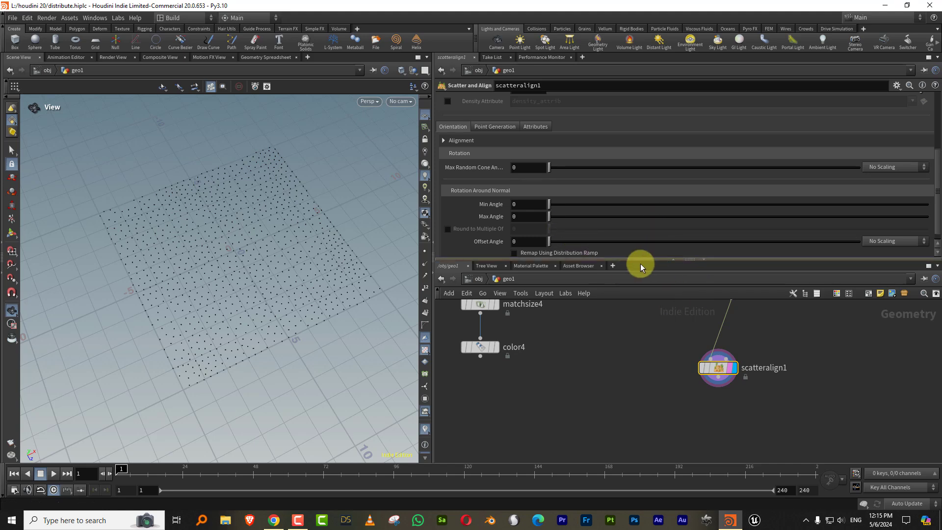
pyautogui.moveTo(639, 259); pyautogui.dragTo(638, 238)
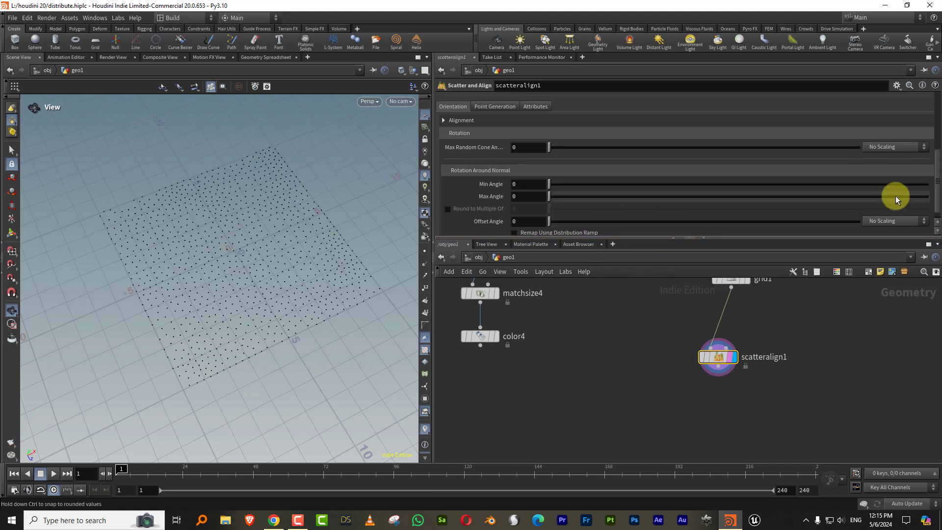
pyautogui.scroll(5, 896, 196)
pyautogui.press('h')
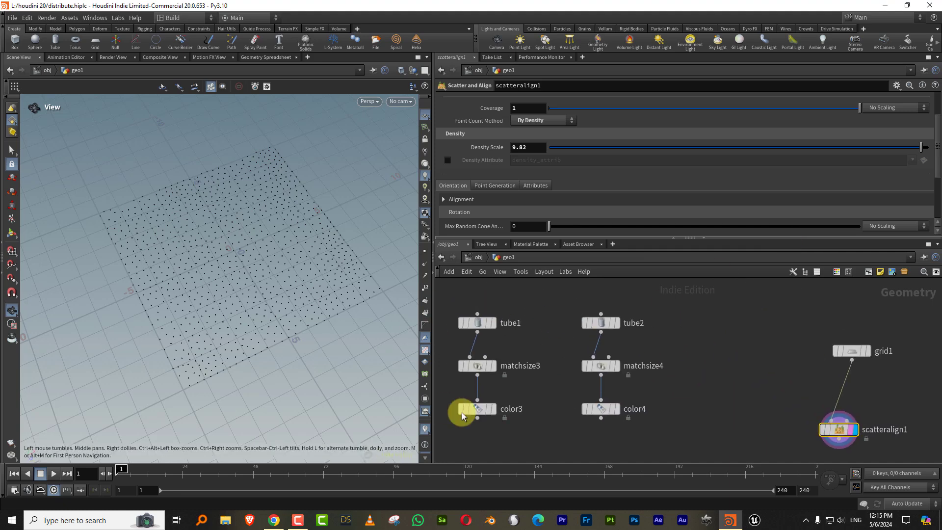
pyautogui.moveTo(802, 401); pyautogui.dragTo(815, 391)
pyautogui.moveTo(668, 369); pyautogui.dragTo(708, 340, button='middle')
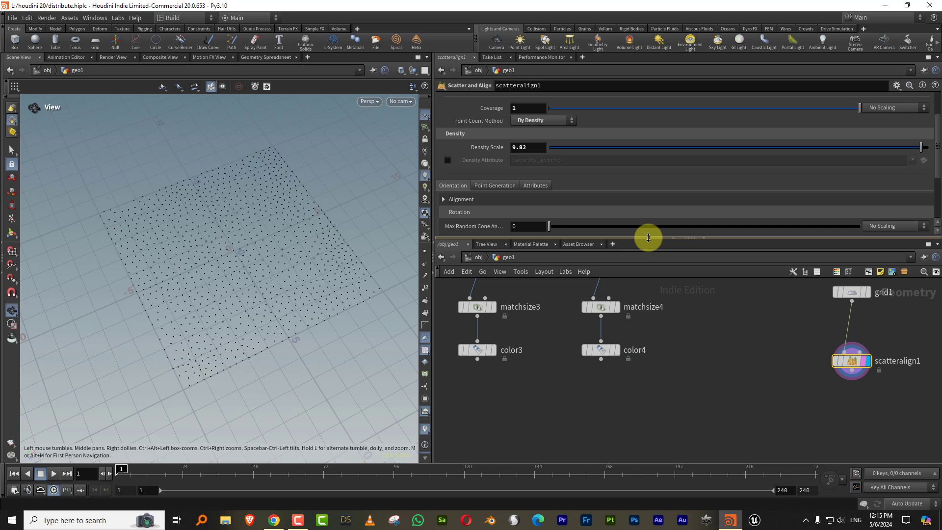
pyautogui.moveTo(647, 238); pyautogui.dragTo(647, 172)
pyautogui.press('h')
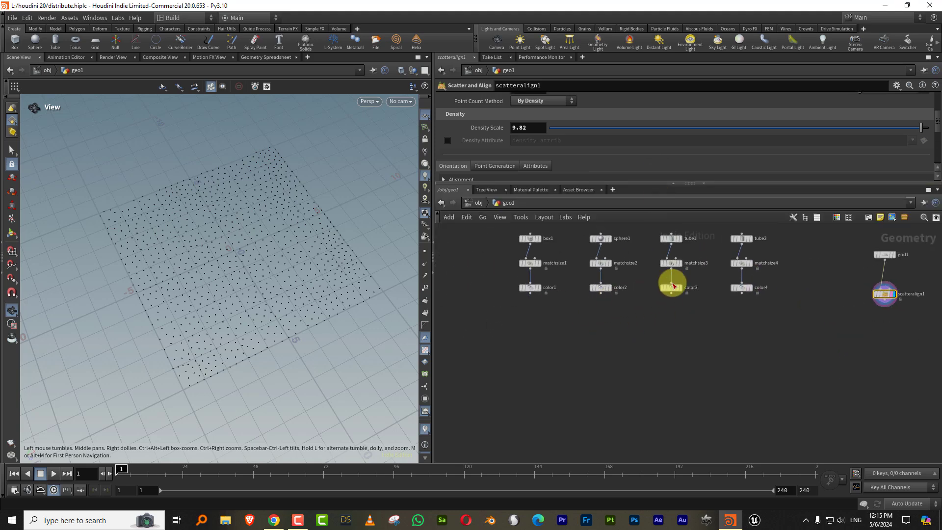
pyautogui.moveTo(538, 240)
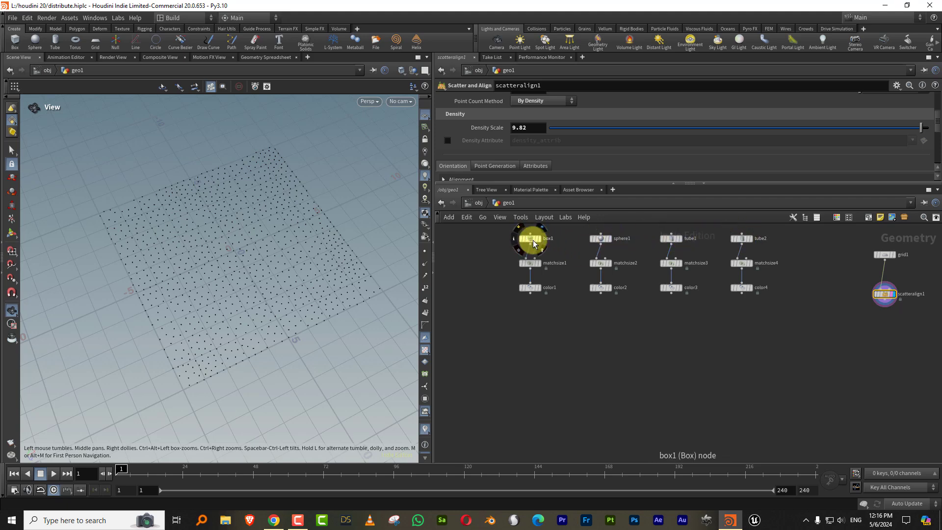
pyautogui.moveTo(802, 253); pyautogui.dragTo(699, 250, button='middle')
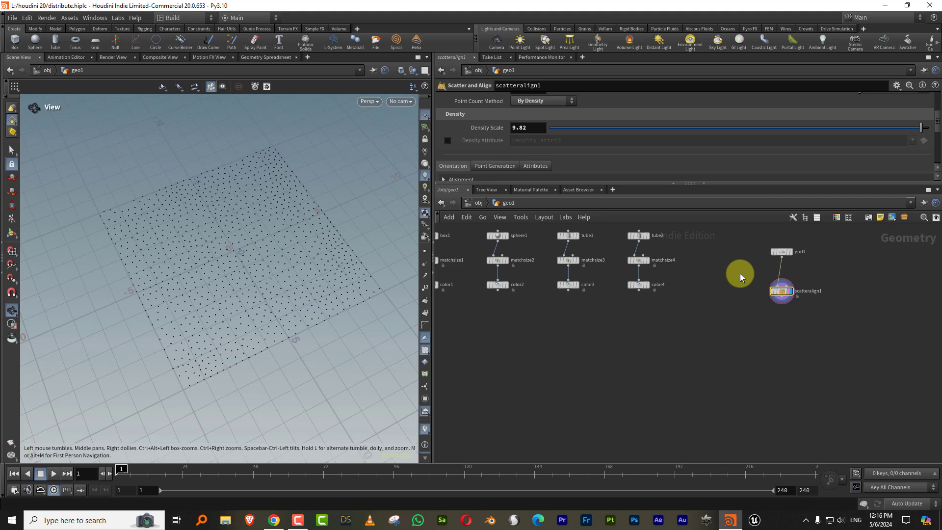
pyautogui.moveTo(782, 290)
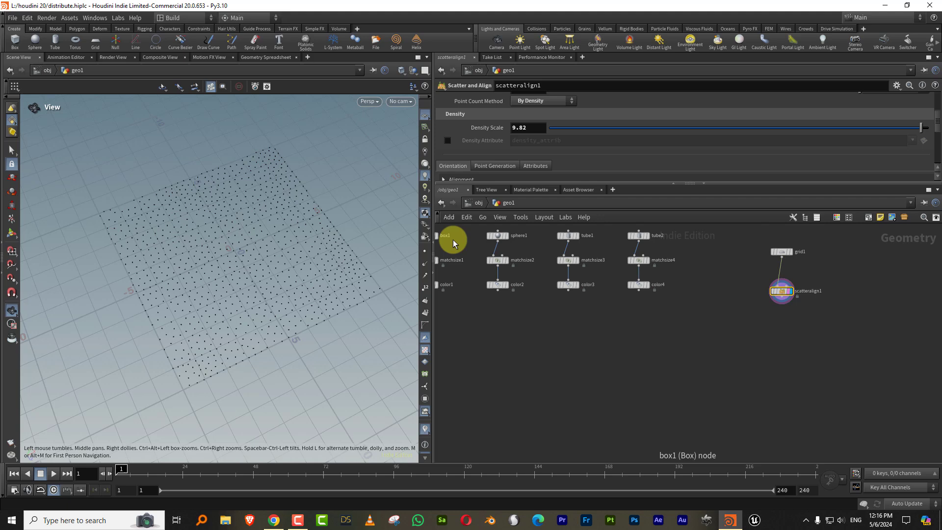
pyautogui.moveTo(453, 240); pyautogui.dragTo(478, 255, button='middle')
pyautogui.click(474, 252)
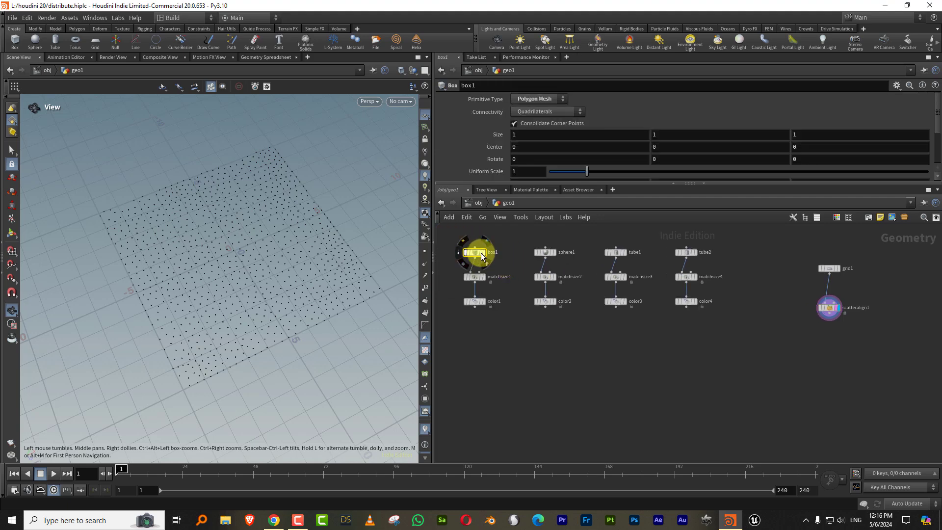
pyautogui.moveTo(829, 313)
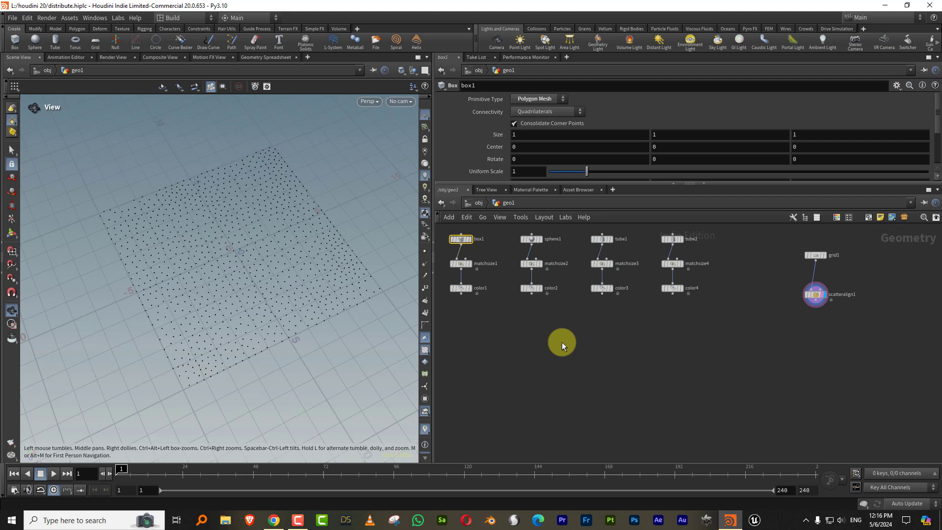
# Add an Attribute Adjust Integer node below color1, feed it from color1 and display it
pyautogui.press('Tab')
pyautogui.press('Escape')
pyautogui.moveTo(490, 337); pyautogui.dragTo(504, 337, button='middle')
pyautogui.press('Tab')
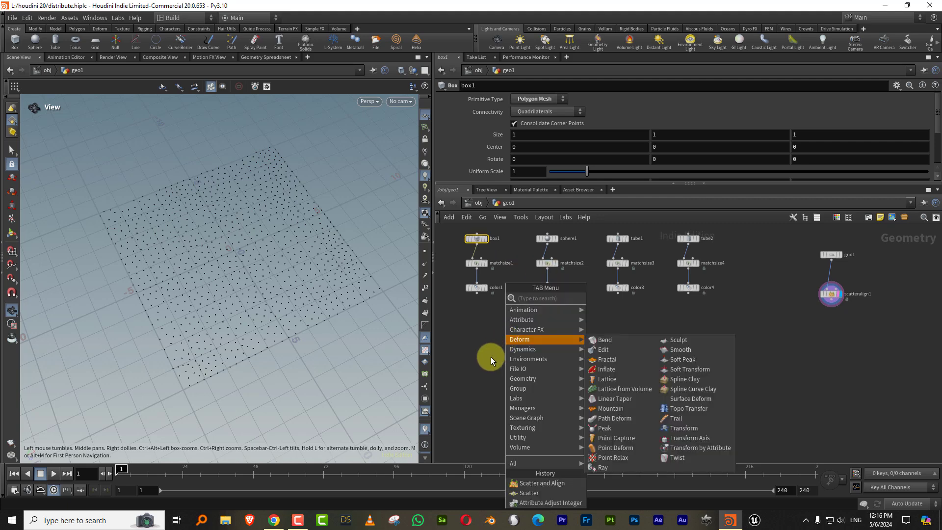
pyautogui.write('adjust')
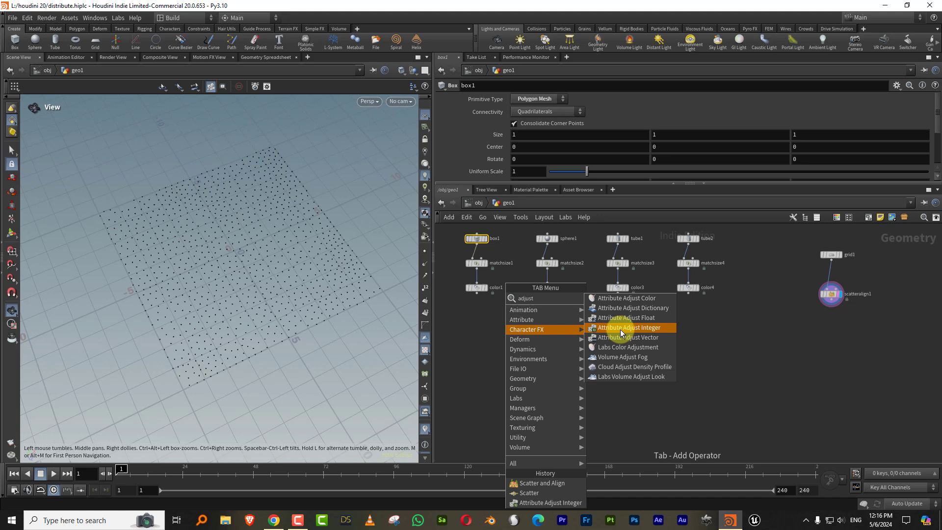
pyautogui.click(652, 328)
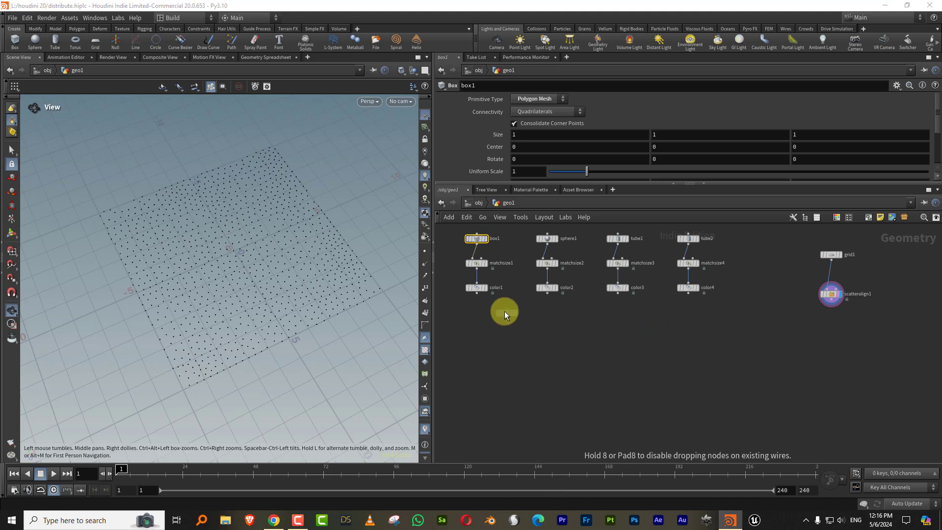
pyautogui.click(478, 320)
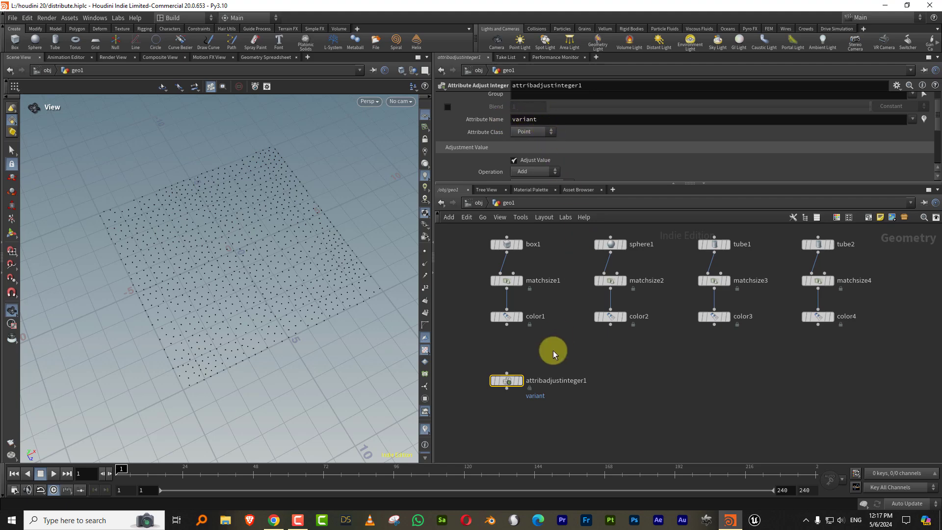
pyautogui.moveTo(510, 327); pyautogui.dragTo(507, 374)
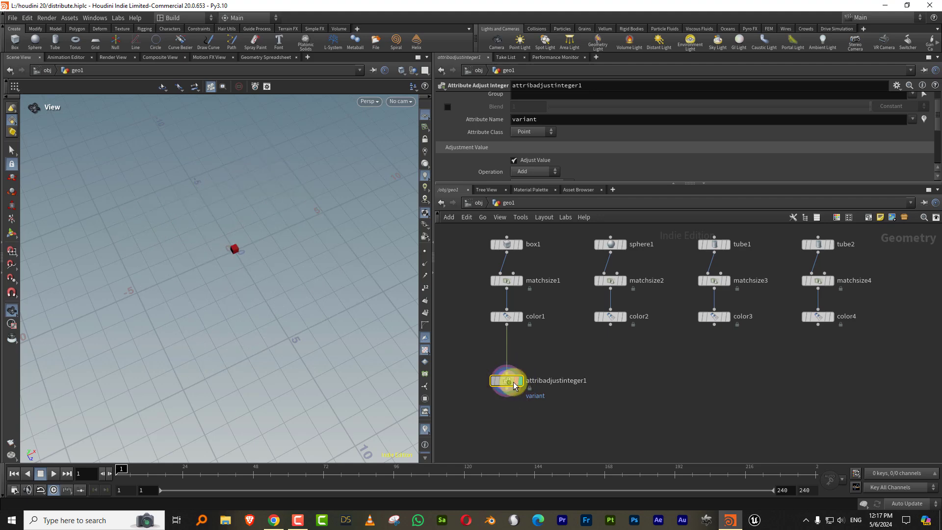
# Set the Operation of attribadjustinteger1 to Set Always
pyautogui.moveTo(536, 182); pyautogui.dragTo(504, 263)
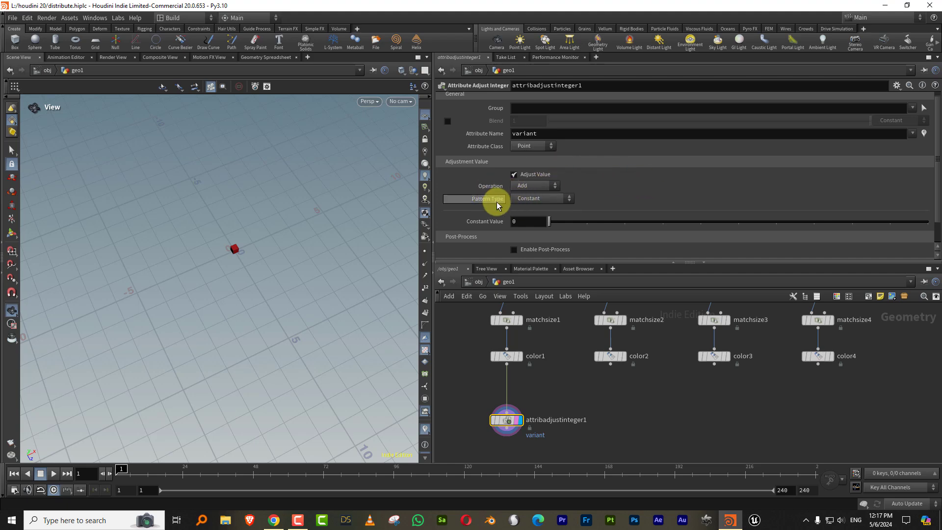
pyautogui.click(525, 187)
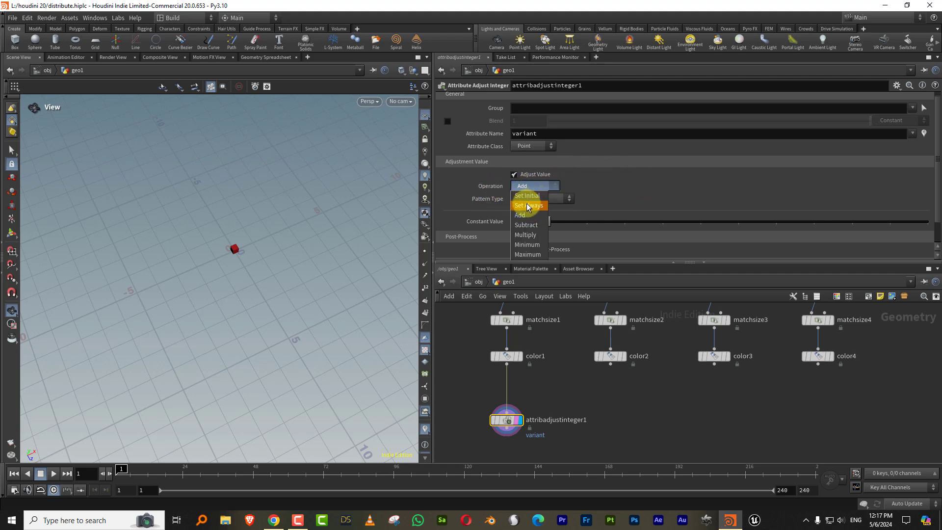
pyautogui.click(526, 205)
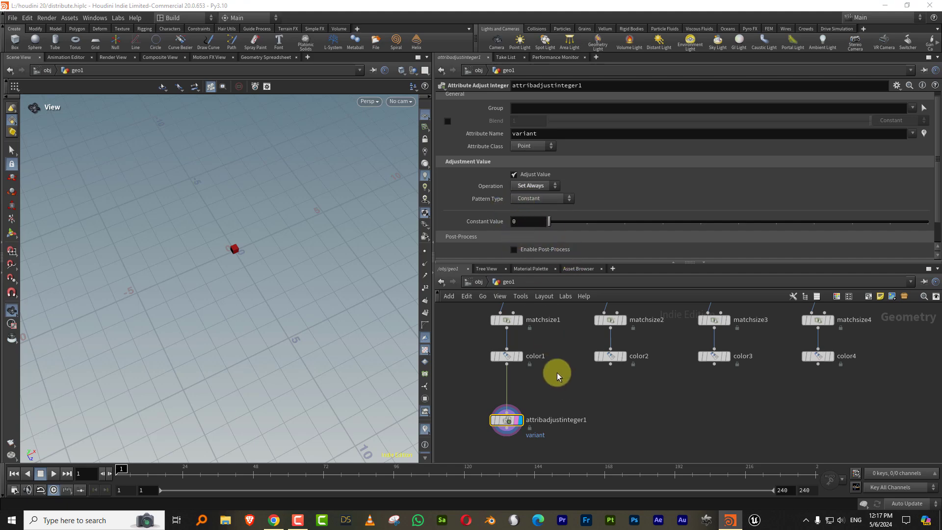
# Duplicate attribadjustinteger1, wire the copy to color2 and set its Constant Value to 1
pyautogui.moveTo(556, 373); pyautogui.dragTo(530, 348, button='middle')
pyautogui.moveTo(526, 368); pyautogui.dragTo(454, 430)
pyautogui.hotkey('ctrl', 'c')
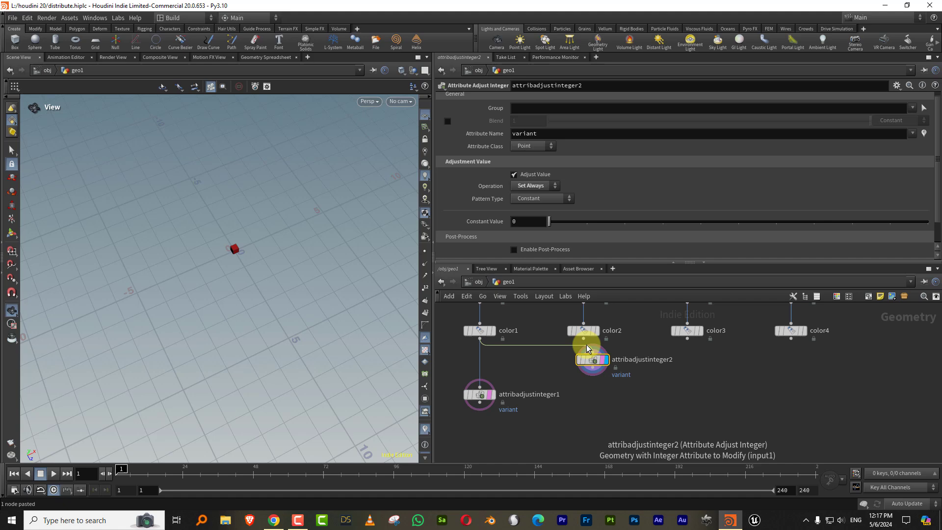
pyautogui.hotkey('ctrl', 'v')
pyautogui.moveTo(598, 357); pyautogui.dragTo(595, 393)
pyautogui.click(587, 222)
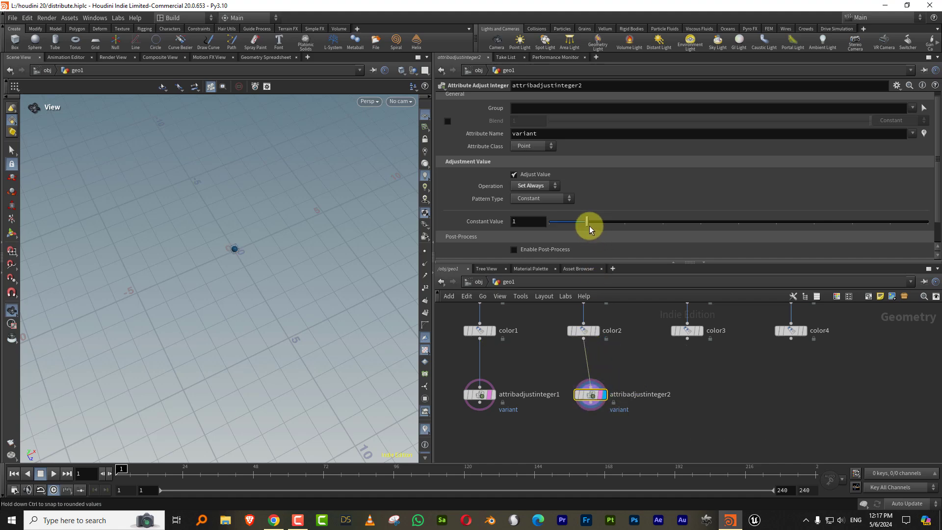
# Duplicate attribadjustinteger2, wire the copy to color3 and set its Constant Value to 2
pyautogui.hotkey('ctrl', 'c')
pyautogui.hotkey('ctrl', 'v')
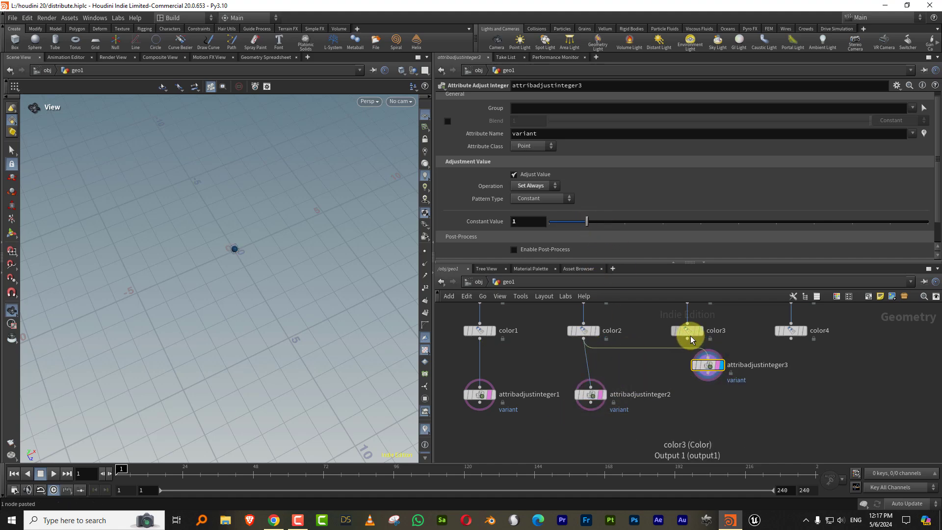
pyautogui.moveTo(687, 338); pyautogui.dragTo(692, 394)
pyautogui.hotkey('ctrl', 'z')
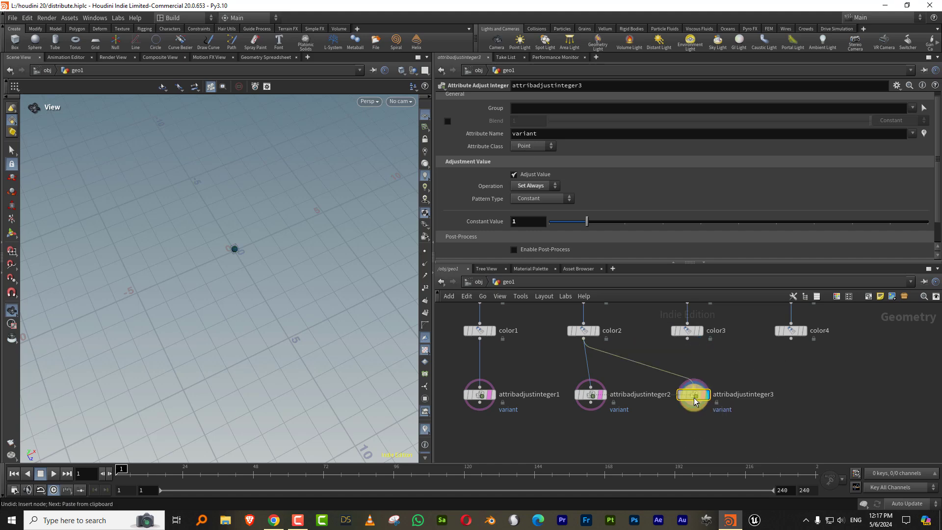
pyautogui.moveTo(687, 338); pyautogui.dragTo(693, 387)
pyautogui.moveTo(731, 368); pyautogui.dragTo(678, 421)
pyautogui.moveTo(721, 344); pyautogui.dragTo(647, 319, button='middle')
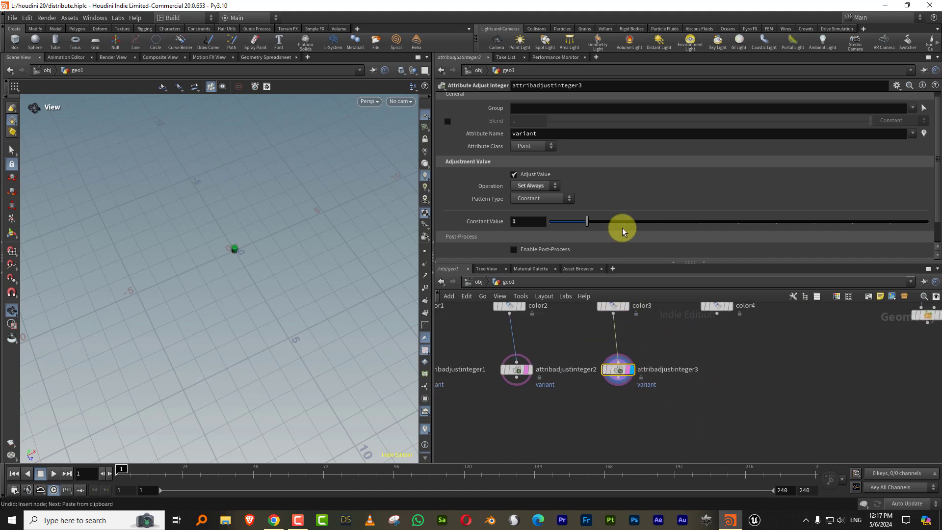
# Duplicate attribadjustinteger3 and place the copy below color4, fed by color4
pyautogui.moveTo(678, 351); pyautogui.dragTo(679, 369, button='middle')
pyautogui.hotkey('ctrl', 'v')
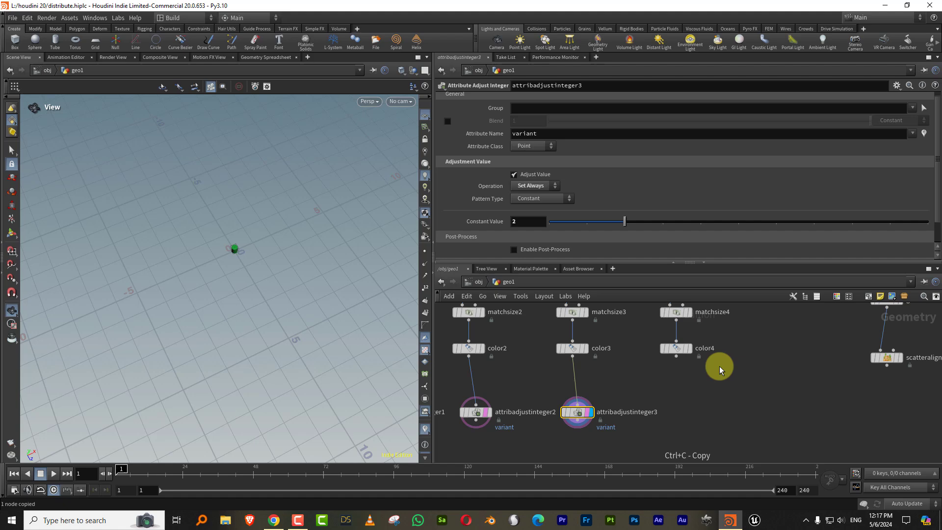
pyautogui.moveTo(719, 366); pyautogui.dragTo(685, 424)
pyautogui.moveTo(676, 357); pyautogui.dragTo(690, 409)
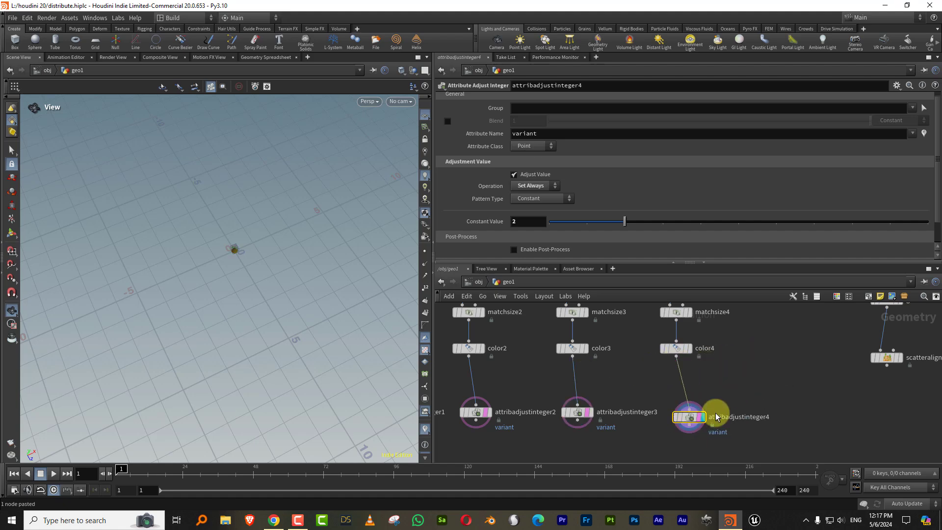
pyautogui.moveTo(667, 375); pyautogui.dragTo(720, 340, button='middle')
pyautogui.scroll(-5, 668, 382)
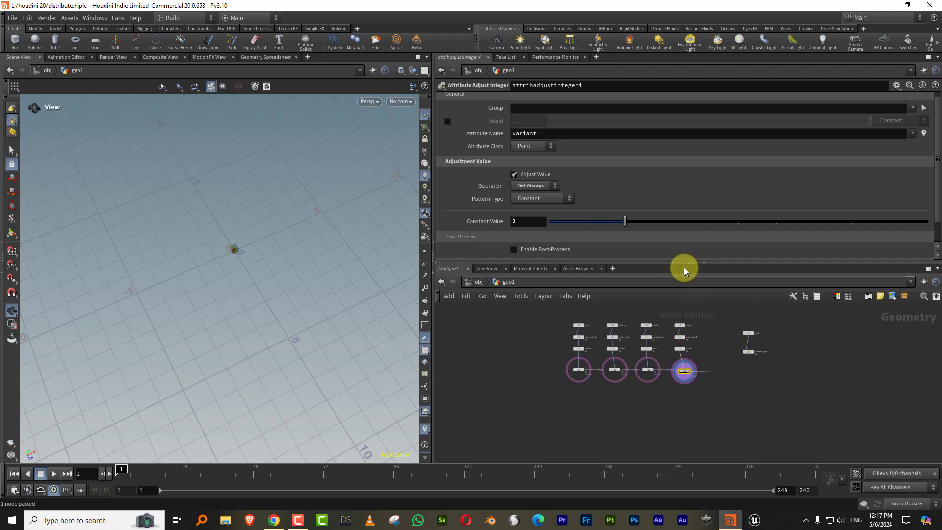
# Add a displayed Merge node that combines the outputs of all four Attribute Adjust Integer nodes
pyautogui.moveTo(663, 263); pyautogui.dragTo(672, 189)
pyautogui.scroll(4, 655, 354)
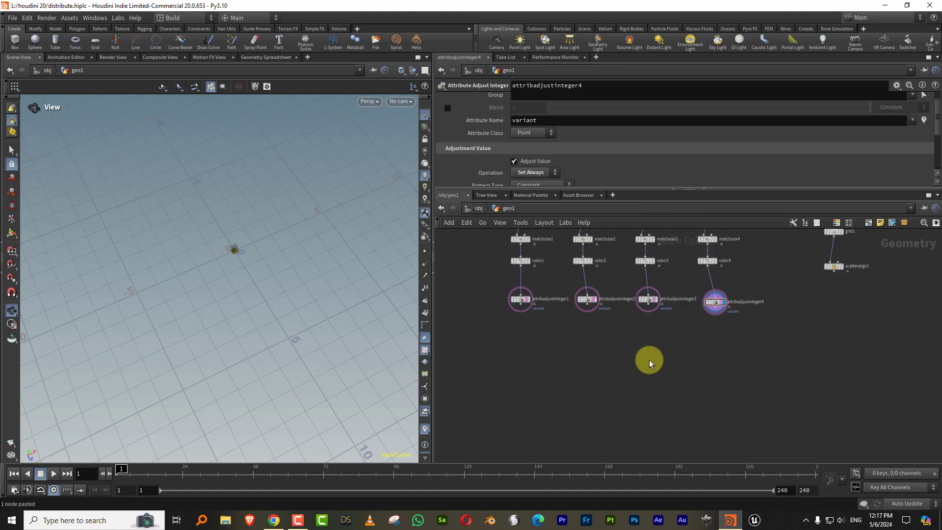
pyautogui.press('Tab')
pyautogui.click(757, 299)
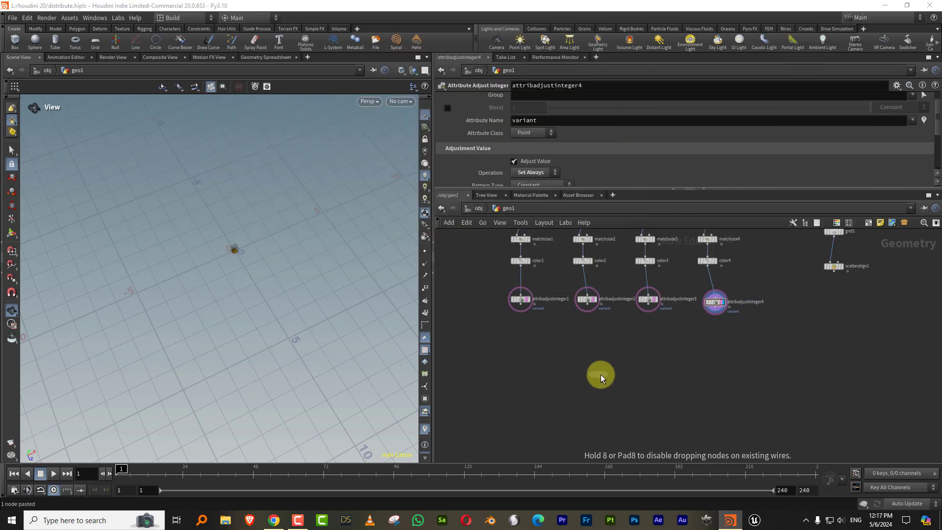
pyautogui.click(600, 374)
pyautogui.moveTo(499, 335); pyautogui.dragTo(736, 290)
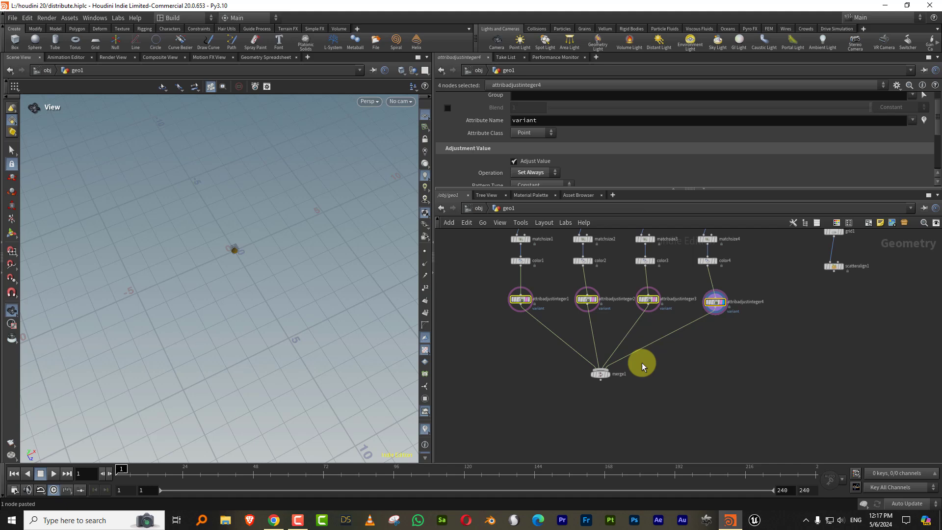
pyautogui.click(602, 375)
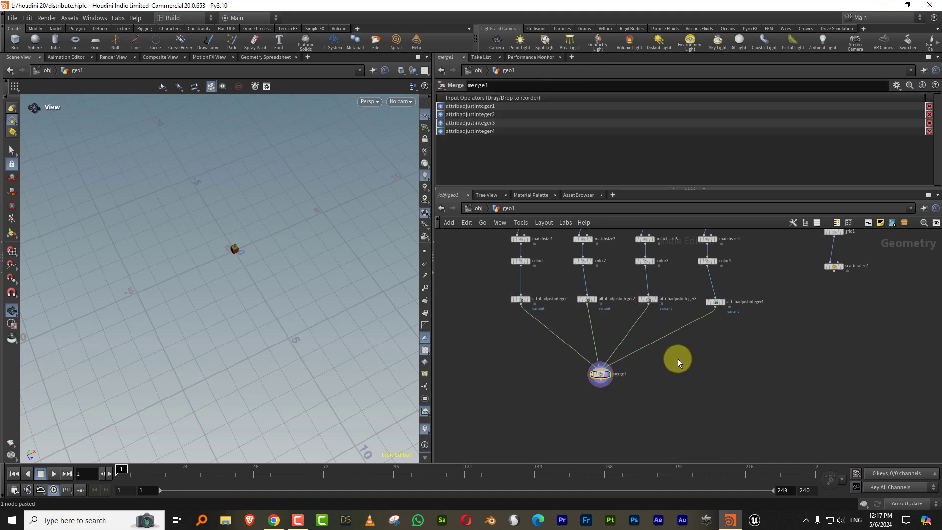
# Switch the network wires to the rounded style and move grid1 with scatteralign1 down beside merge1
pyautogui.hotkey('shift', 's')
pyautogui.moveTo(763, 286); pyautogui.dragTo(687, 330, button='middle')
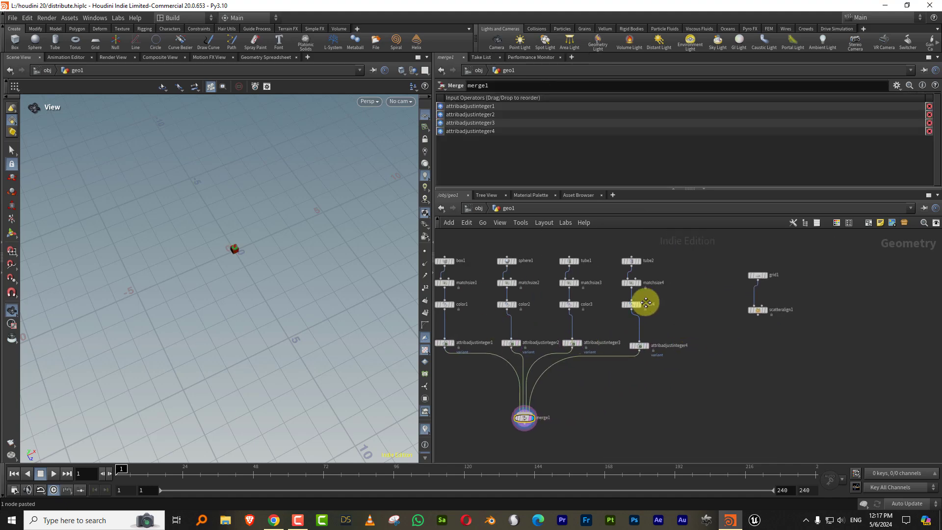
pyautogui.moveTo(646, 303); pyautogui.dragTo(565, 288, button='middle')
pyautogui.moveTo(631, 306); pyautogui.dragTo(716, 249)
pyautogui.moveTo(678, 301); pyautogui.dragTo(646, 385)
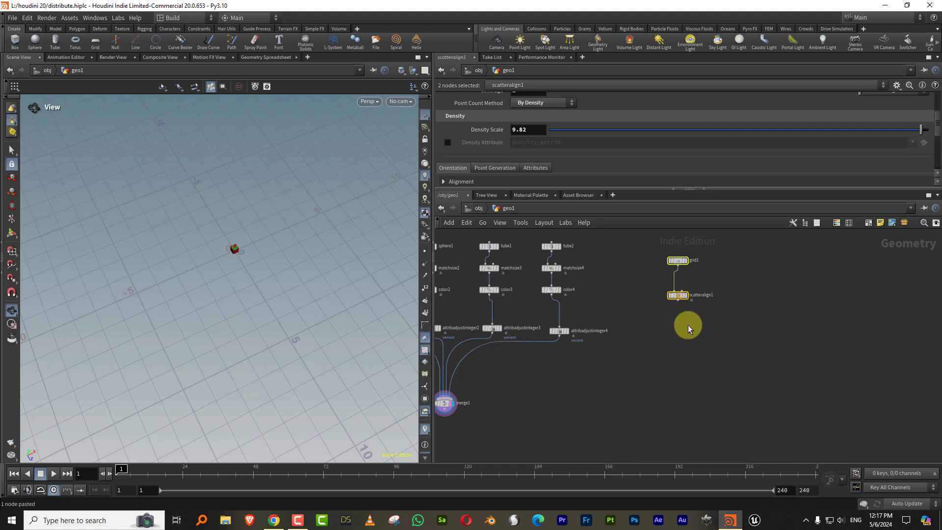
pyautogui.moveTo(678, 296); pyautogui.dragTo(577, 410)
# Add an Attribute Adjust Integer node below scatteralign1, fed by scatteralign1, and display it
pyautogui.moveTo(616, 370); pyautogui.dragTo(703, 283, button='middle')
pyautogui.scroll(3, 635, 329)
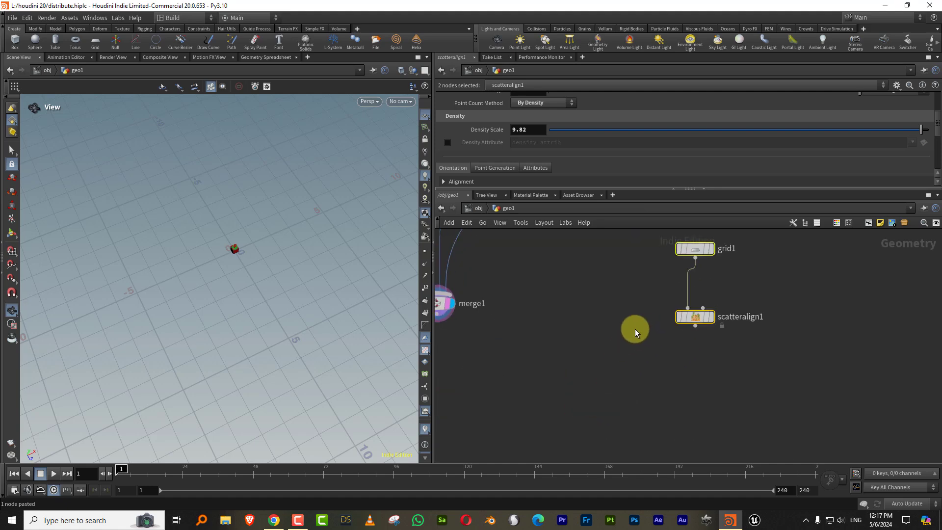
pyautogui.click(635, 329)
pyautogui.press('Tab')
pyautogui.click(693, 484)
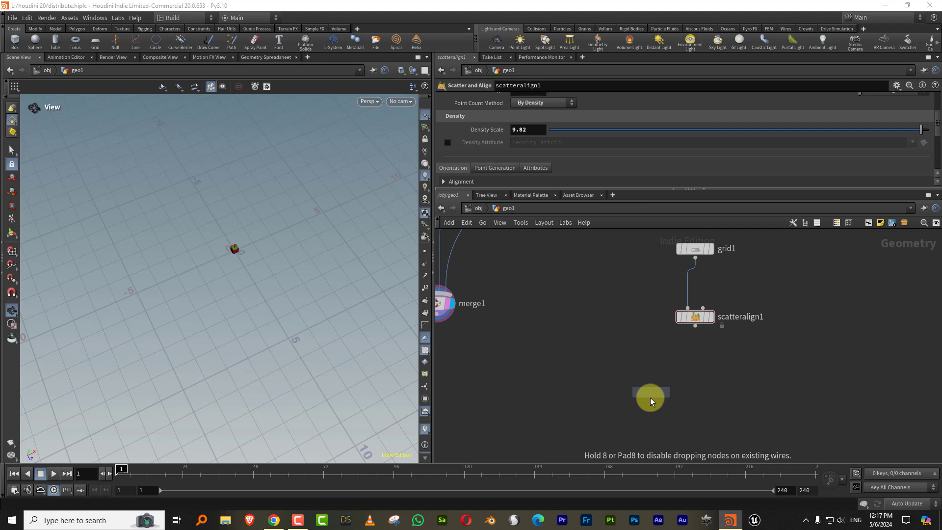
pyautogui.click(648, 406)
pyautogui.moveTo(695, 326); pyautogui.dragTo(649, 399)
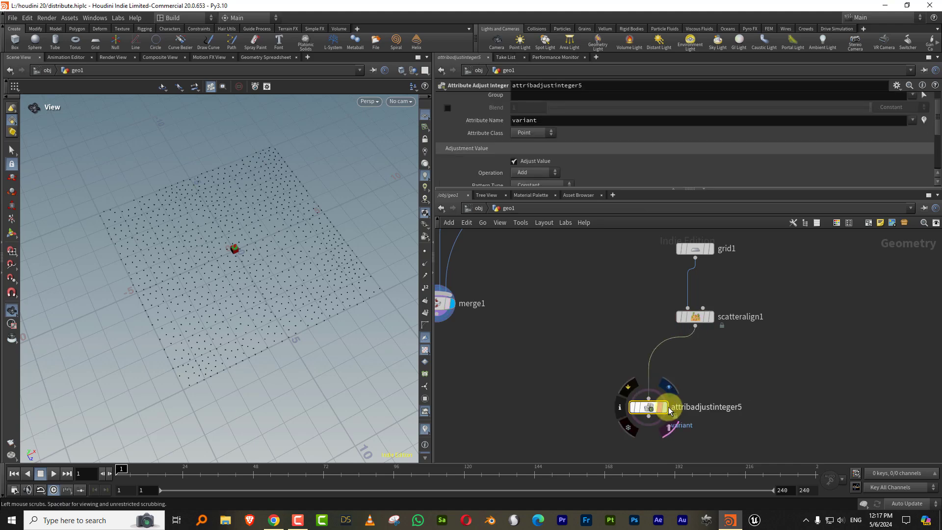
# Set the Operation of attribadjustinteger5 to Set Always
pyautogui.moveTo(584, 189); pyautogui.dragTo(584, 269)
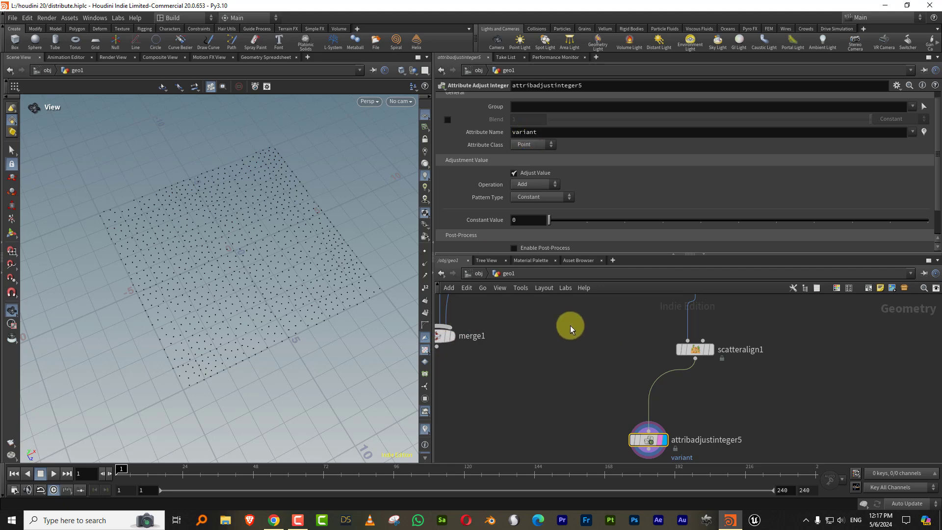
pyautogui.click(534, 184)
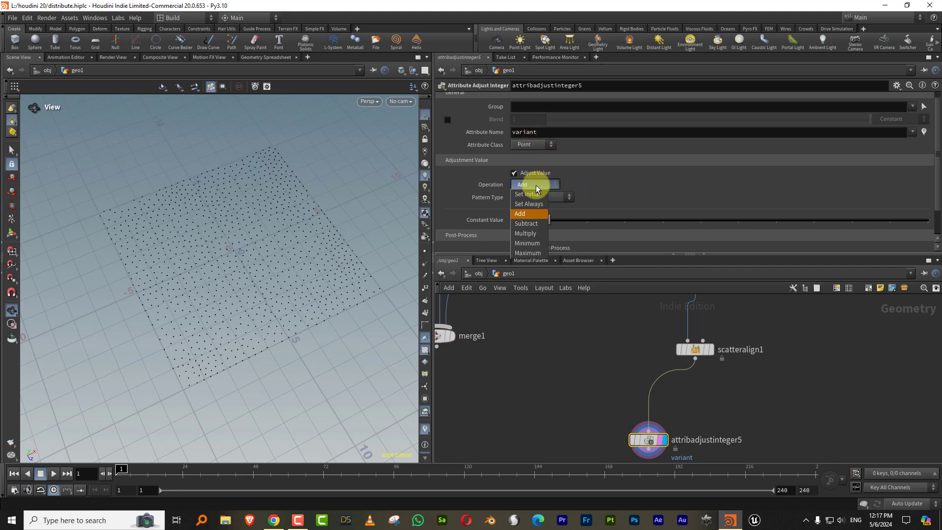
pyautogui.click(530, 250)
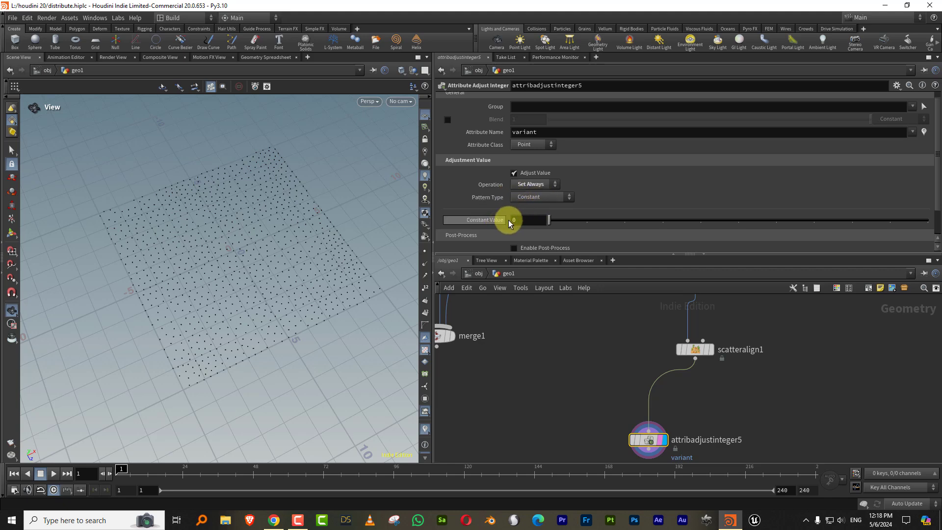
# Add a displayed Copy to Points node with merge1 as its geometry and attribadjustinteger5 as its target points
pyautogui.scroll(-3, 599, 367)
pyautogui.press('Tab')
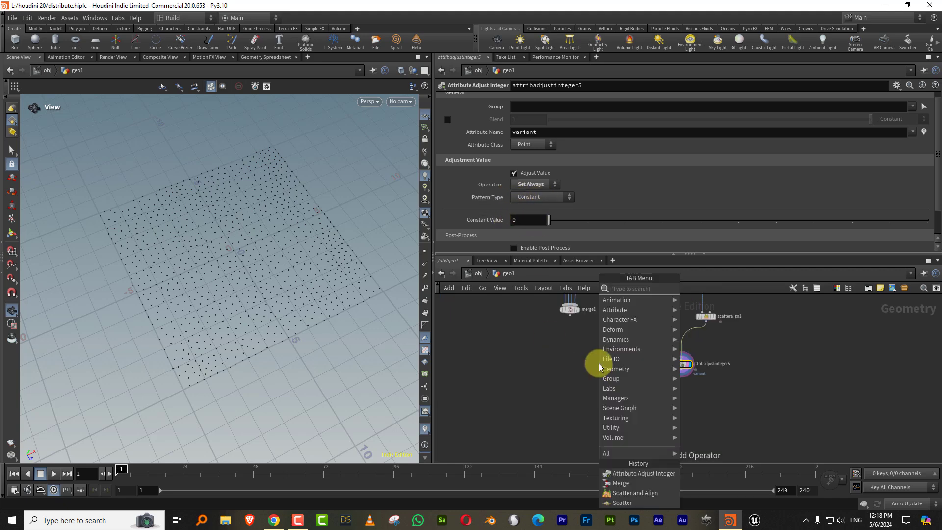
pyautogui.write('copyt')
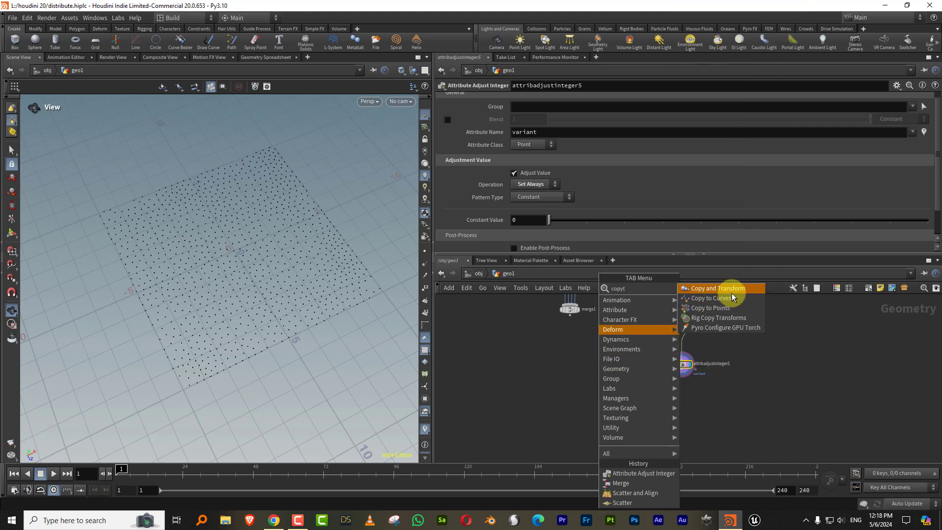
pyautogui.click(722, 307)
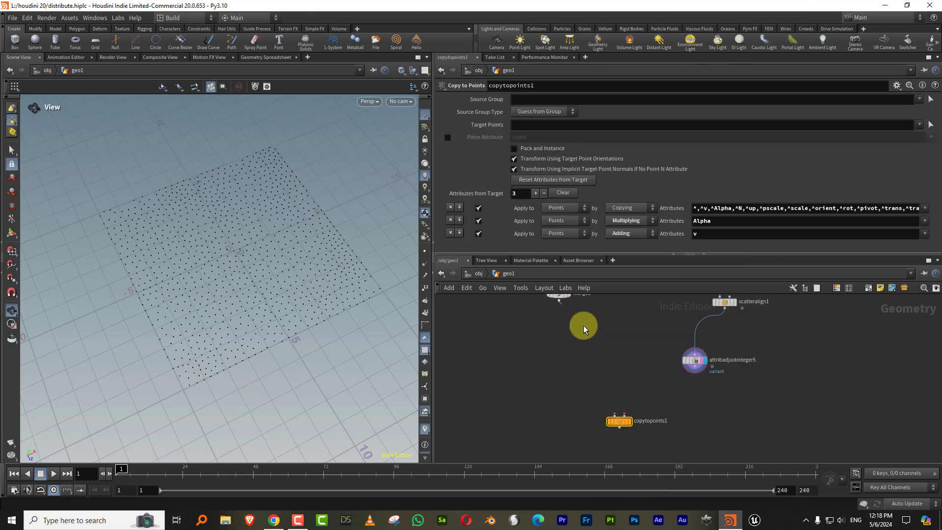
pyautogui.moveTo(558, 301); pyautogui.dragTo(614, 416)
pyautogui.click(694, 365)
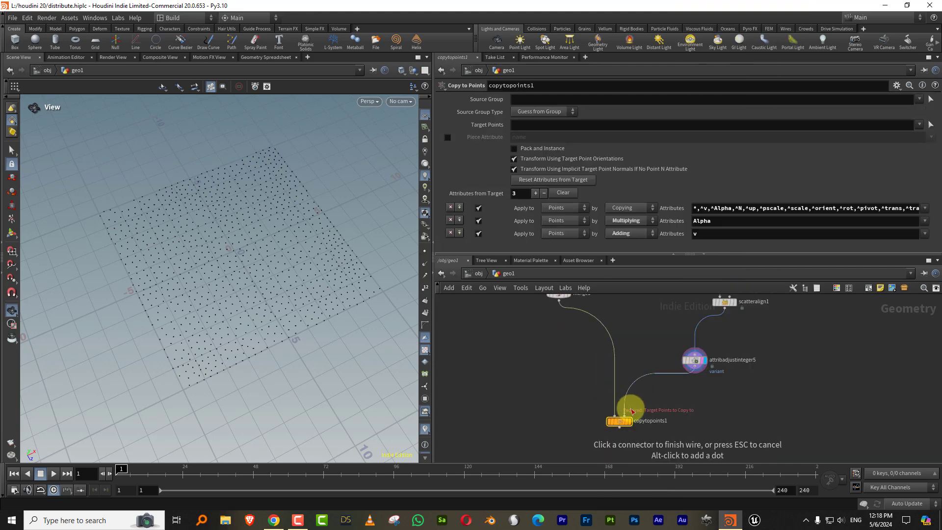
pyautogui.click(624, 414)
# Set the Target Size of all four matchsize nodes to 1, 1, 1
pyautogui.scroll(5, 274, 269)
pyautogui.moveTo(492, 340); pyautogui.dragTo(655, 446, button='middle')
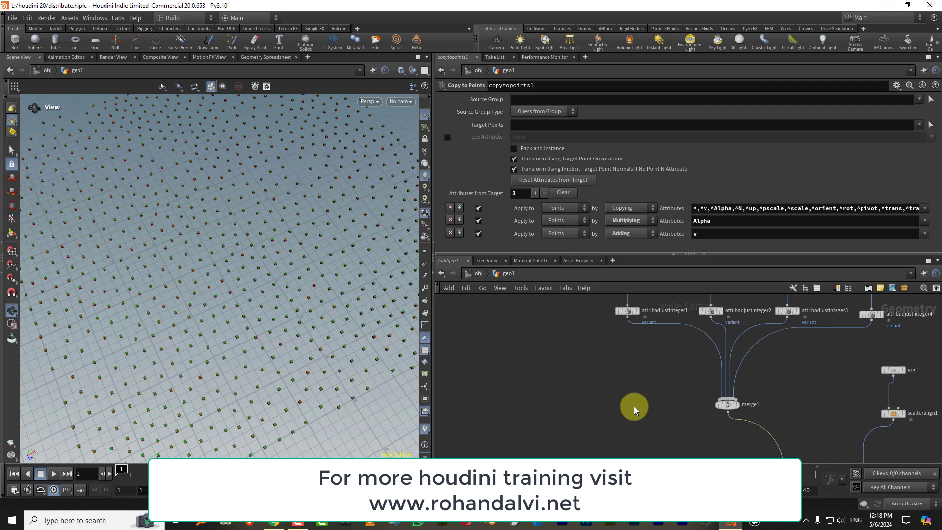
pyautogui.scroll(-3, 632, 379)
pyautogui.moveTo(623, 385); pyautogui.dragTo(567, 431, button='middle')
pyautogui.rightClick(612, 351)
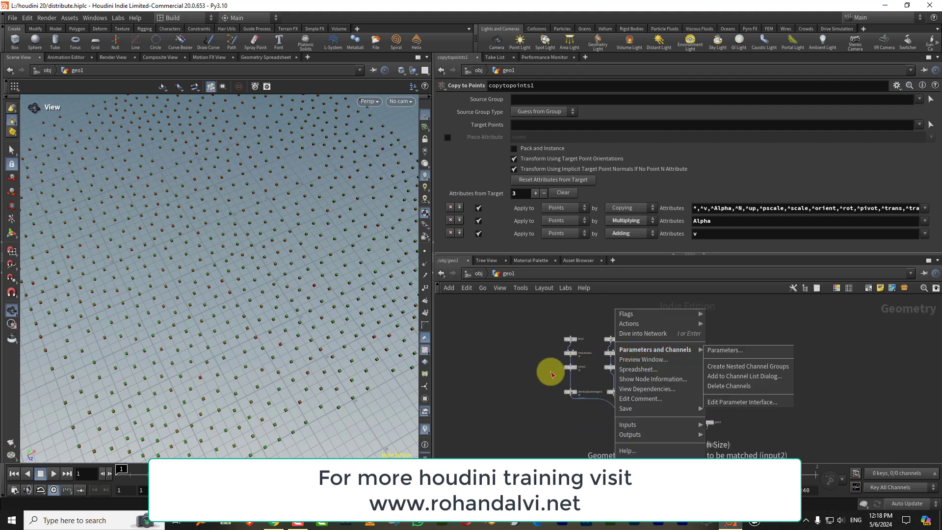
pyautogui.click(545, 374)
pyautogui.moveTo(541, 353); pyautogui.dragTo(721, 361)
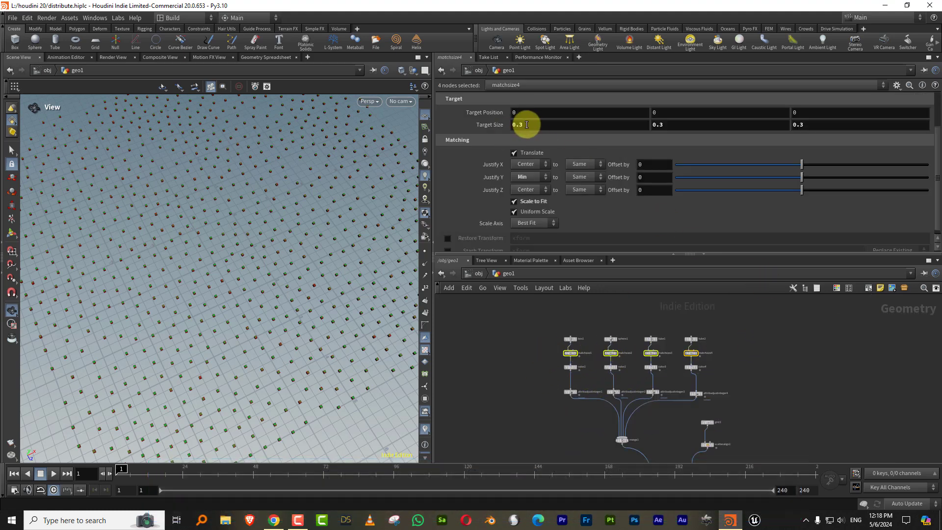
pyautogui.click(515, 125)
pyautogui.write('1')
pyautogui.press('Tab')
pyautogui.write('1')
pyautogui.press('Tab')
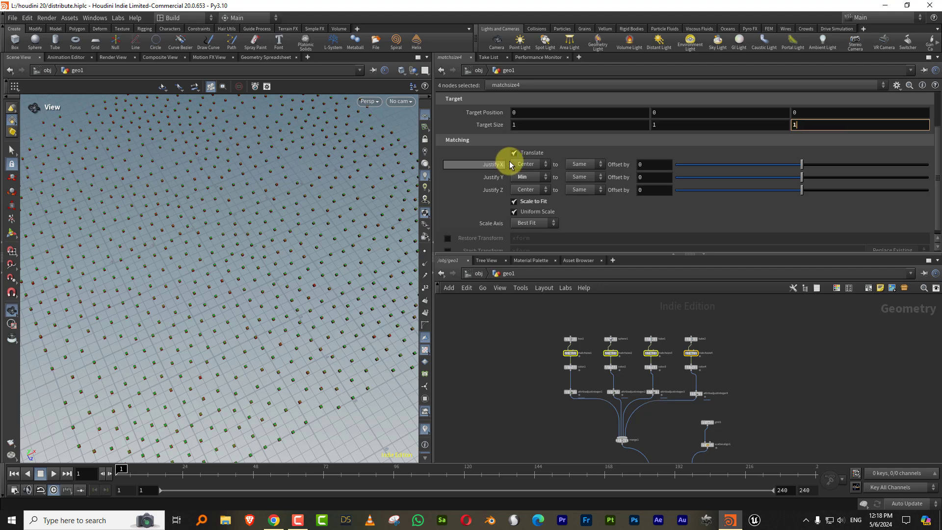
pyautogui.write('1')
pyautogui.press('Return')
pyautogui.scroll(3, 254, 252)
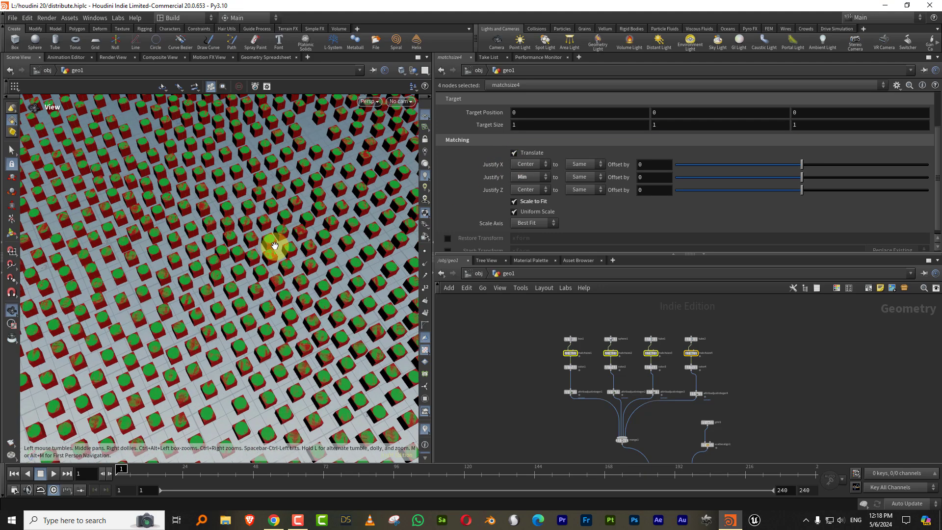
pyautogui.moveTo(275, 248); pyautogui.dragTo(303, 282)
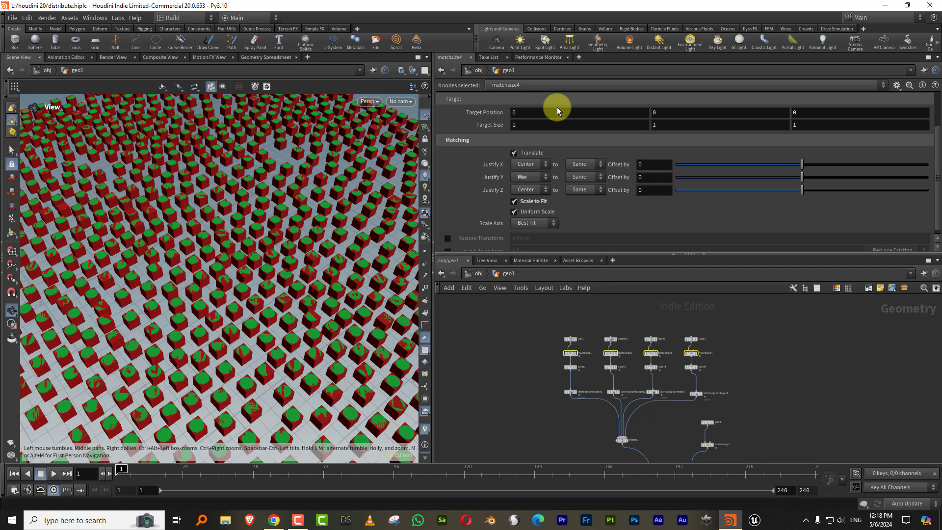
# Select copytopoints1 and examine the overlapping shapes at each scattered point in wireframe display
pyautogui.moveTo(757, 393); pyautogui.dragTo(710, 305, button='middle')
pyautogui.scroll(5, 605, 370)
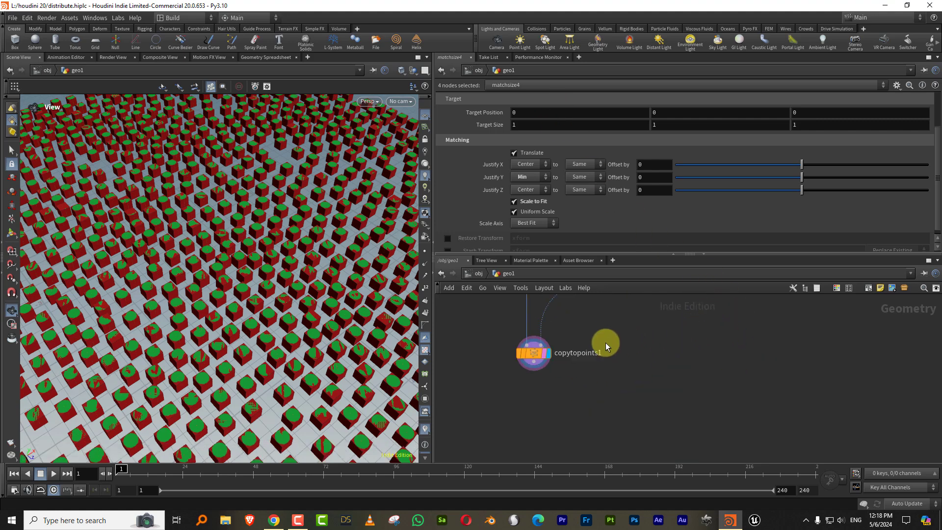
pyautogui.click(533, 352)
pyautogui.scroll(3, 372, 312)
pyautogui.scroll(3, 371, 312)
pyautogui.press('w')
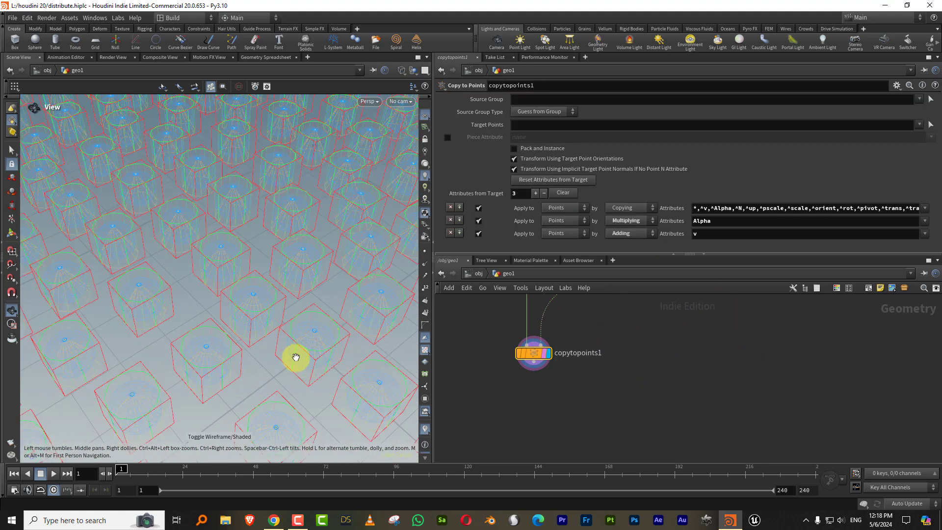
pyautogui.scroll(5, 319, 343)
pyautogui.scroll(-3, 334, 333)
pyautogui.scroll(-3, 322, 335)
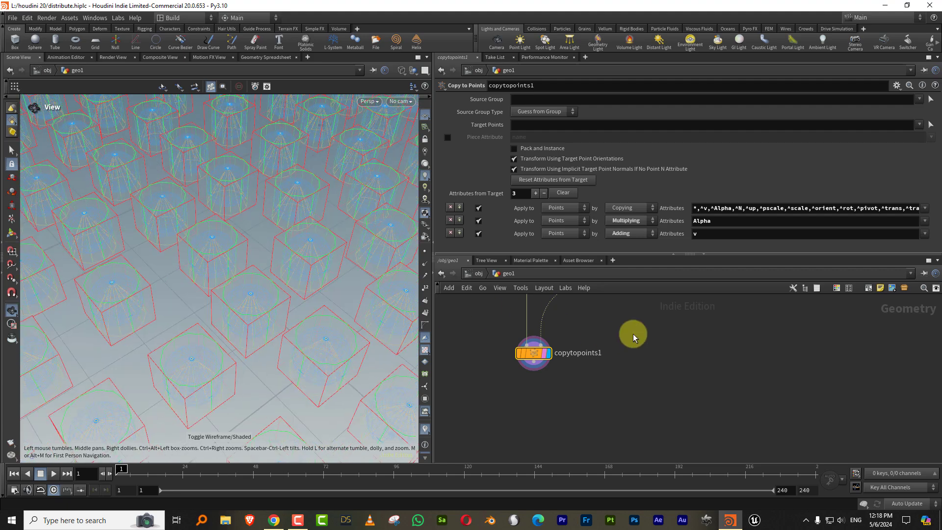
# Enable the Piece Attribute on copytopoints1 and set it to variant
pyautogui.moveTo(566, 254); pyautogui.dragTo(567, 300)
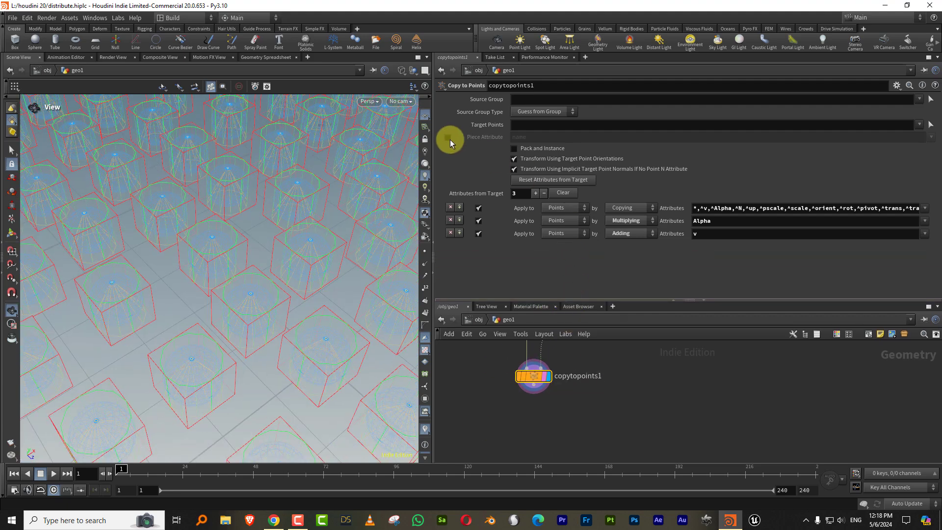
pyautogui.click(453, 139)
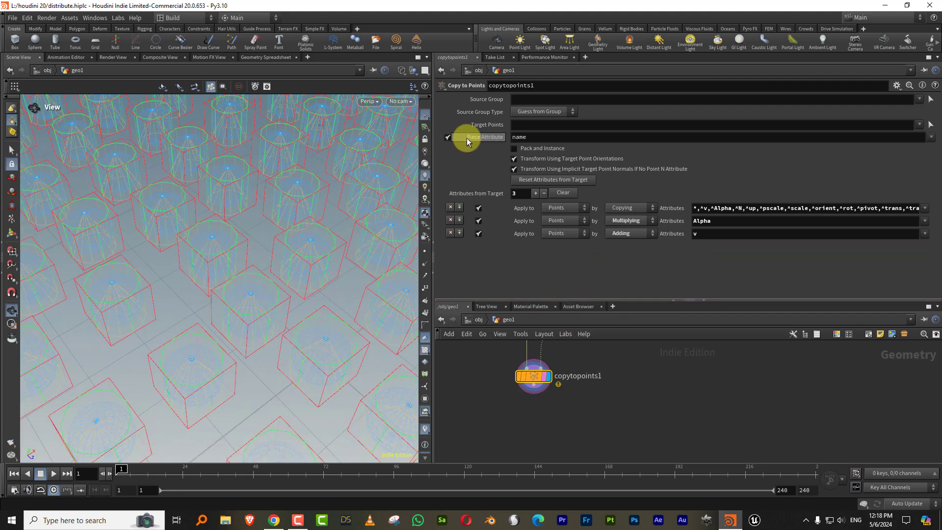
pyautogui.click(542, 137)
pyautogui.write('variant')
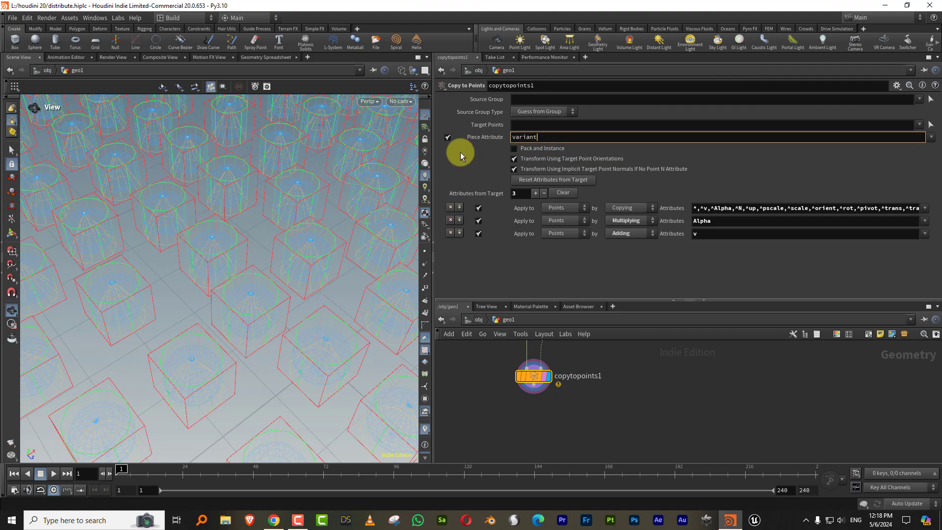
pyautogui.press('Return')
pyautogui.scroll(-10, 313, 215)
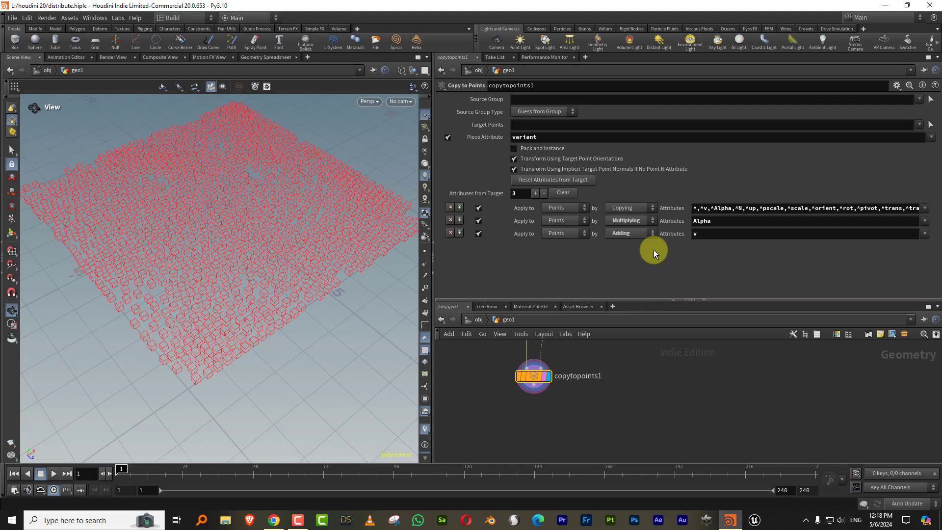
# Compare the variant Constant Value of attribadjustinteger5 with that of attribadjustinteger1, the node in the box branch
pyautogui.moveTo(652, 301); pyautogui.dragTo(652, 223)
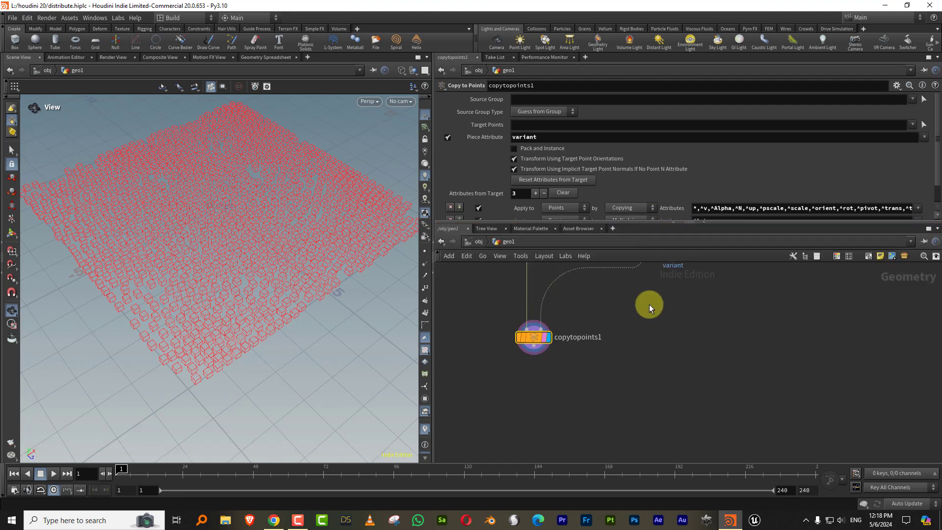
pyautogui.click(634, 357)
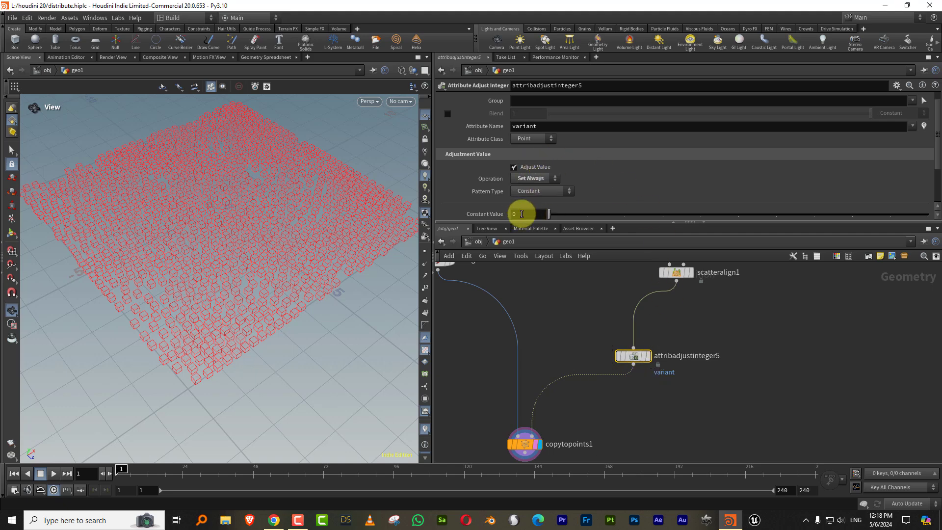
pyautogui.scroll(-5, 558, 291)
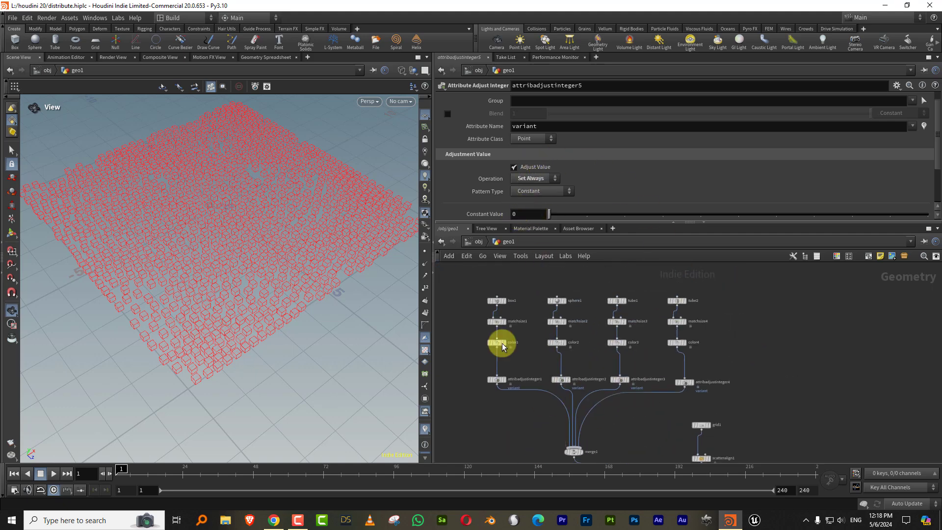
pyautogui.click(497, 379)
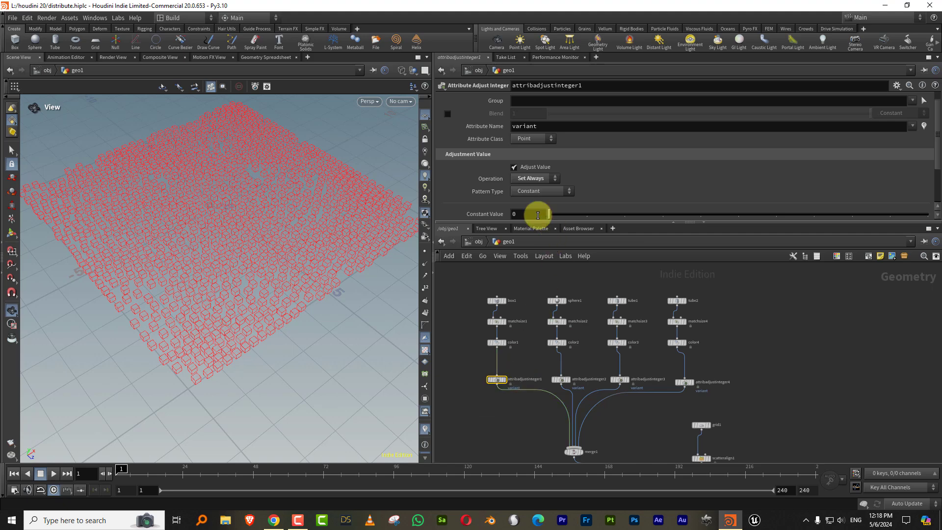
pyautogui.moveTo(675, 447); pyautogui.dragTo(609, 349, button='middle')
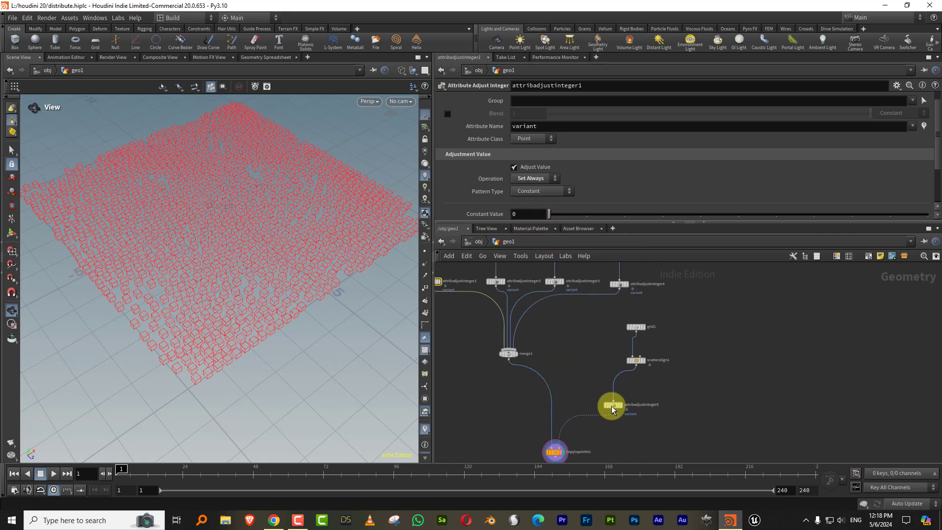
# Test attribadjustinteger5 with Constant Values 1 and 3, compare it with attribadjustinteger4, and return its value to 0
pyautogui.click(586, 214)
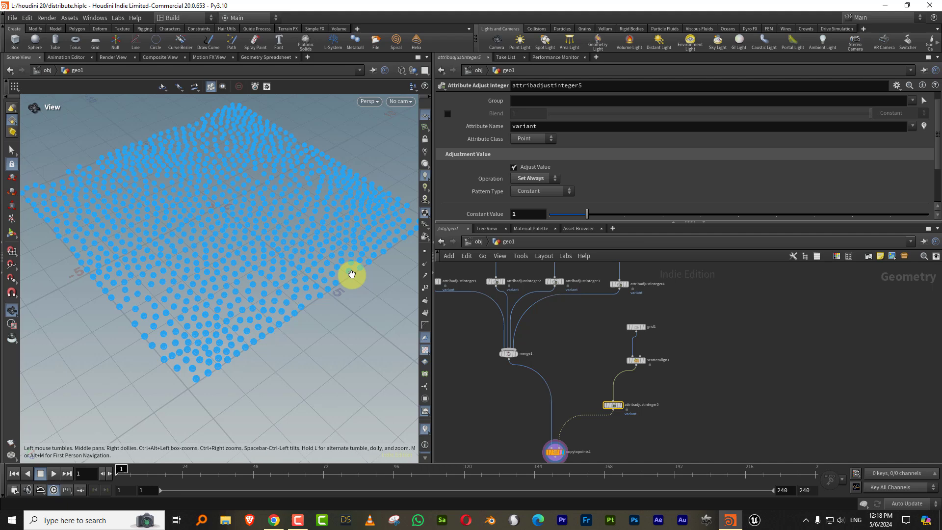
pyautogui.moveTo(574, 221); pyautogui.dragTo(662, 226)
pyautogui.moveTo(588, 352); pyautogui.dragTo(585, 384, button='middle')
pyautogui.click(612, 315)
pyautogui.click(662, 214)
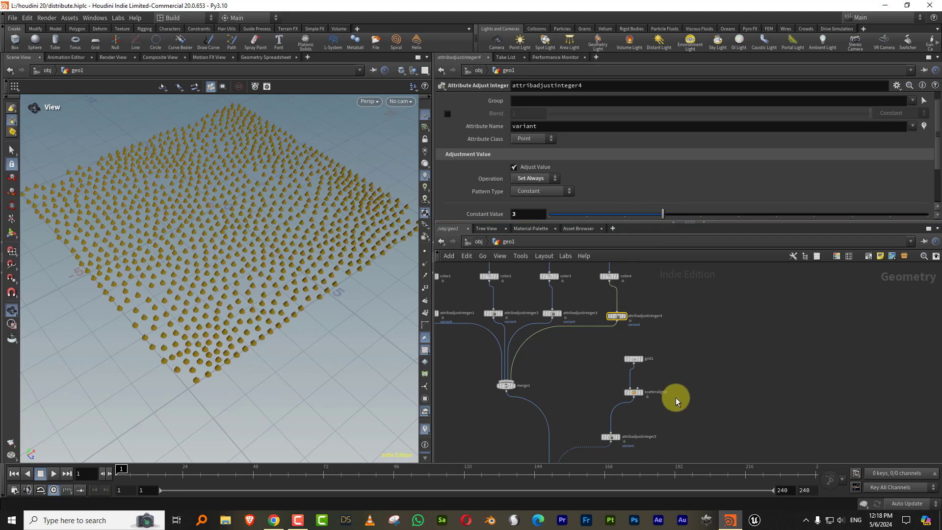
pyautogui.click(650, 427)
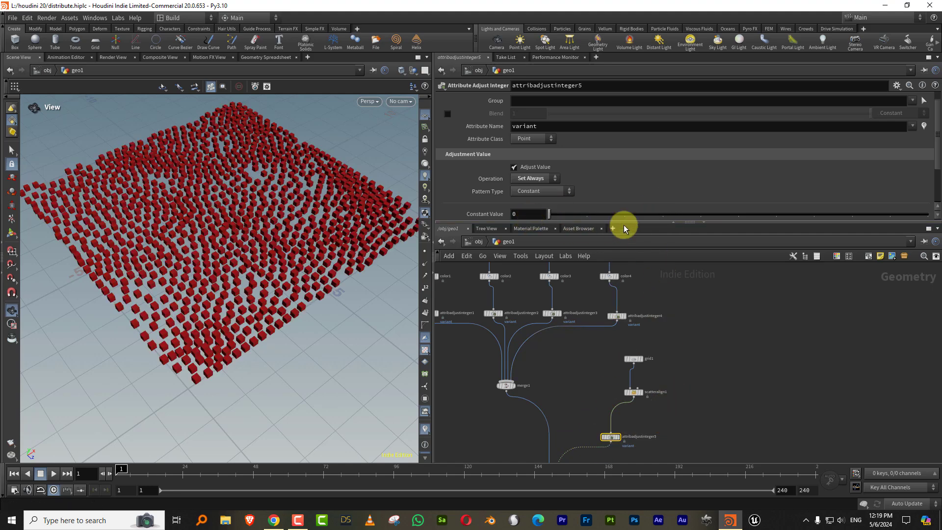
# Set the Pattern Type of attribadjustinteger5 to Random with a Max Value of 3
pyautogui.click(530, 191)
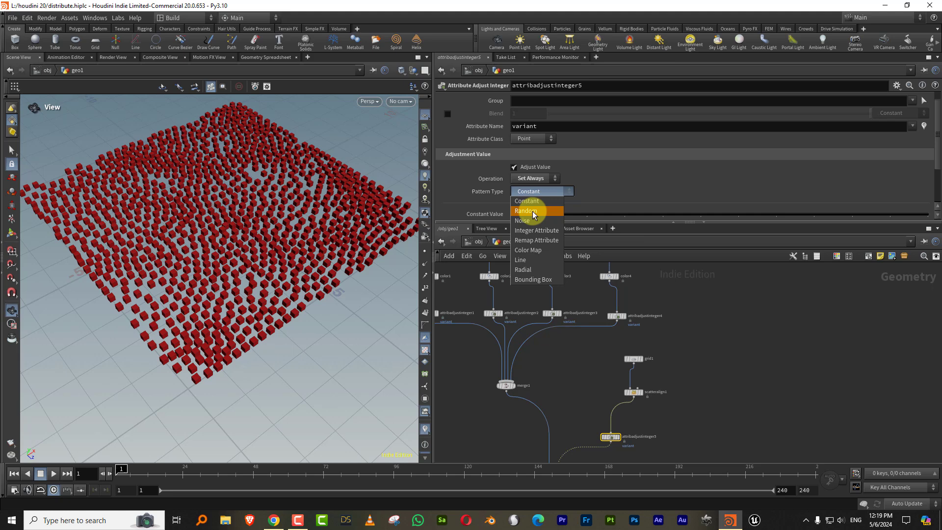
pyautogui.click(532, 209)
pyautogui.moveTo(257, 238); pyautogui.dragTo(324, 233)
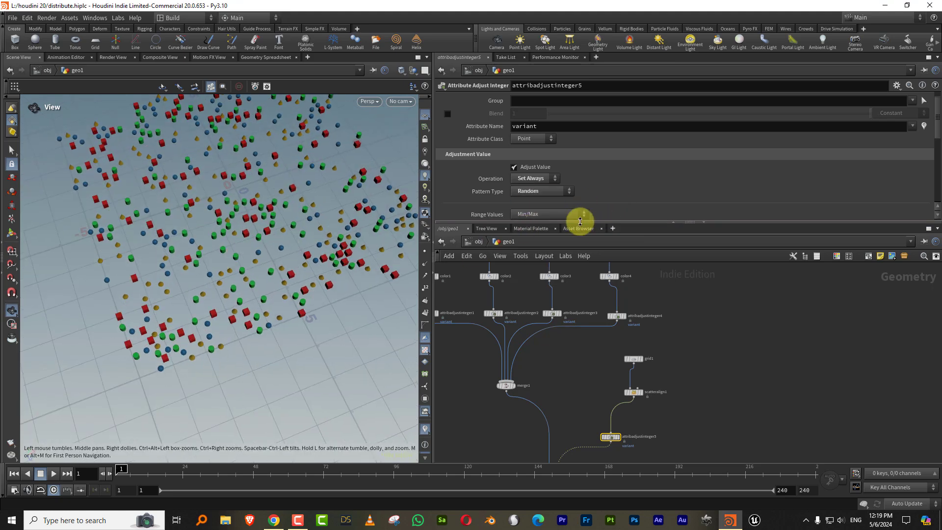
pyautogui.moveTo(577, 222); pyautogui.dragTo(578, 278)
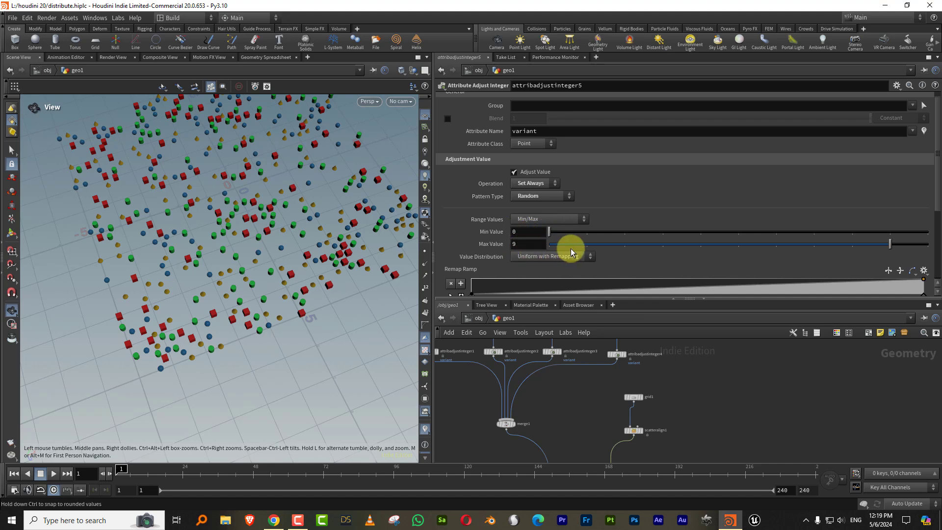
pyautogui.moveTo(674, 252); pyautogui.dragTo(664, 249)
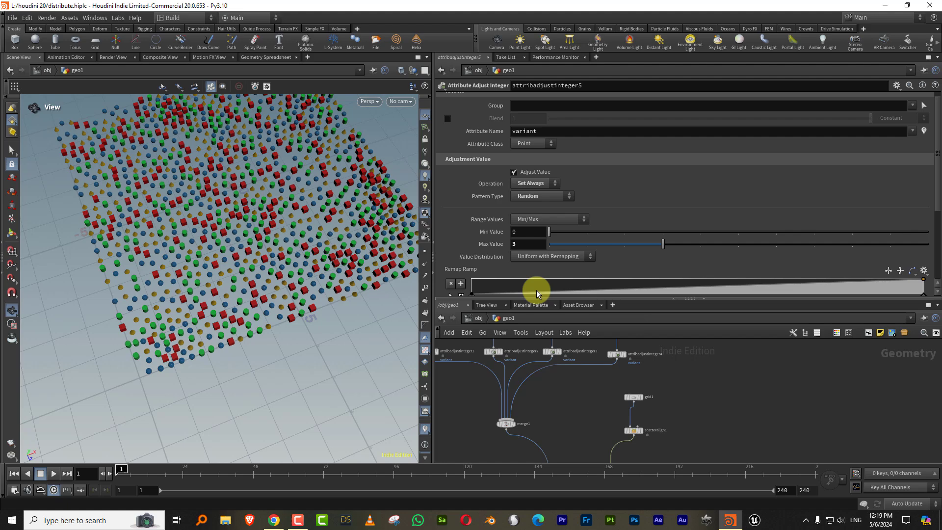
pyautogui.moveTo(252, 238)
pyautogui.mouseDown()
pyautogui.moveTo(334, 218)
pyautogui.moveTo(269, 241)
pyautogui.moveTo(255, 221)
pyautogui.moveTo(277, 204)
pyautogui.moveTo(248, 238)
pyautogui.mouseUp()
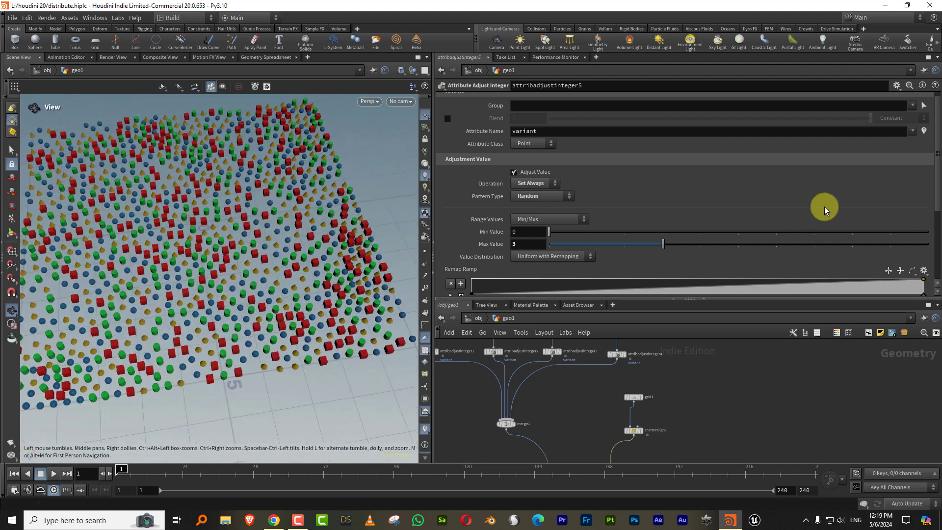
# Apply the Steps preset to the Remap Ramp of attribadjustinteger5
pyautogui.scroll(-2, 934, 216)
pyautogui.moveTo(938, 216); pyautogui.dragTo(938, 217)
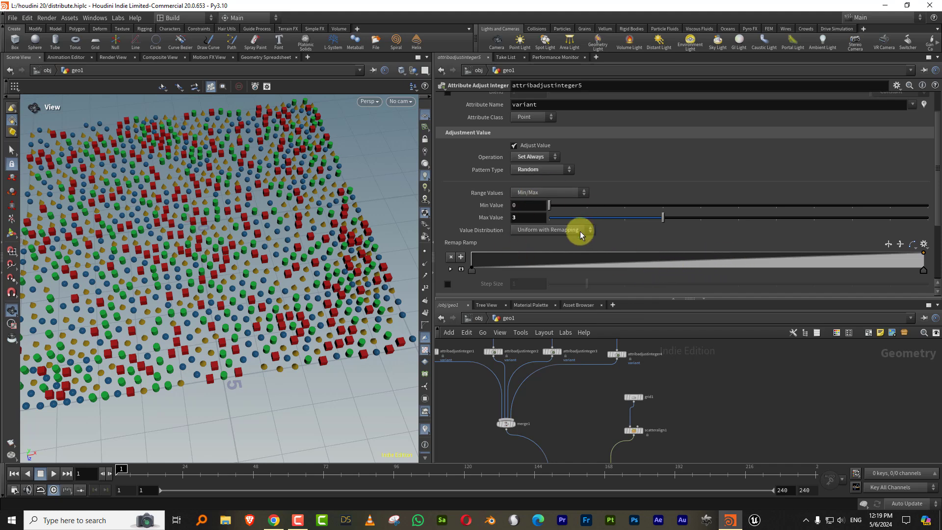
pyautogui.click(919, 249)
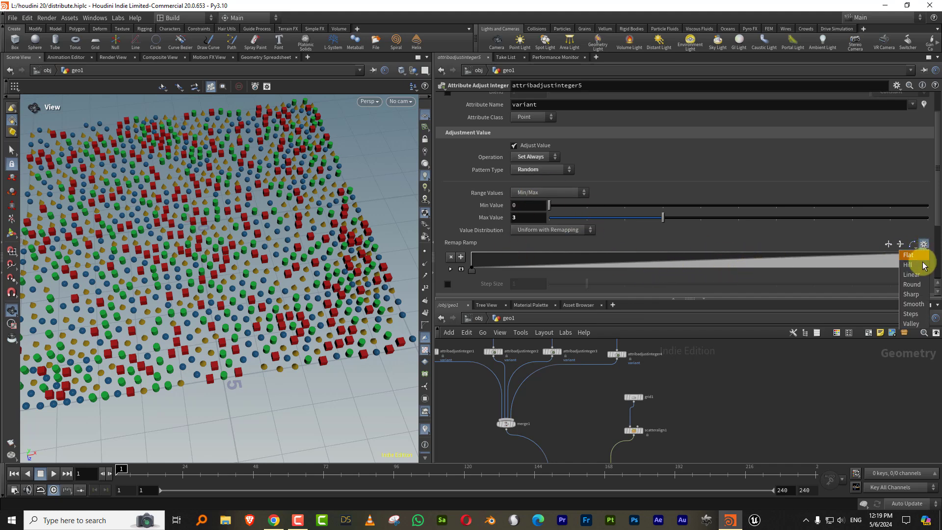
pyautogui.click(918, 315)
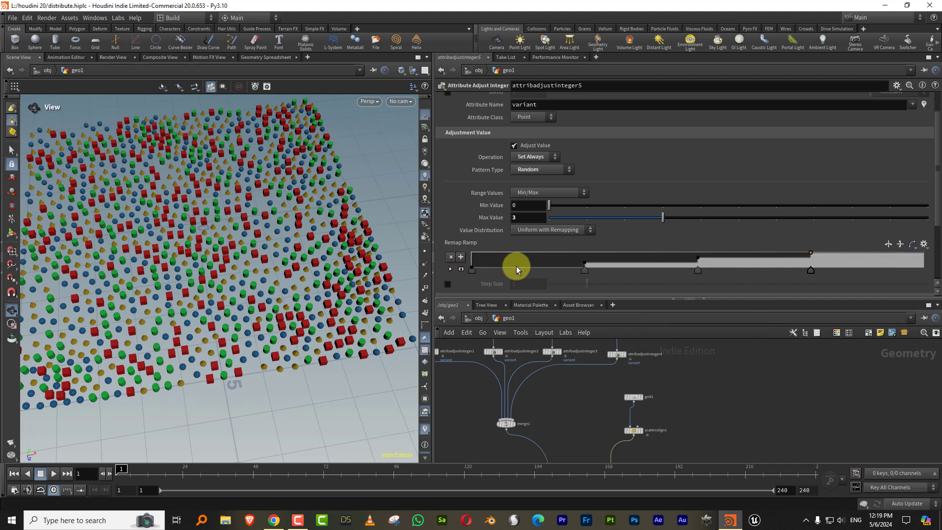
# Vary the Remap Ramp's step widths by moving its three inner points, ending at about 15, 50 and 80 percent of the ramp's length
pyautogui.moveTo(585, 269); pyautogui.dragTo(764, 270)
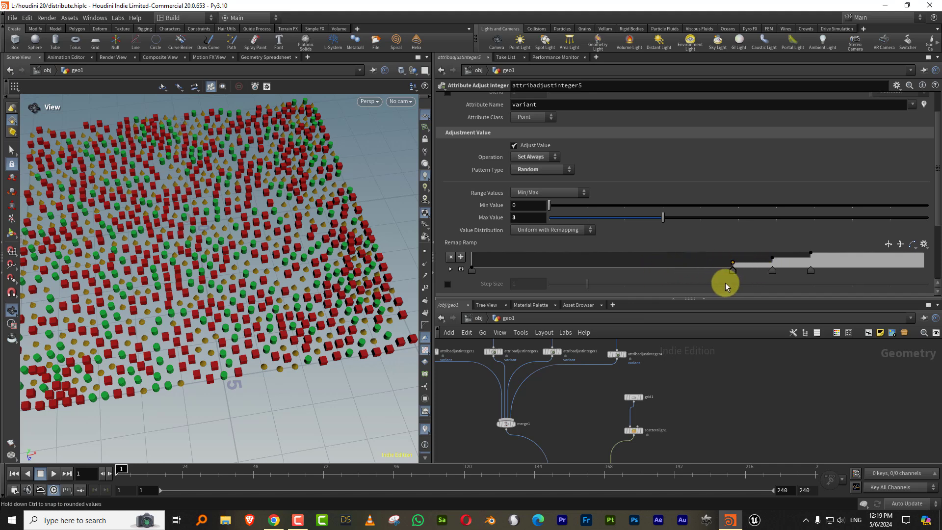
pyautogui.moveTo(729, 269)
pyautogui.mouseDown()
pyautogui.moveTo(507, 269)
pyautogui.moveTo(716, 272)
pyautogui.moveTo(693, 324)
pyautogui.mouseUp()
pyautogui.moveTo(507, 269); pyautogui.dragTo(548, 271)
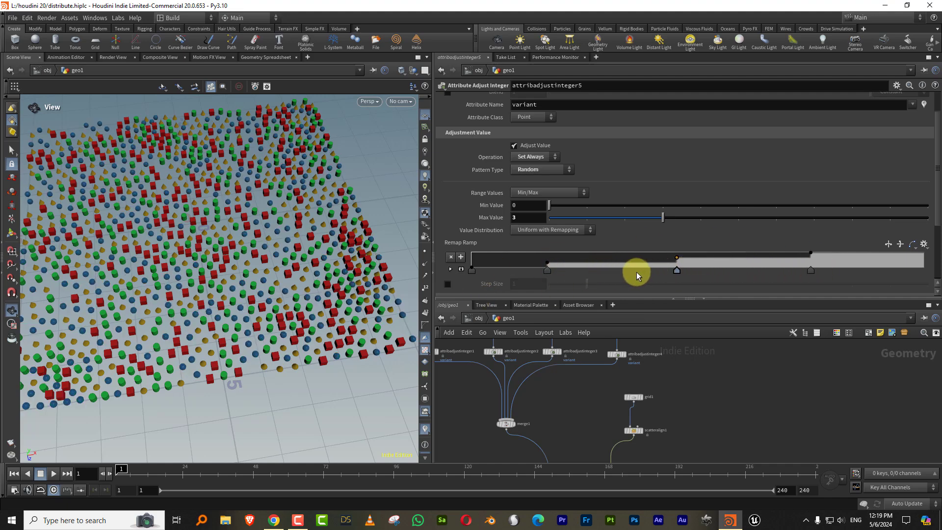
pyautogui.moveTo(637, 272); pyautogui.dragTo(611, 271)
pyautogui.moveTo(809, 269); pyautogui.dragTo(689, 270)
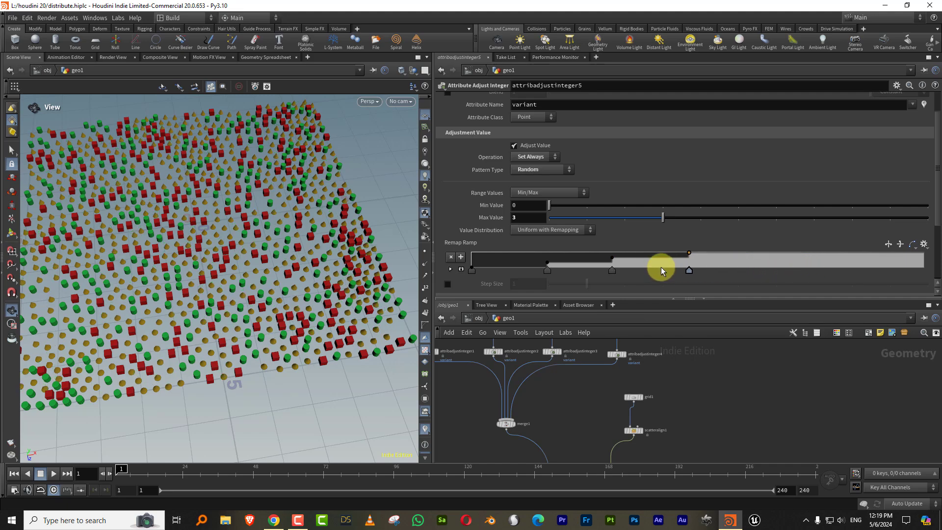
pyautogui.moveTo(547, 271); pyautogui.dragTo(507, 272)
pyautogui.moveTo(611, 270); pyautogui.dragTo(828, 269)
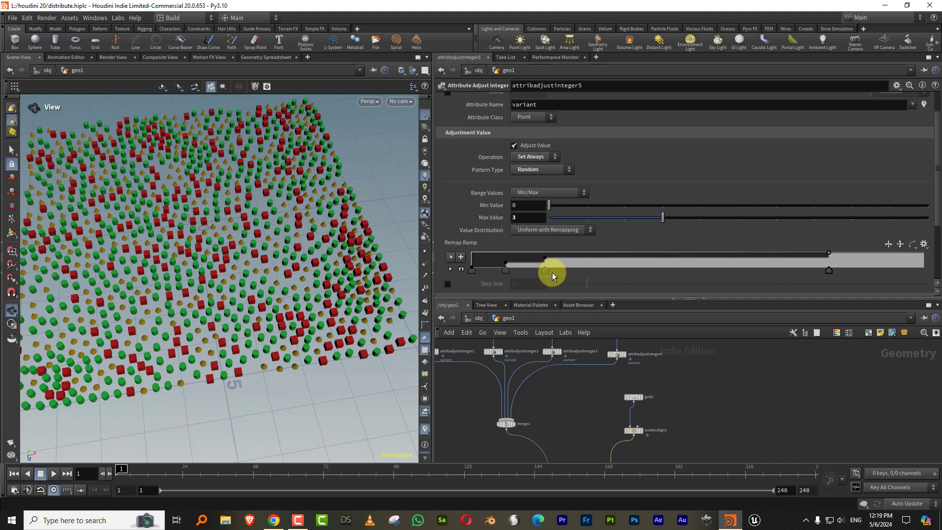
pyautogui.moveTo(546, 270); pyautogui.dragTo(689, 270)
pyautogui.moveTo(532, 272); pyautogui.dragTo(536, 271)
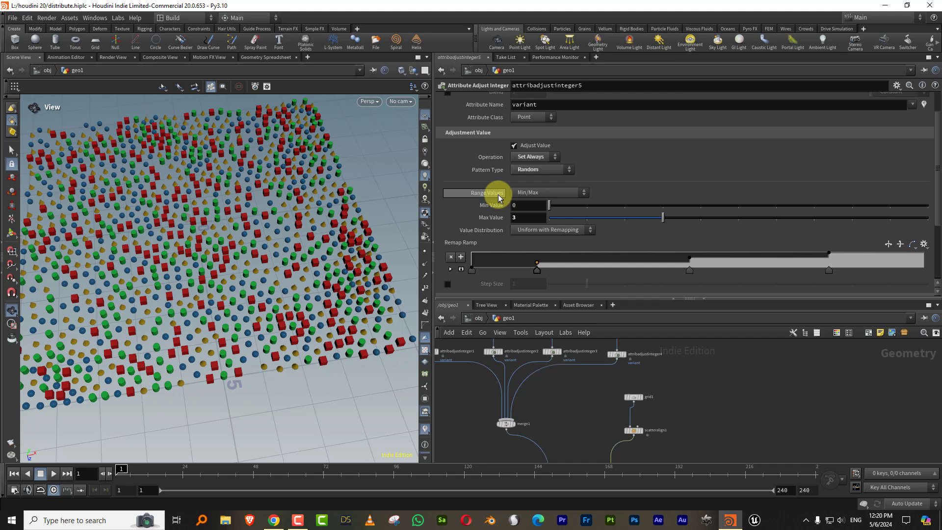
# Apply the Linear preset to the Remap Ramp of attribadjustinteger5 and change Range Values to Specific Values
pyautogui.click(924, 243)
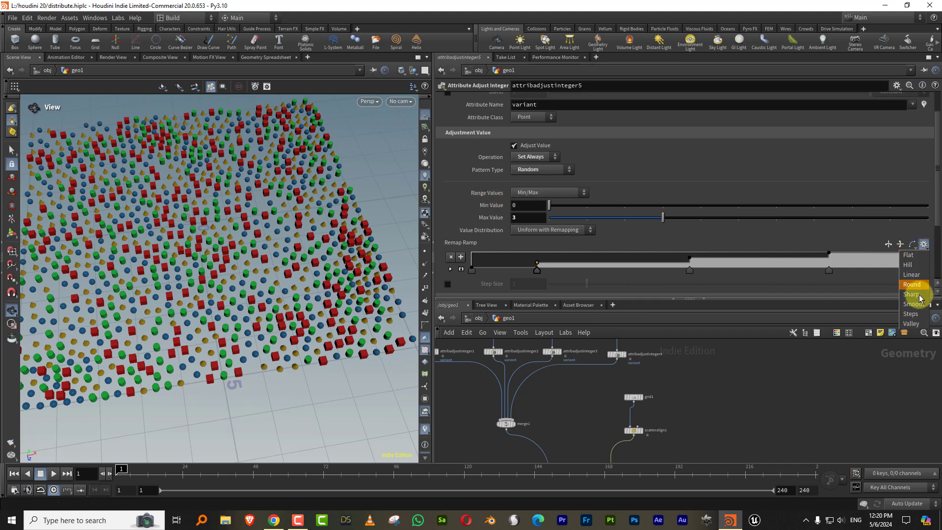
pyautogui.click(912, 275)
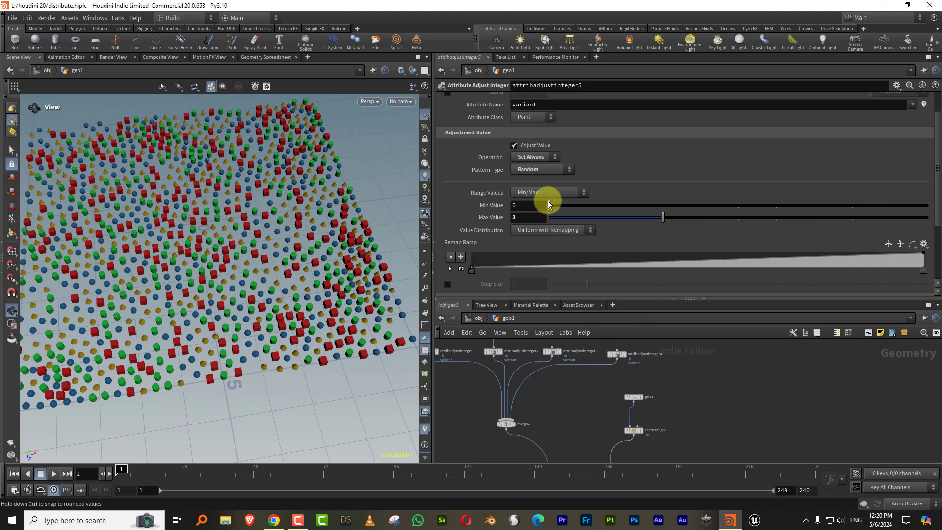
pyautogui.click(535, 193)
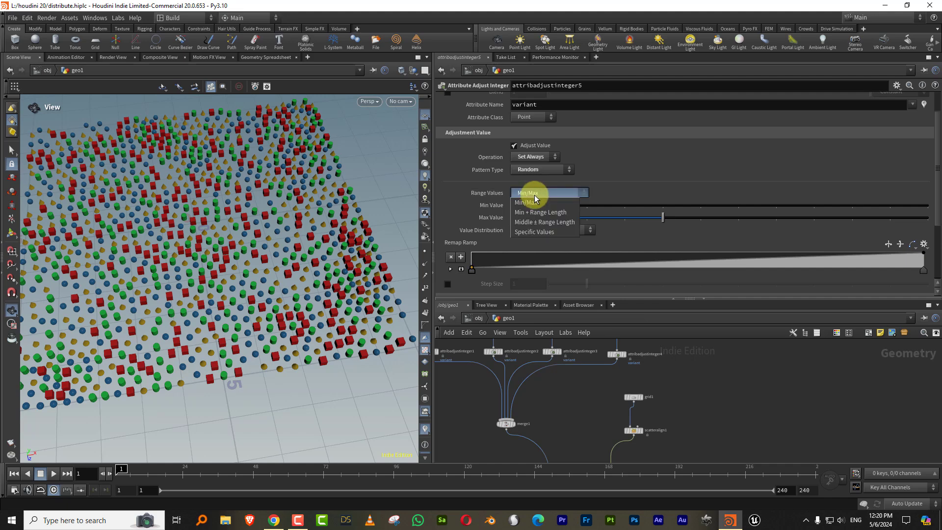
pyautogui.click(544, 230)
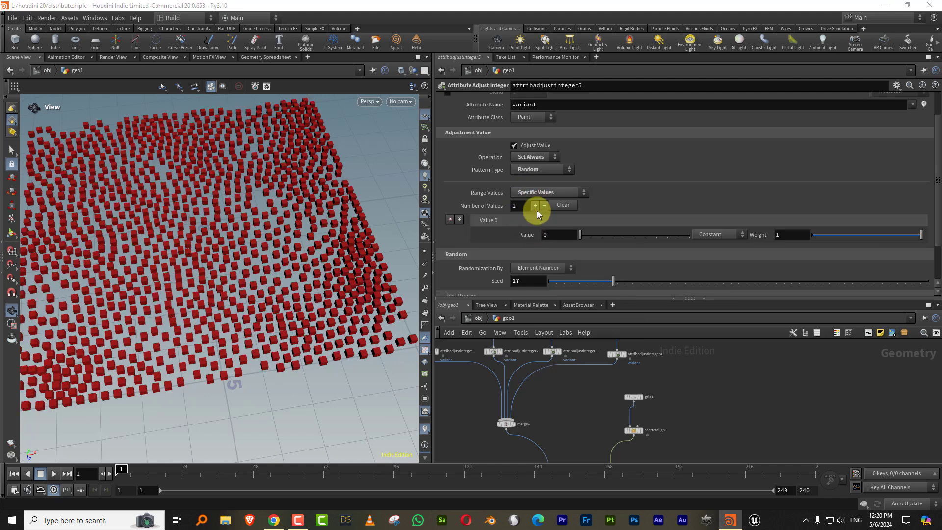
# Expand the list of specific values to four entries and set Value 1 to 1, Value 2 to 2 and Value 3 to 3
pyautogui.moveTo(630, 298); pyautogui.dragTo(628, 374)
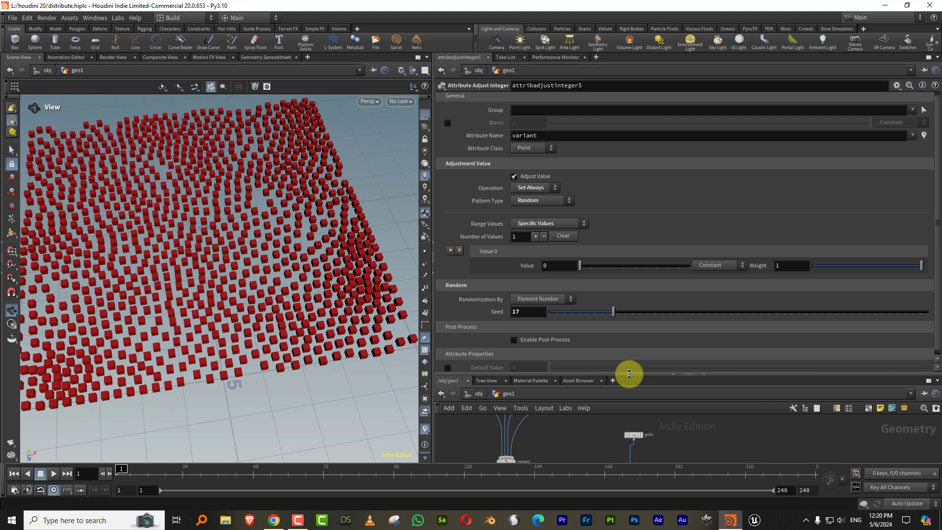
pyautogui.click(458, 251)
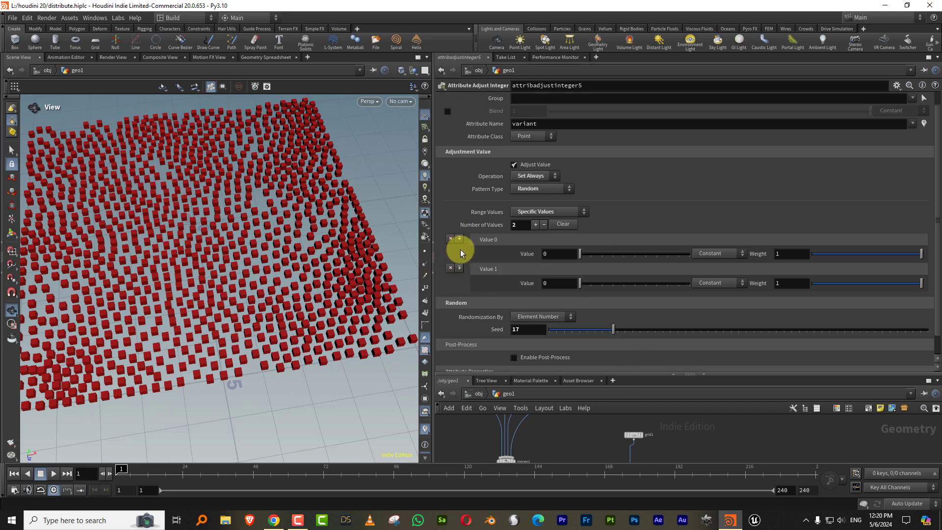
pyautogui.click(460, 251)
pyautogui.click(458, 285)
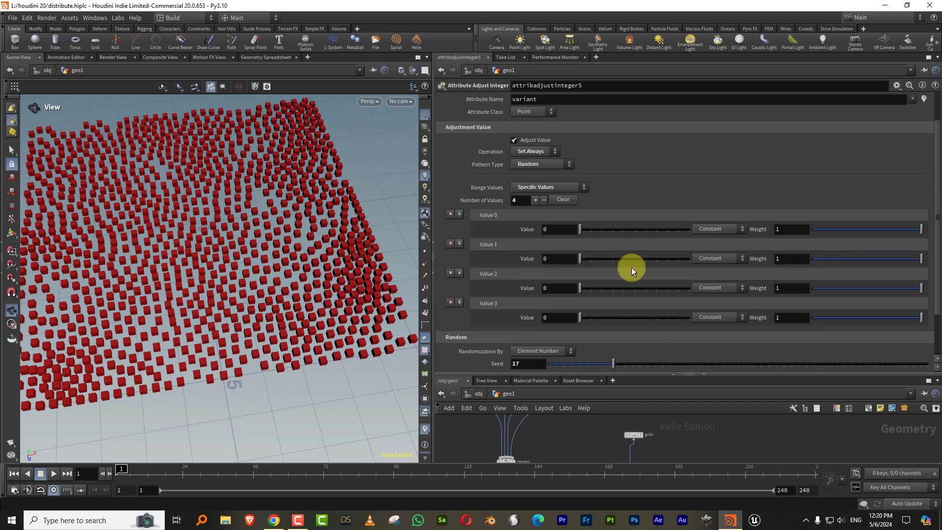
pyautogui.click(591, 258)
pyautogui.click(601, 288)
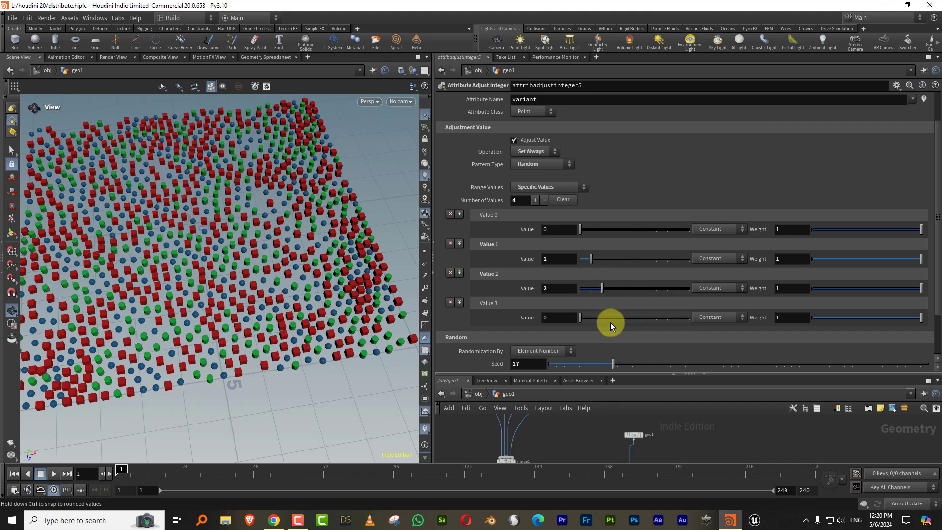
pyautogui.click(612, 319)
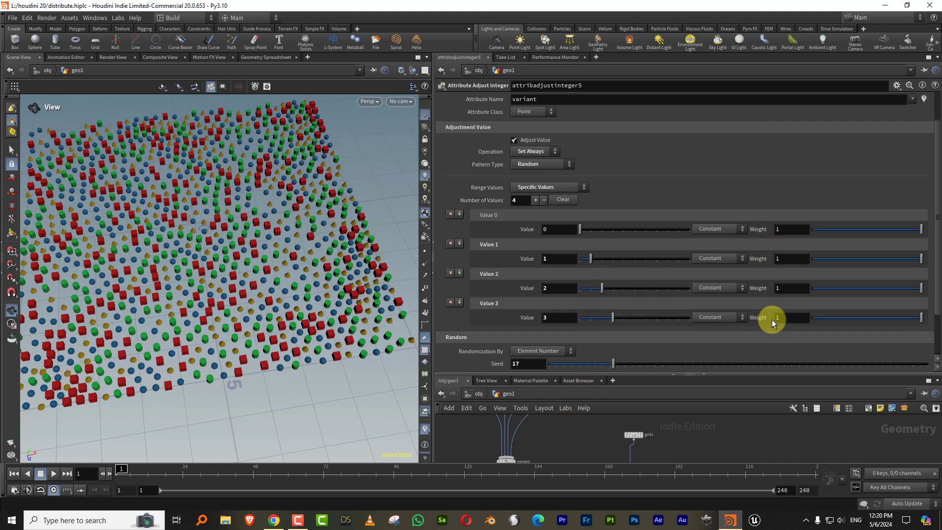
# Reduce the weights of Value 0, Value 1 and Value 2 to 0, leaving only Value 3 weighted
pyautogui.moveTo(830, 228); pyautogui.dragTo(753, 241)
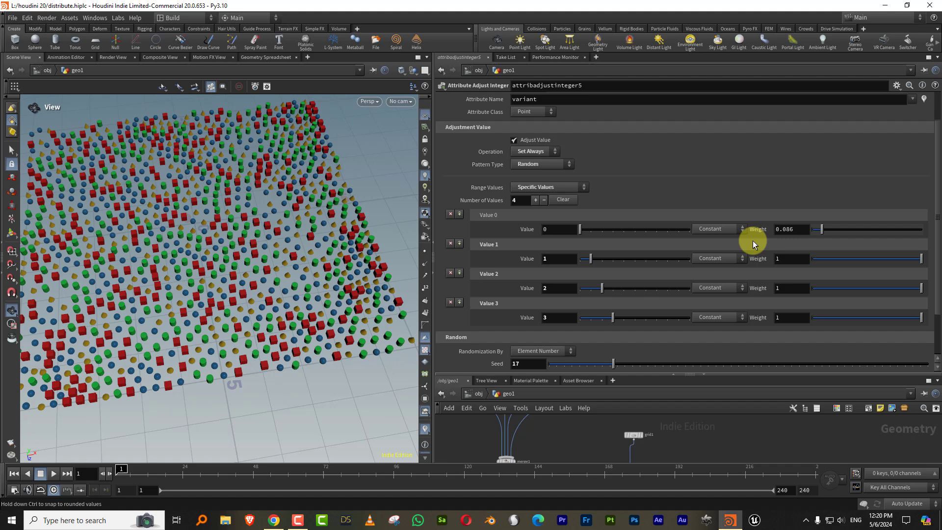
pyautogui.moveTo(828, 260); pyautogui.dragTo(749, 269)
pyautogui.moveTo(822, 289); pyautogui.dragTo(735, 305)
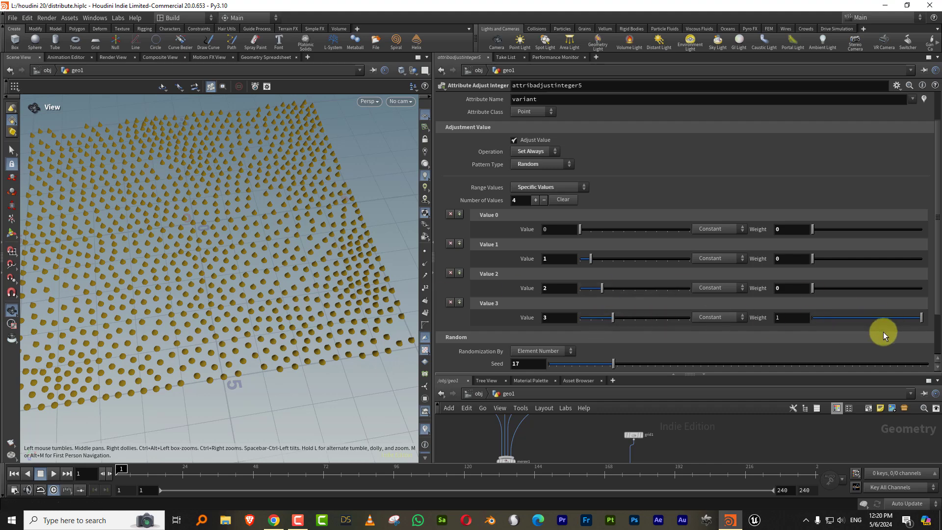
# Try different weights for Value 0 and Value 2, ending at 0.171 and 0.518
pyautogui.click(865, 289)
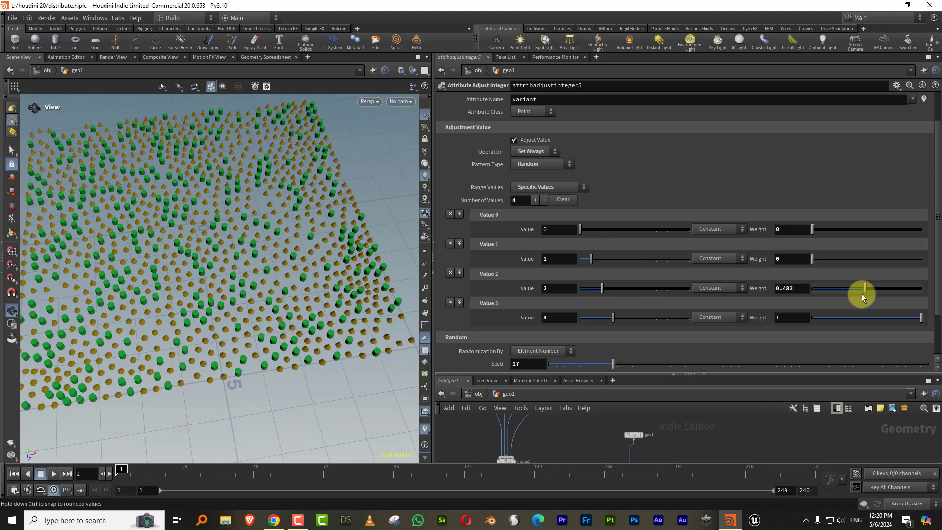
pyautogui.click(890, 229)
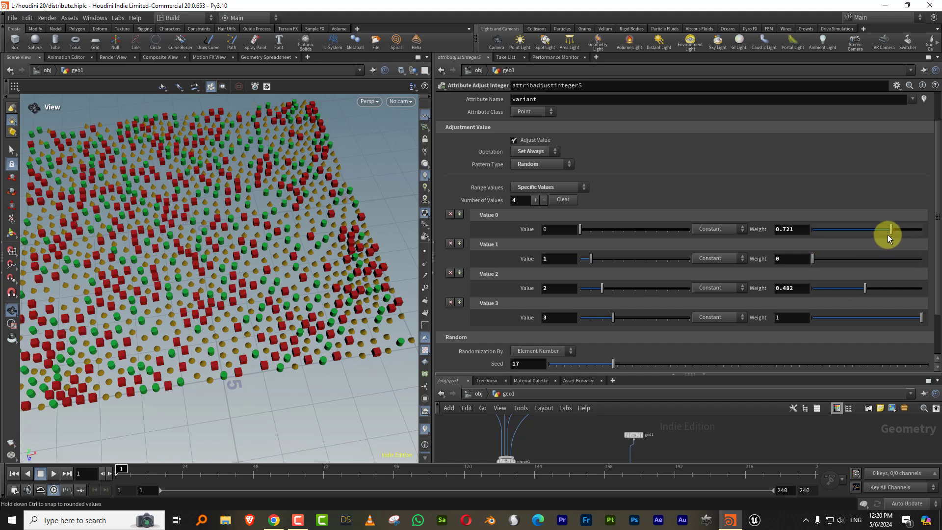
pyautogui.click(824, 288)
pyautogui.click(875, 229)
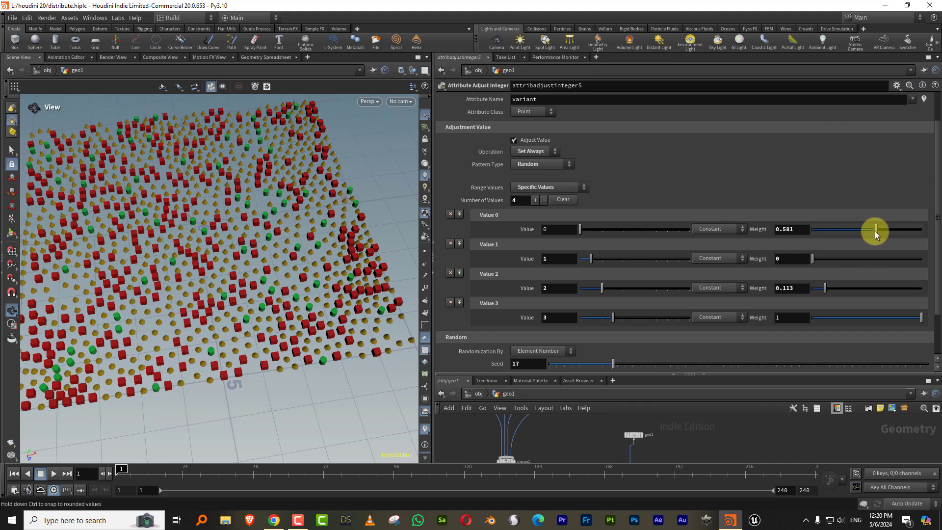
pyautogui.click(868, 288)
pyautogui.click(831, 229)
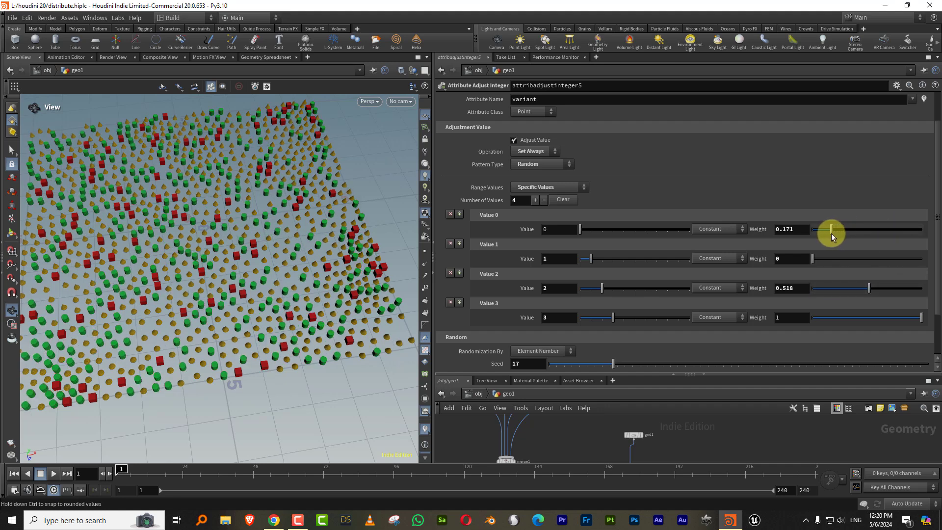
# Change the Pattern Type of attribadjustinteger5 to Noise and set the noise Element Size to 3.29
pyautogui.click(544, 164)
pyautogui.click(537, 195)
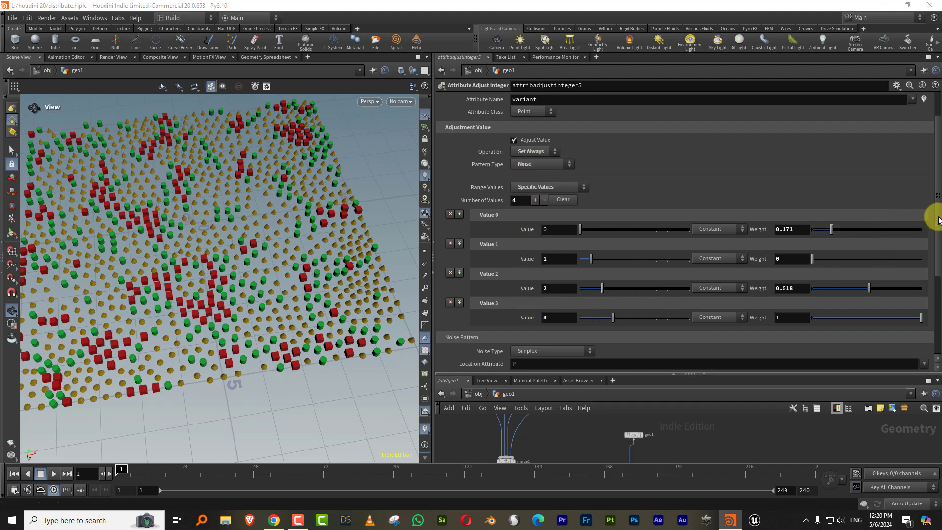
pyautogui.scroll(-3, 731, 298)
pyautogui.moveTo(577, 318); pyautogui.dragTo(573, 321)
pyautogui.moveTo(212, 270); pyautogui.dragTo(201, 302)
# Rebalance the noise-driven weights to 0.374 for Value 0, 0.117 for Value 1, 0.878 for Value 2 and 0.279 for Value 3
pyautogui.moveTo(834, 173); pyautogui.dragTo(873, 176)
pyautogui.moveTo(869, 229); pyautogui.dragTo(857, 230)
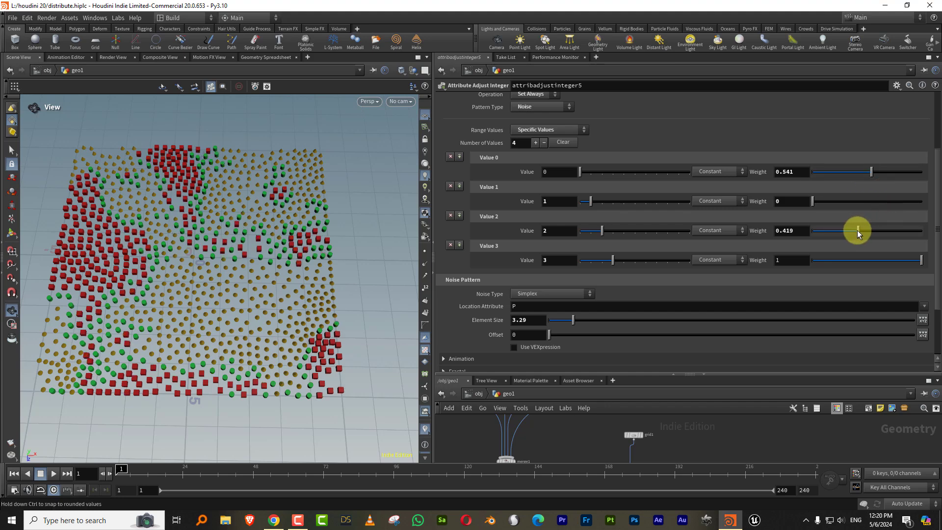
pyautogui.moveTo(895, 263); pyautogui.dragTo(843, 261)
pyautogui.moveTo(834, 203); pyautogui.dragTo(838, 203)
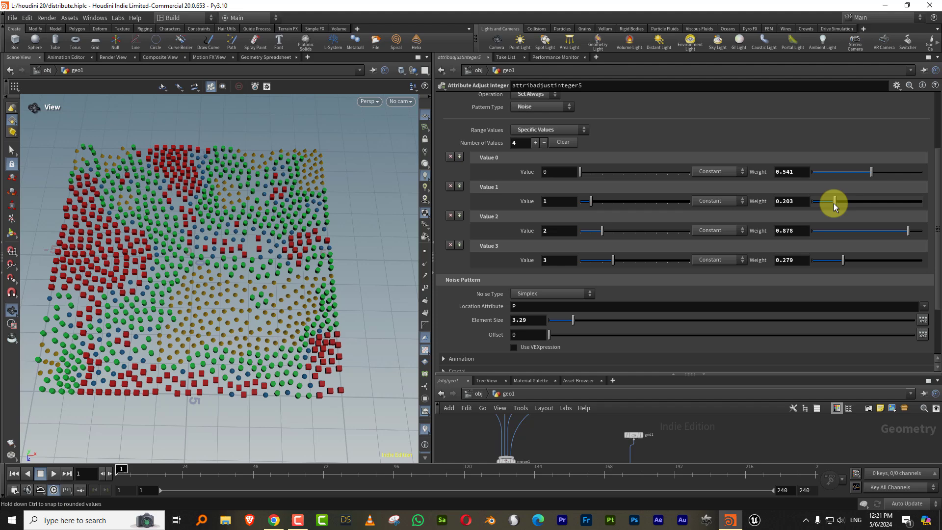
pyautogui.moveTo(235, 265); pyautogui.dragTo(450, 217)
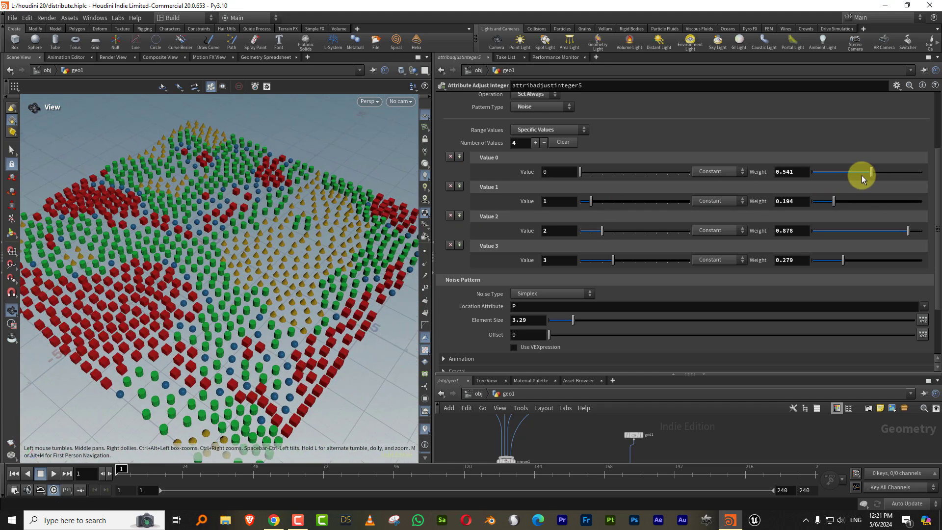
pyautogui.moveTo(862, 173); pyautogui.dragTo(831, 203)
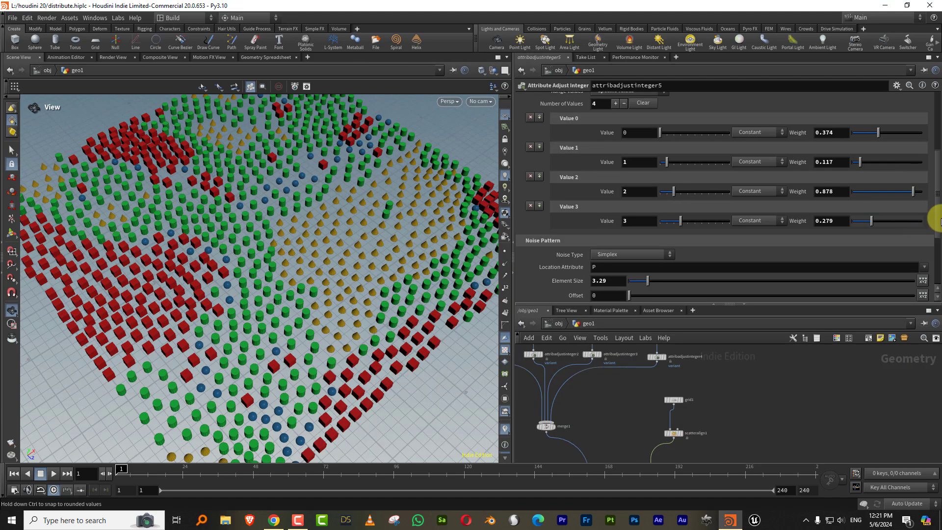
# Test the noise Offset and play back animated noise with a Pulse Duration of 2, ending with Offset 0 and Animate Noise off
pyautogui.scroll(-5, 931, 241)
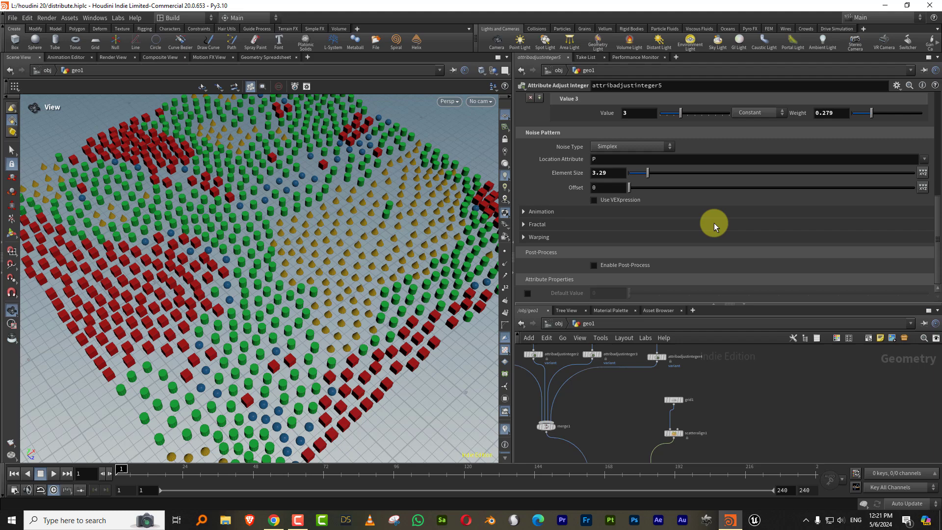
pyautogui.moveTo(632, 187); pyautogui.dragTo(613, 186)
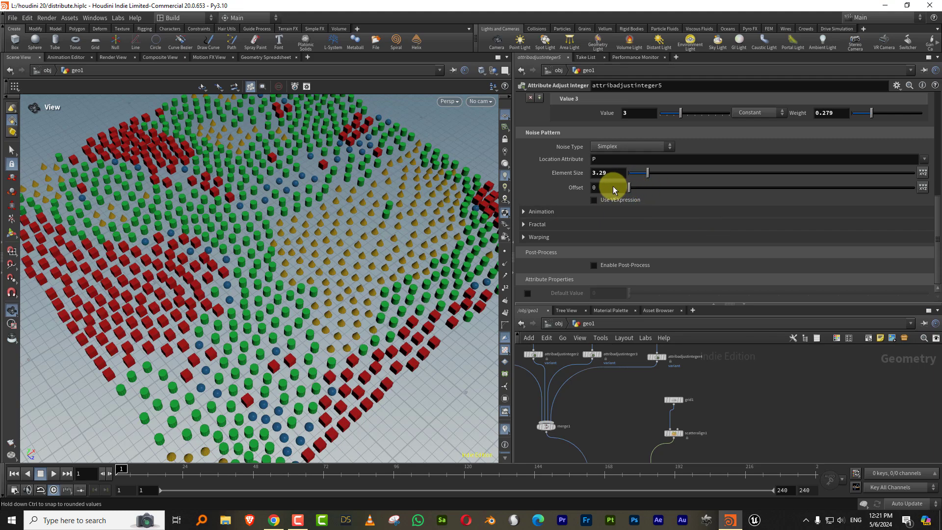
pyautogui.click(525, 211)
pyautogui.click(595, 225)
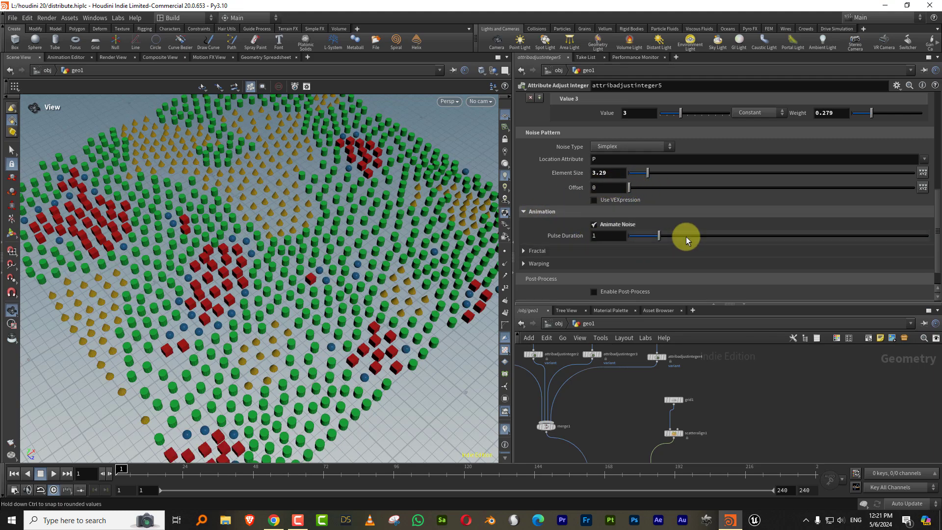
pyautogui.click(55, 473)
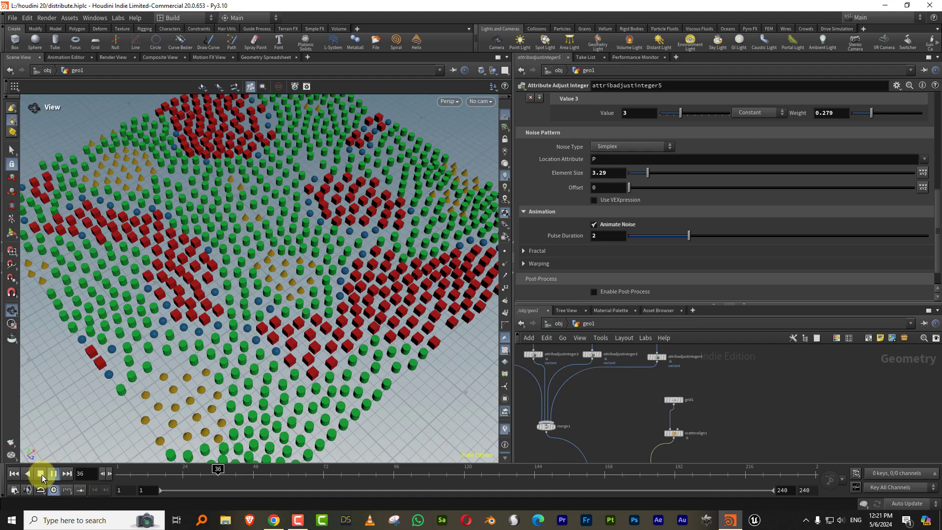
pyautogui.click(41, 473)
pyautogui.click(21, 473)
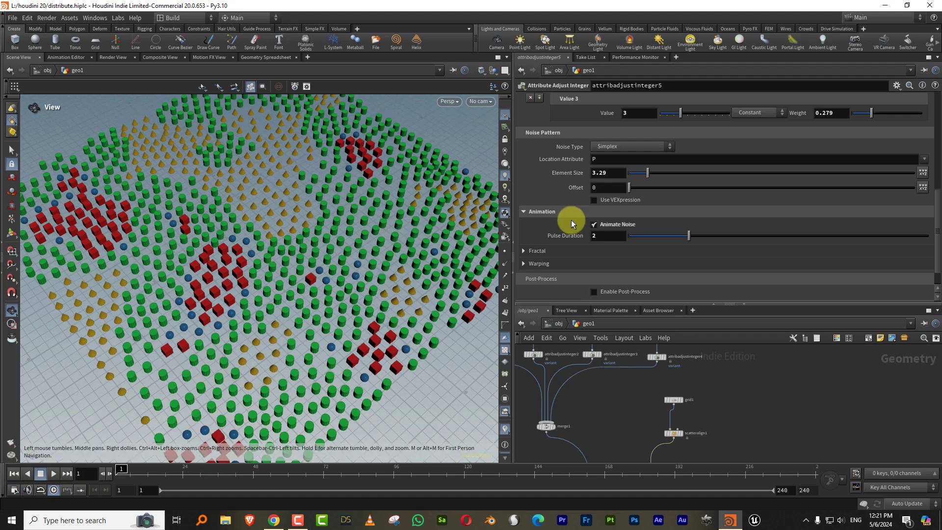
pyautogui.click(616, 224)
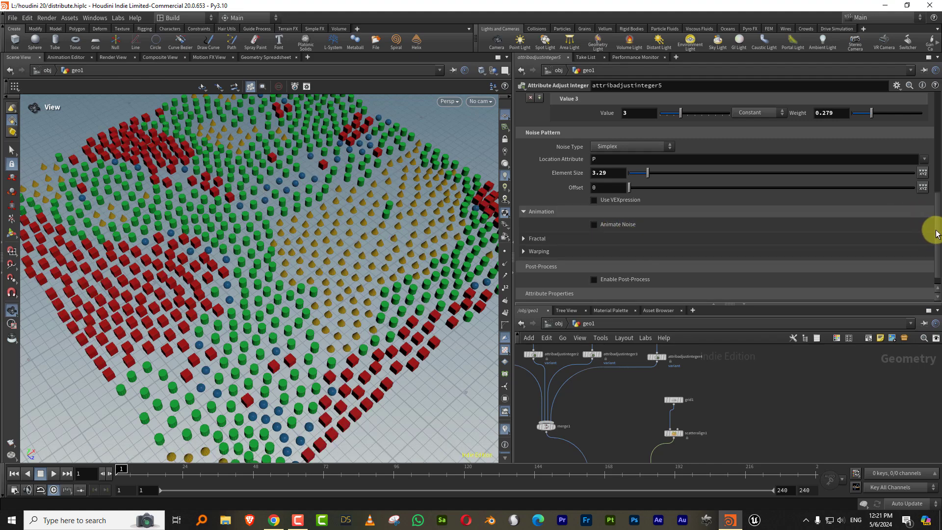
# Set the Point Count Method of scatteralign1 to By Size
pyautogui.moveTo(937, 229); pyautogui.dragTo(936, 182)
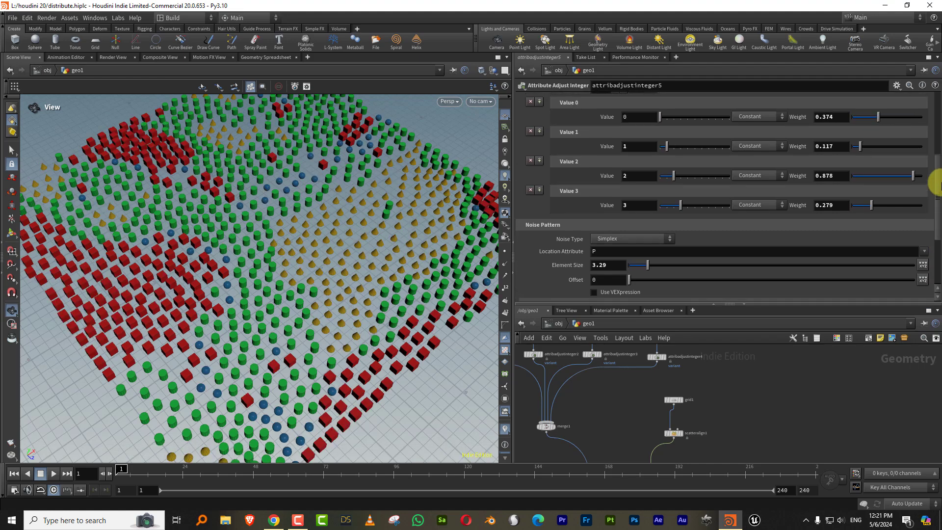
pyautogui.moveTo(936, 183); pyautogui.dragTo(936, 169)
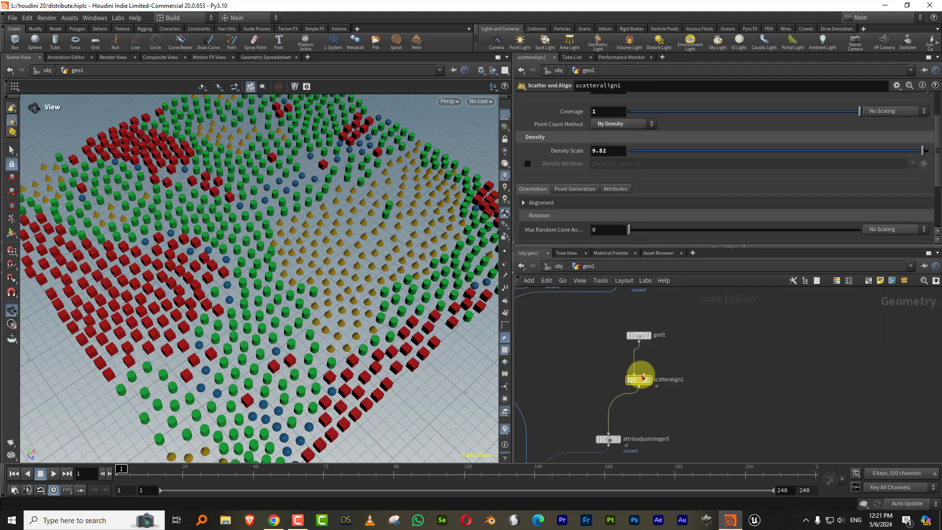
pyautogui.click(635, 124)
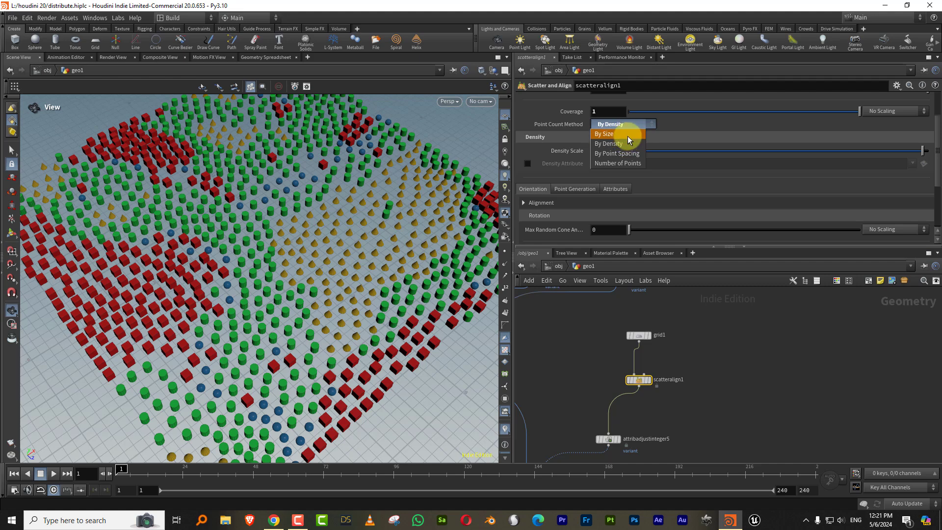
pyautogui.click(604, 134)
pyautogui.scroll(-4, 267, 313)
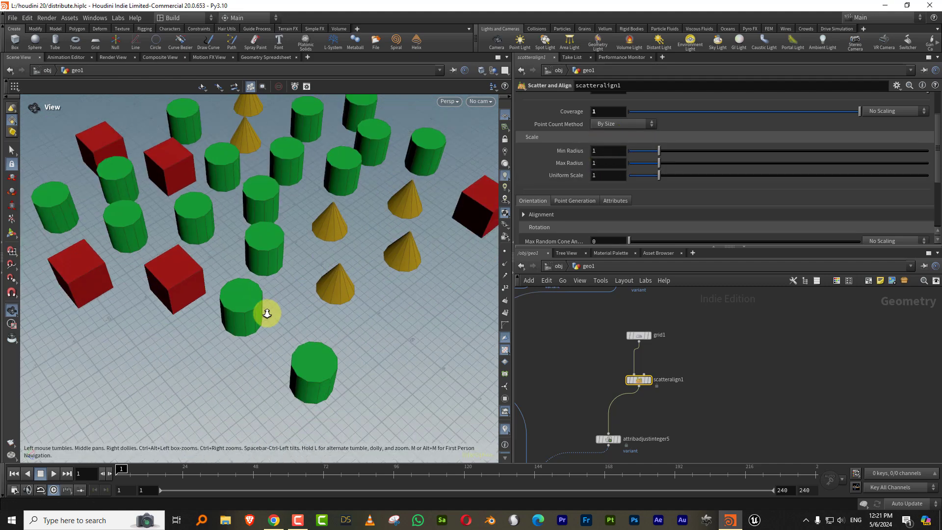
# Set the scatteralign1 Min Radius to 0.16 and Max Radius to 0.48 for smaller, varied shapes
pyautogui.click(637, 151)
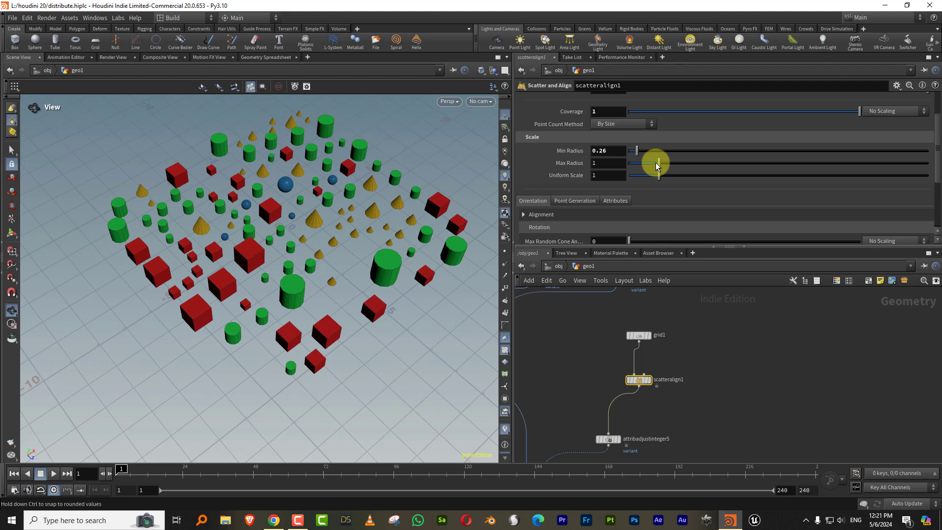
pyautogui.click(651, 163)
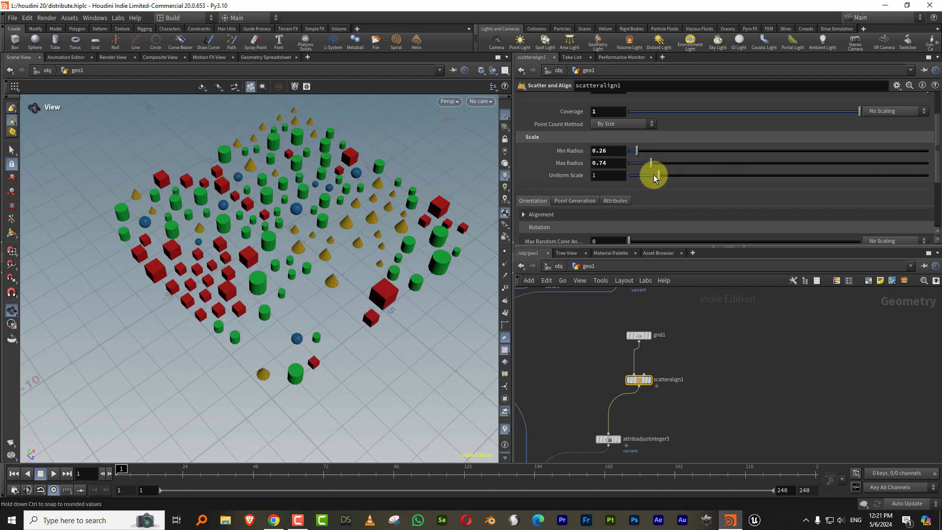
pyautogui.click(631, 151)
pyautogui.moveTo(636, 162); pyautogui.dragTo(644, 161)
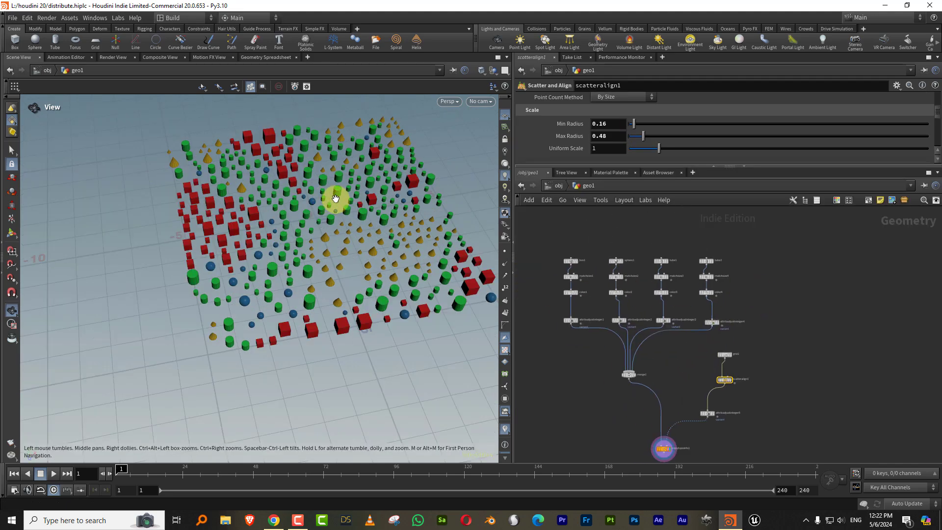
pyautogui.moveTo(325, 196); pyautogui.dragTo(297, 219)
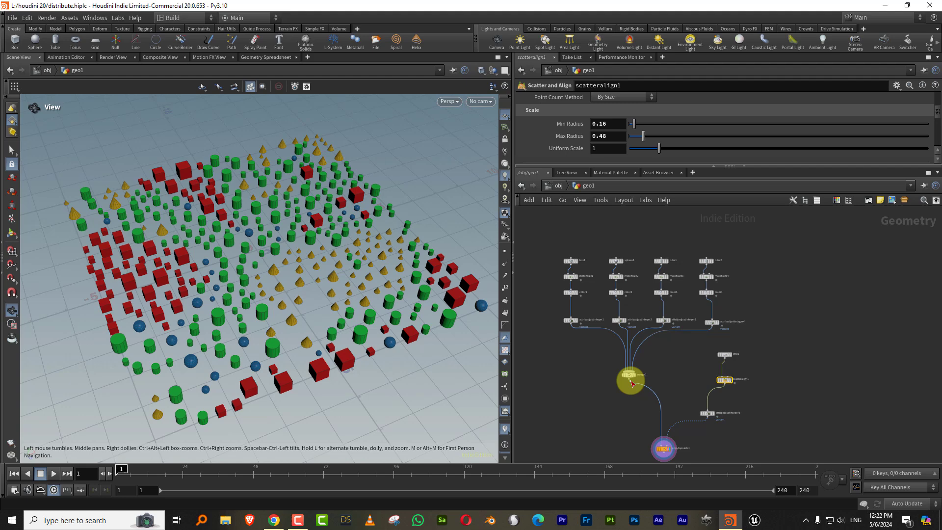
# Move the merge1 node slightly lower in the network and clear the node selection
pyautogui.moveTo(628, 376); pyautogui.dragTo(622, 395)
pyautogui.click(807, 343)
pyautogui.moveTo(794, 329); pyautogui.dragTo(730, 325, button='middle')
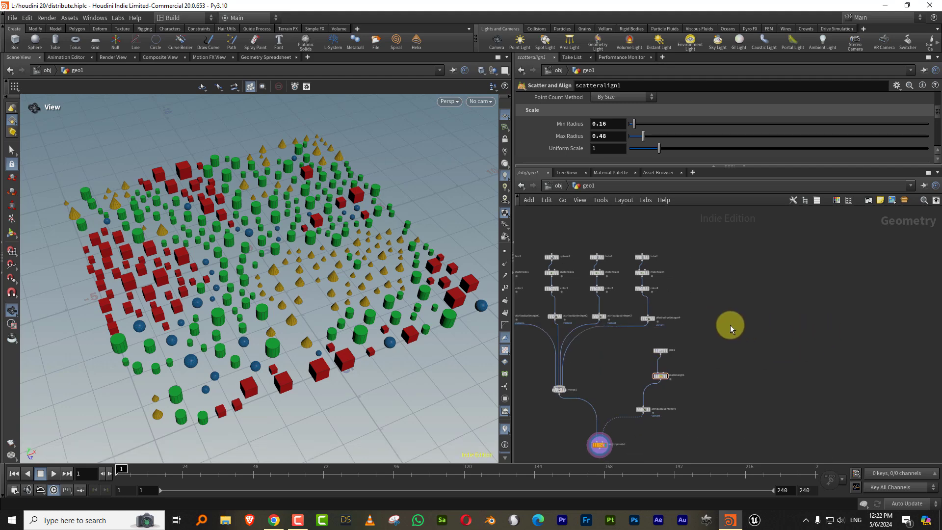
# Add a vertical Line node beside the grid branch with point display on, Length 3.04 and 4 Points
pyautogui.scroll(2, 730, 324)
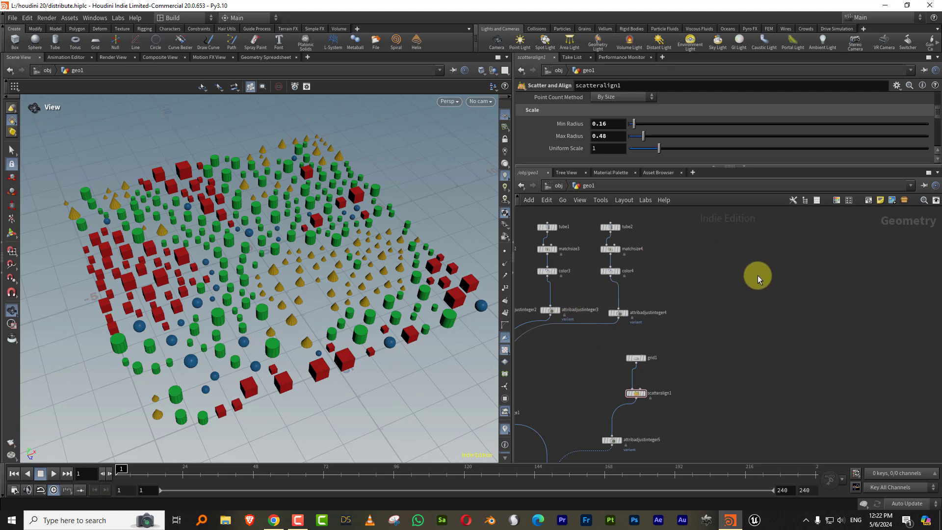
pyautogui.press('Tab')
pyautogui.write('lin')
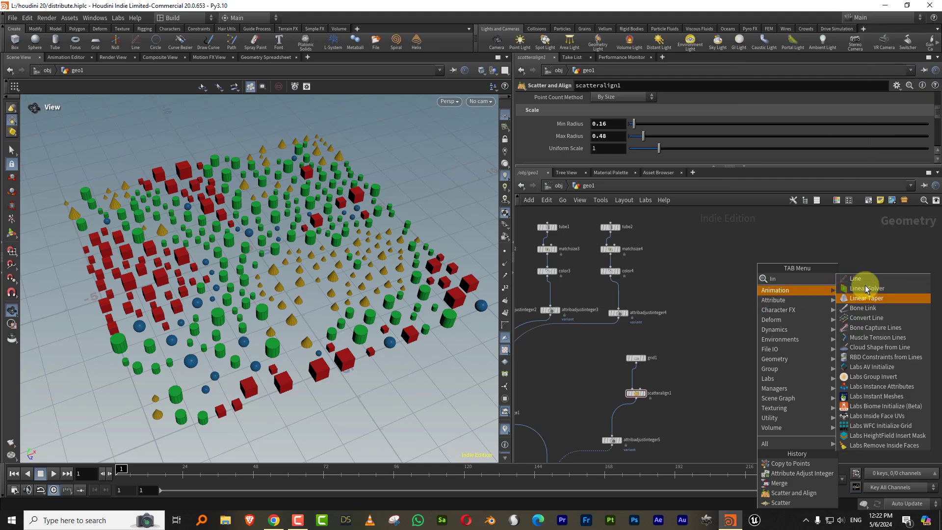
pyautogui.click(855, 279)
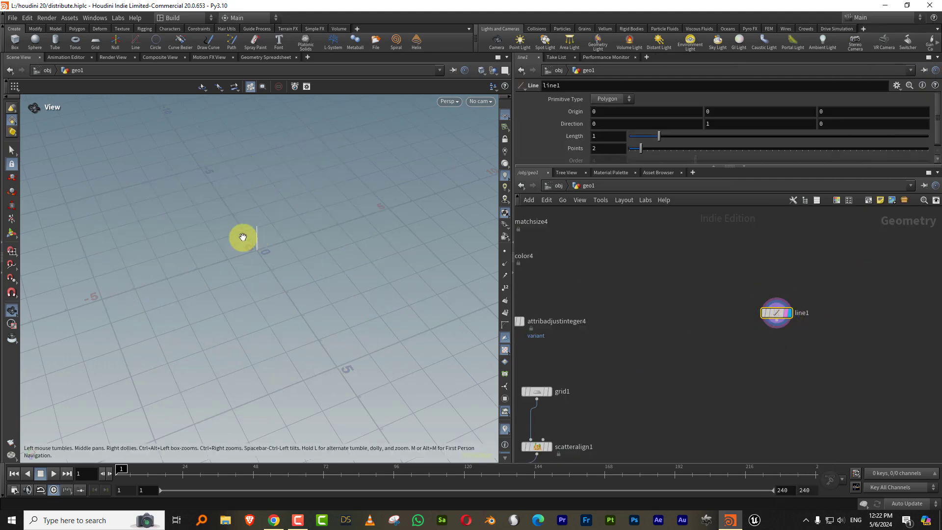
pyautogui.moveTo(242, 238); pyautogui.dragTo(334, 202)
pyautogui.click(505, 251)
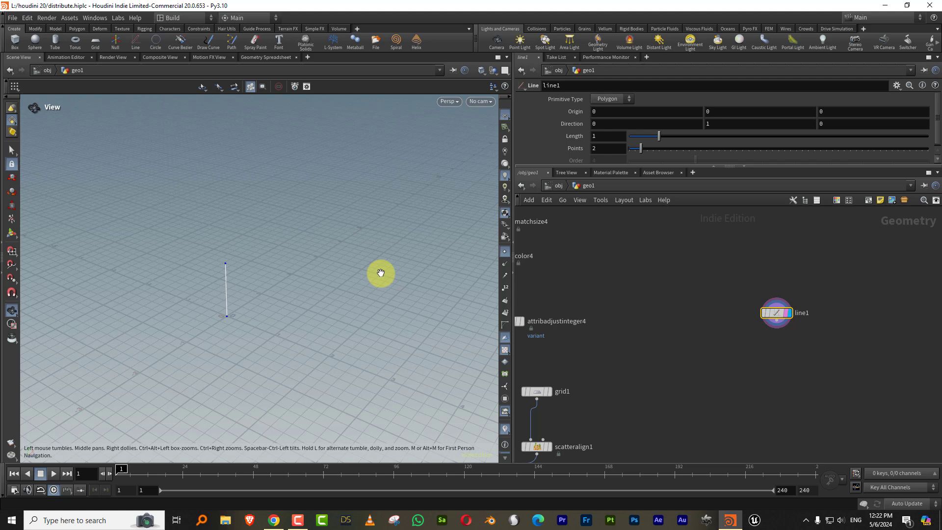
pyautogui.moveTo(709, 136); pyautogui.dragTo(716, 137)
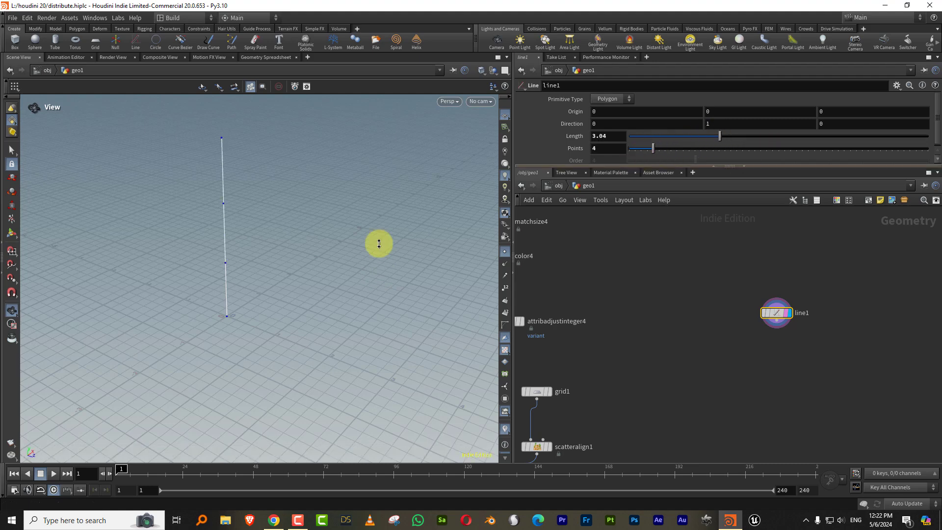
# Connect an Enumerate node below line1 and set its Attribute to variant
pyautogui.press('Tab')
pyautogui.moveTo(704, 338)
pyautogui.write('enume')
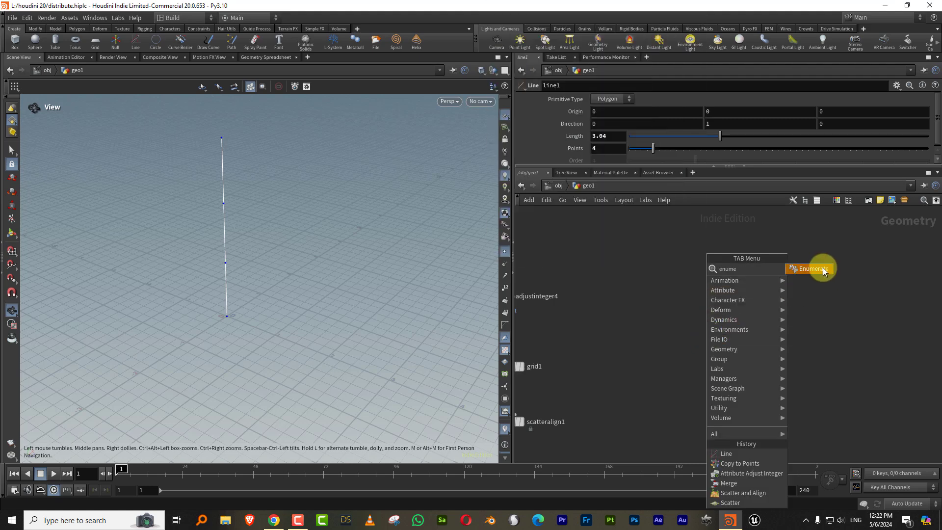
pyautogui.click(822, 268)
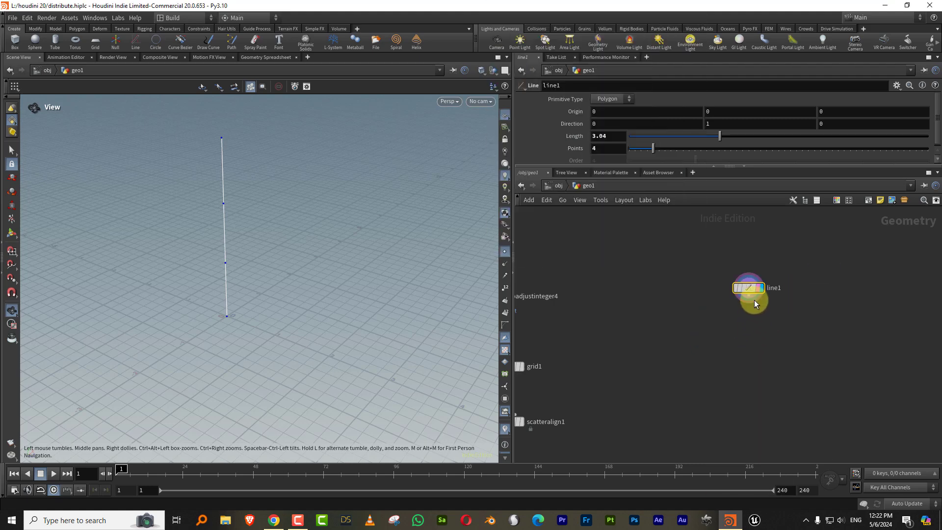
pyautogui.click(751, 332)
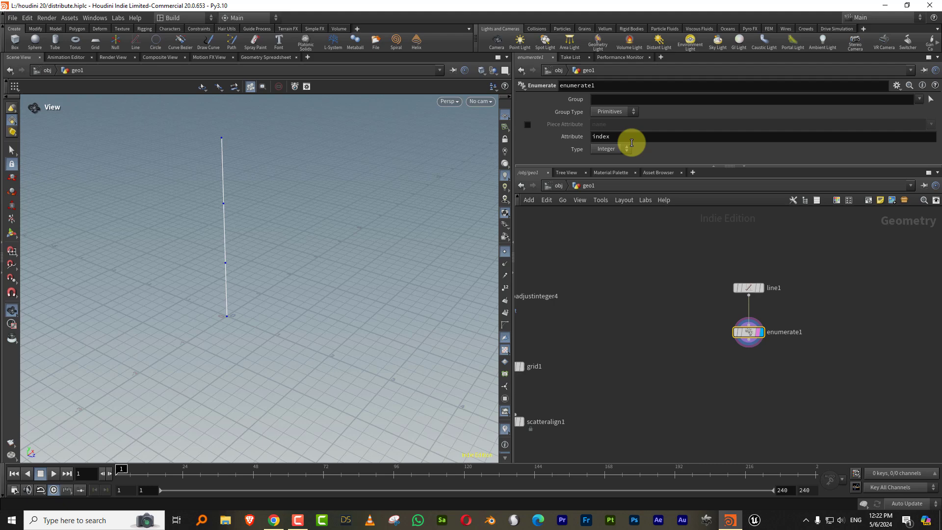
pyautogui.doubleClick(603, 138)
pyautogui.write('variant')
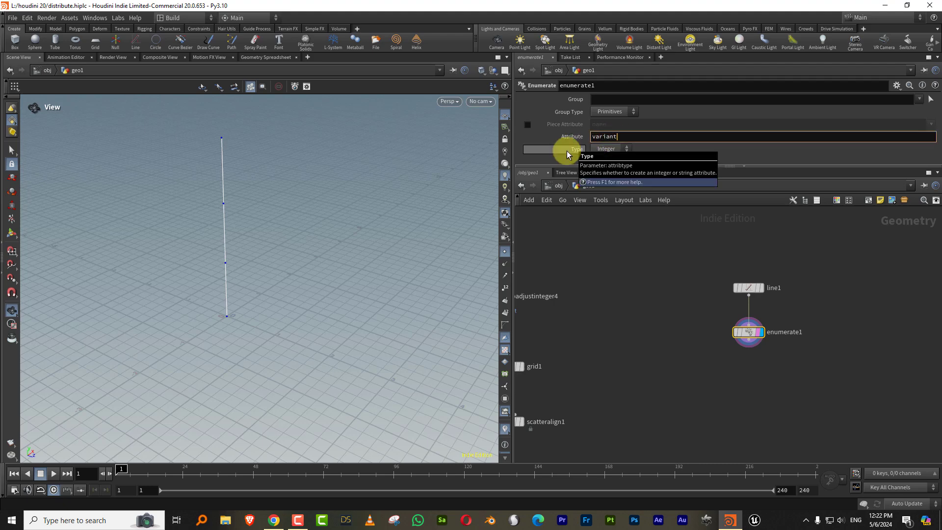
pyautogui.press('Return')
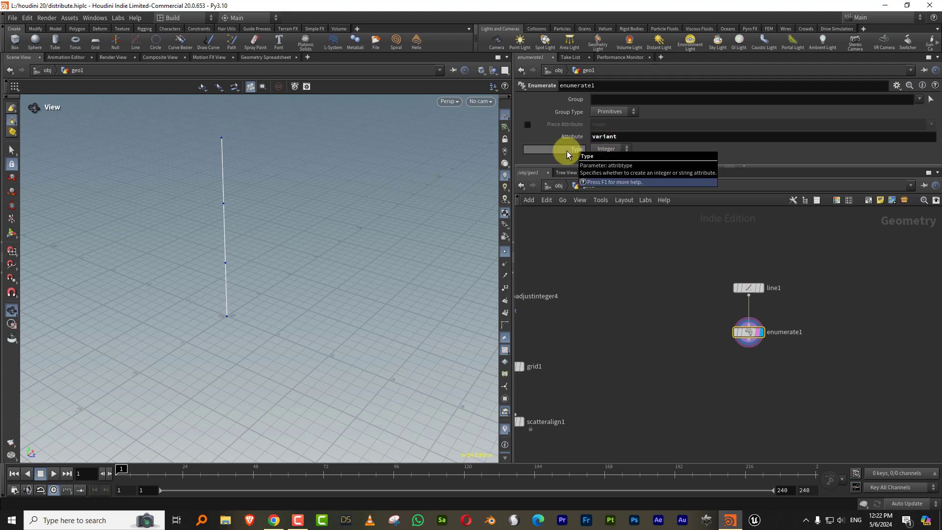
# Visualize the variant attribute of enumerate1 and set its Group Type to Points
pyautogui.middleClick(745, 329)
pyautogui.click(522, 316)
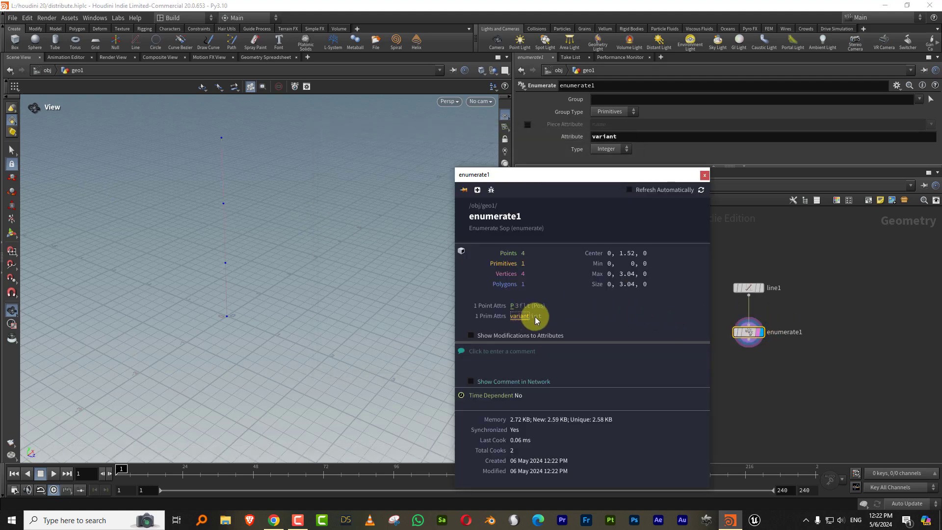
pyautogui.click(753, 249)
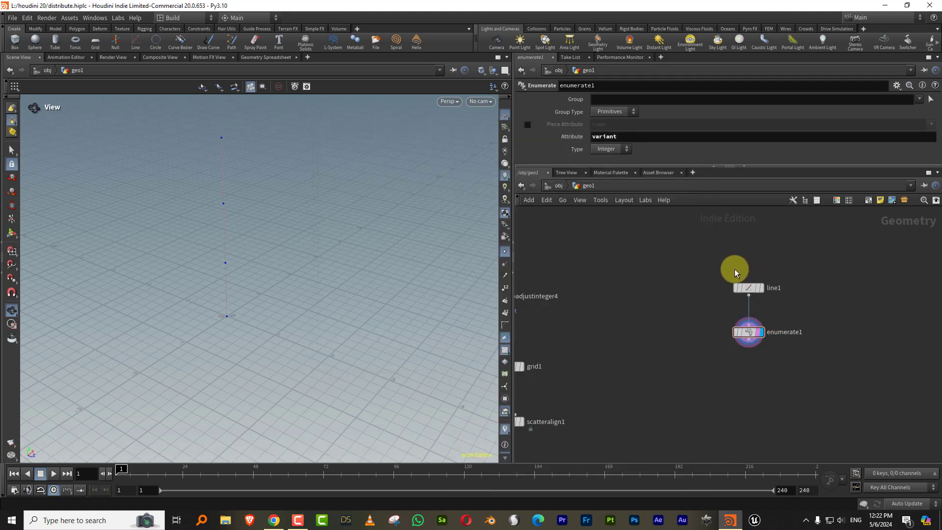
pyautogui.click(619, 112)
pyautogui.click(611, 134)
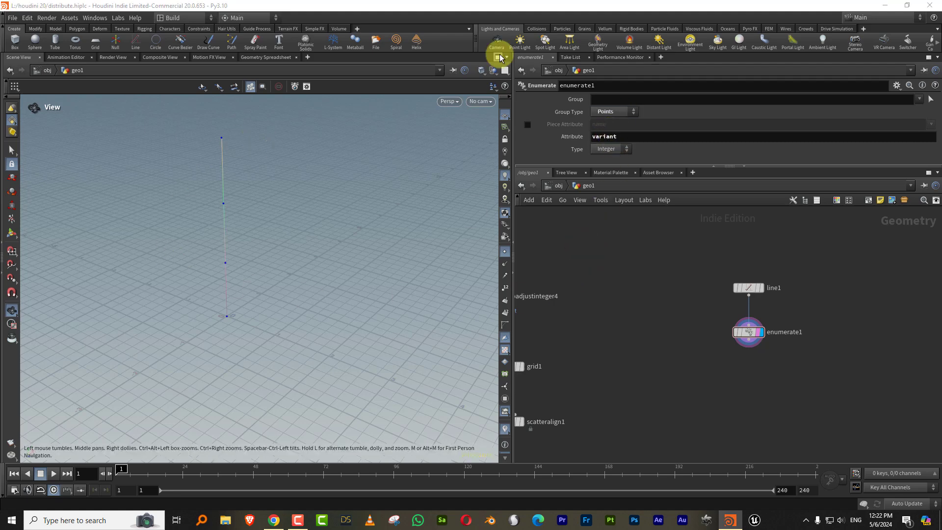
# Examine enumerate1's point variant values in a temporary Geometry Spreadsheet pane, and turn off the variant visualization
pyautogui.click(507, 57)
pyautogui.click(550, 184)
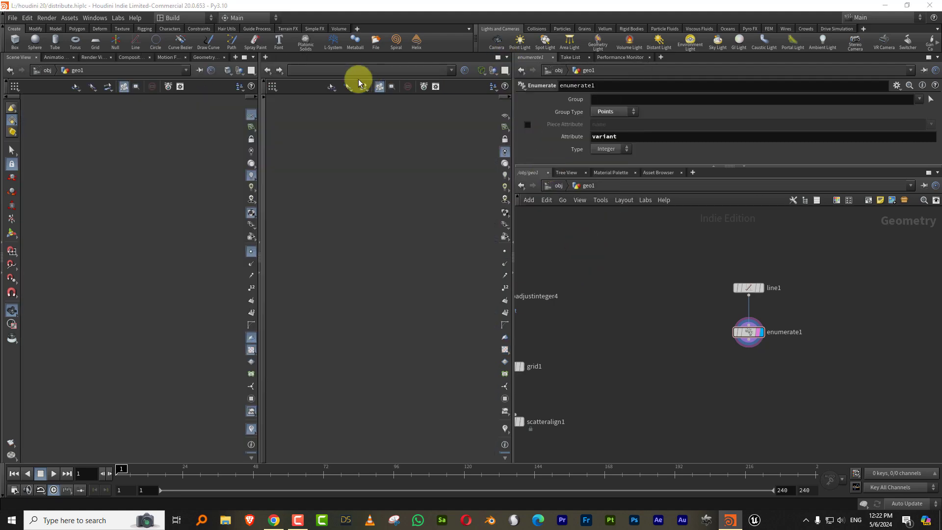
pyautogui.click(273, 58)
pyautogui.moveTo(351, 181)
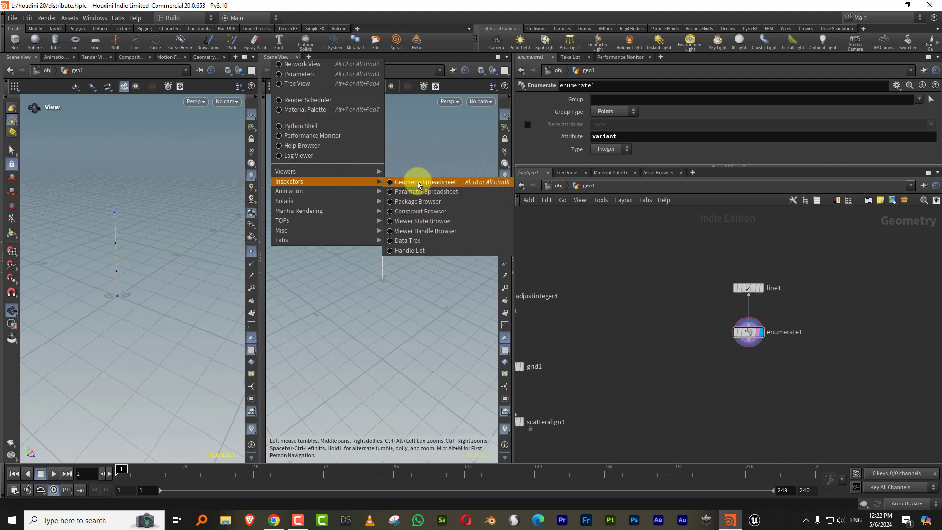
pyautogui.click(419, 182)
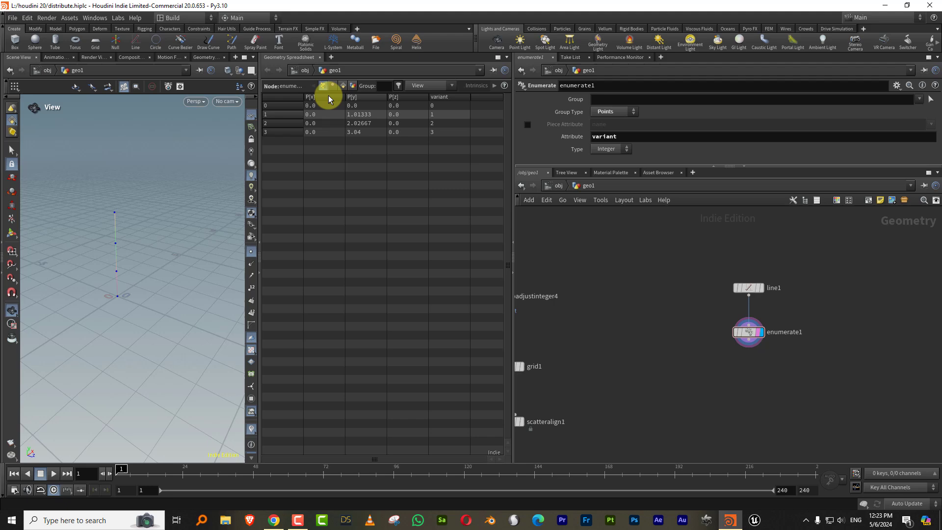
pyautogui.click(261, 275)
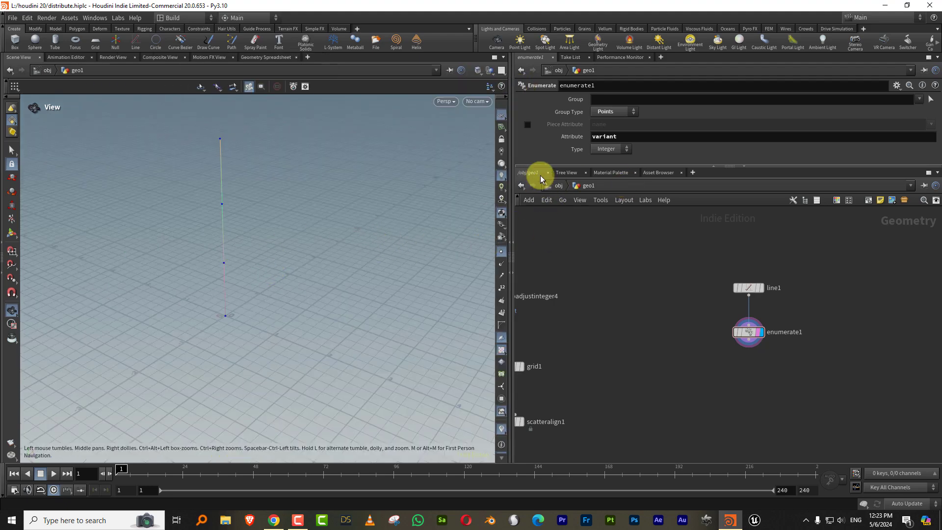
pyautogui.moveTo(749, 331)
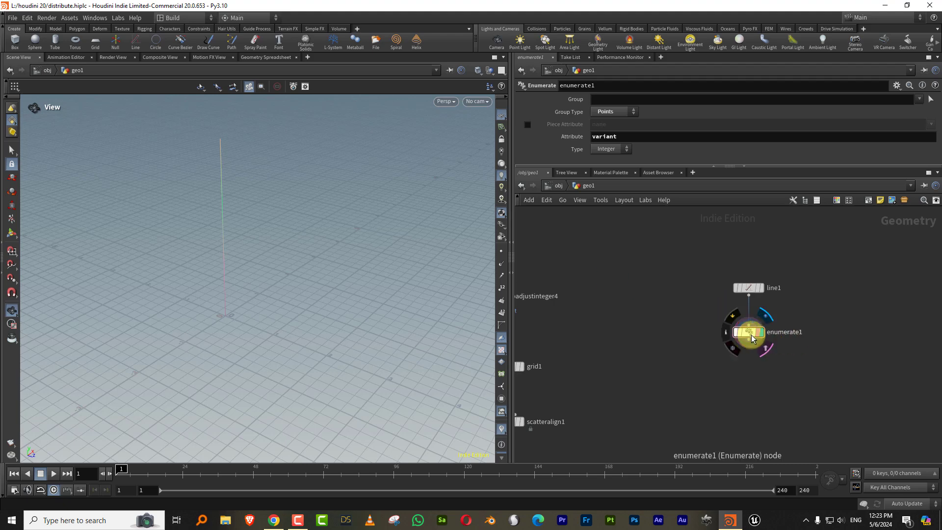
pyautogui.click(726, 332)
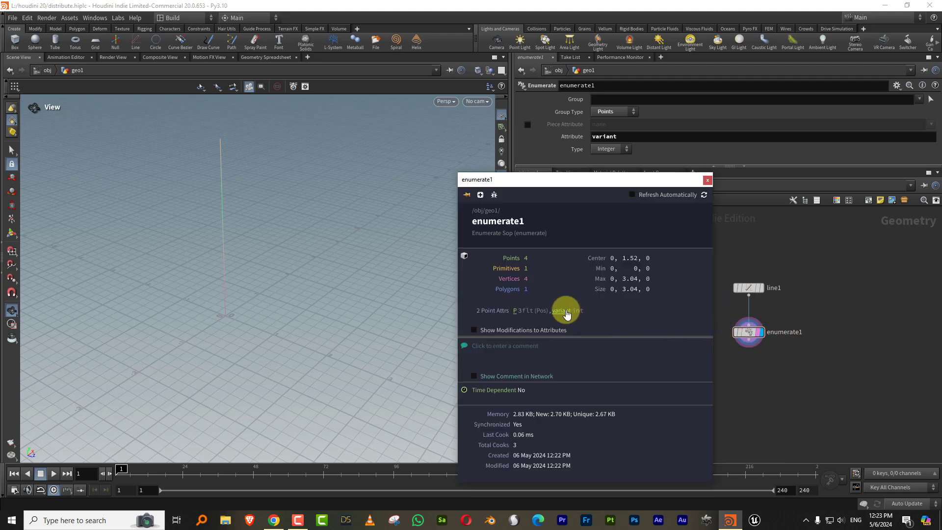
# Add a second Line node with Direction 1, 0, 0 and a Length of 3.74
pyautogui.press('Tab')
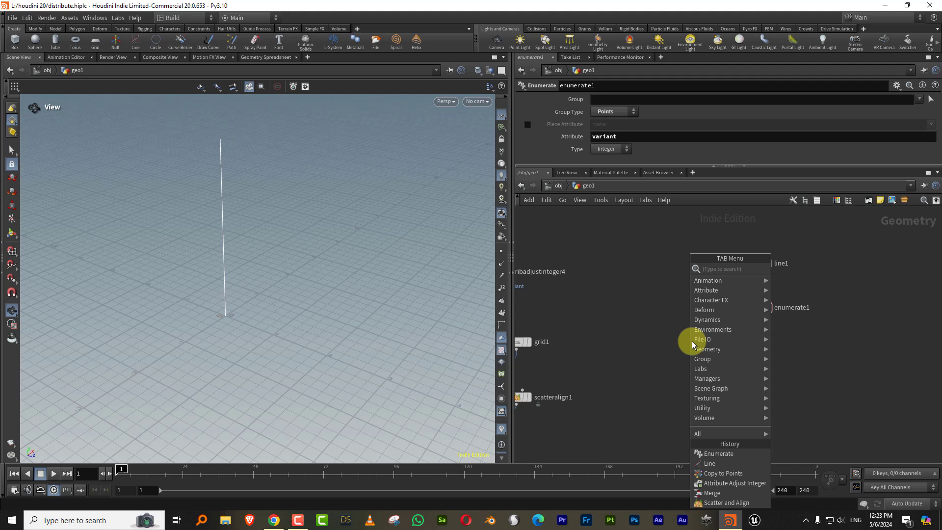
pyautogui.moveTo(692, 339)
pyautogui.click(817, 286)
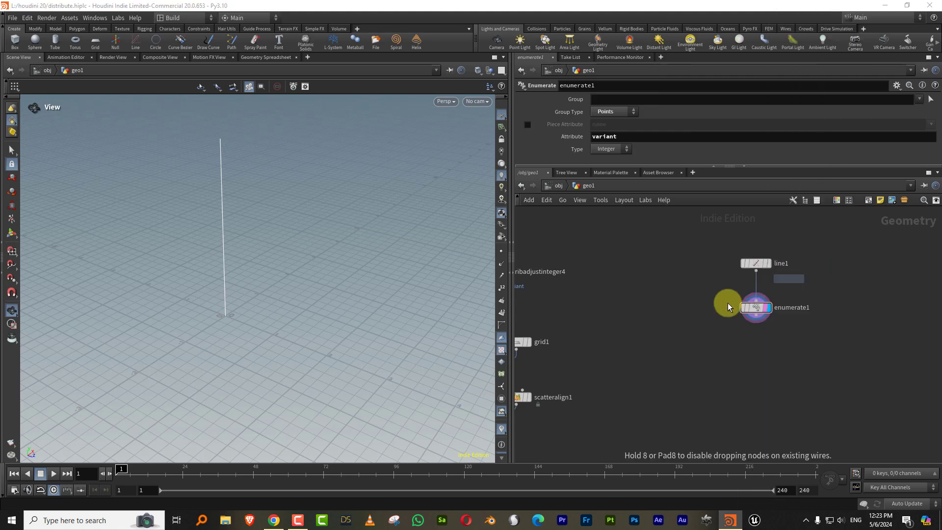
pyautogui.click(690, 322)
pyautogui.click(594, 123)
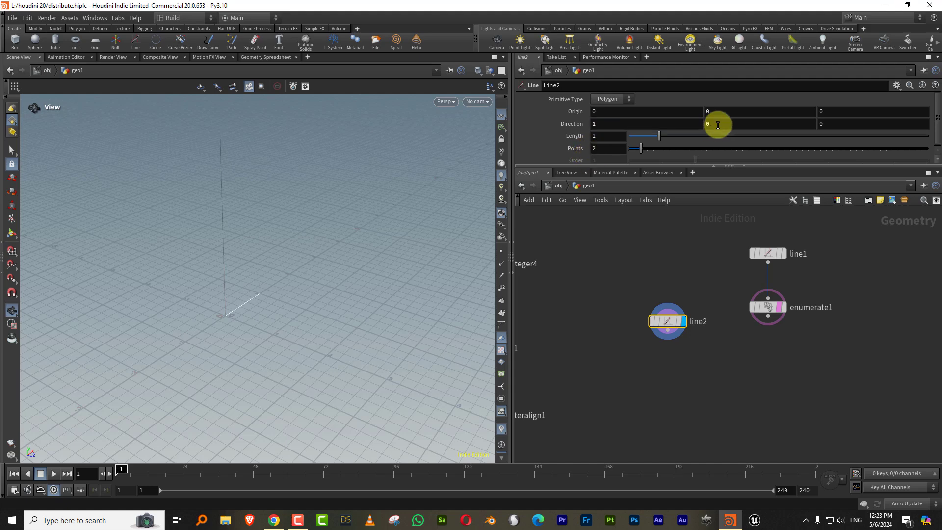
pyautogui.moveTo(659, 136); pyautogui.dragTo(740, 137)
# Connect a Match Size node below line2 to centre the horizontal line on the origin
pyautogui.press('Tab')
pyautogui.moveTo(697, 370)
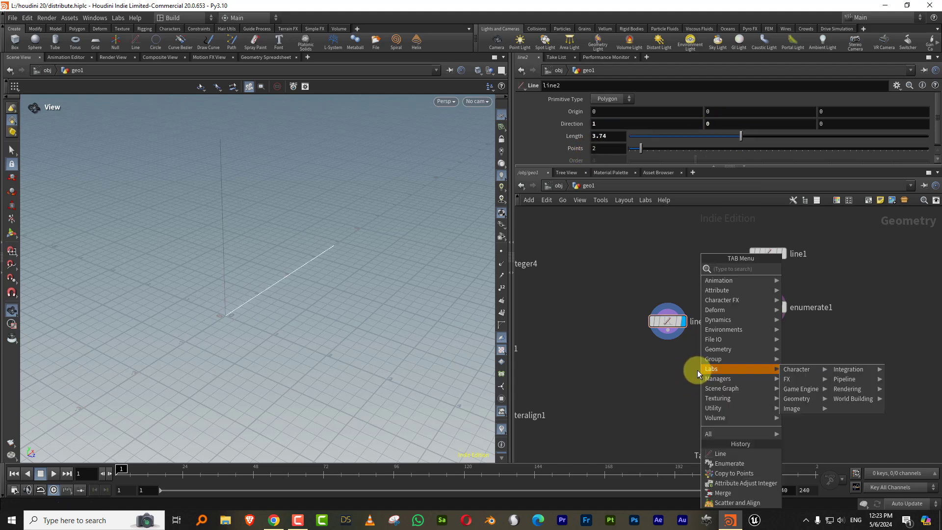
pyautogui.write('match')
pyautogui.press('Return')
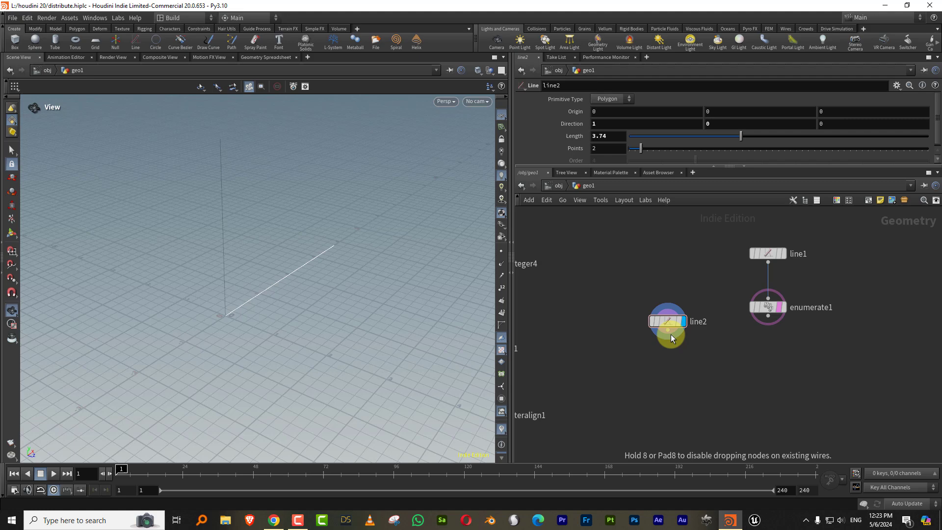
pyautogui.click(669, 333)
pyautogui.click(692, 370)
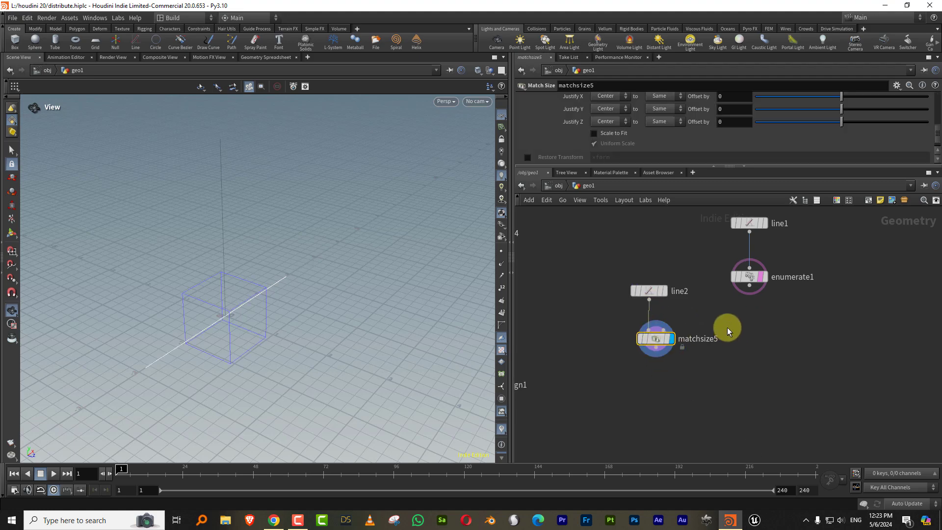
# Add a Copy to Points node that copies the matchsize5 line onto the enumerate1 points, and display its result
pyautogui.press('Tab')
pyautogui.write('copyto')
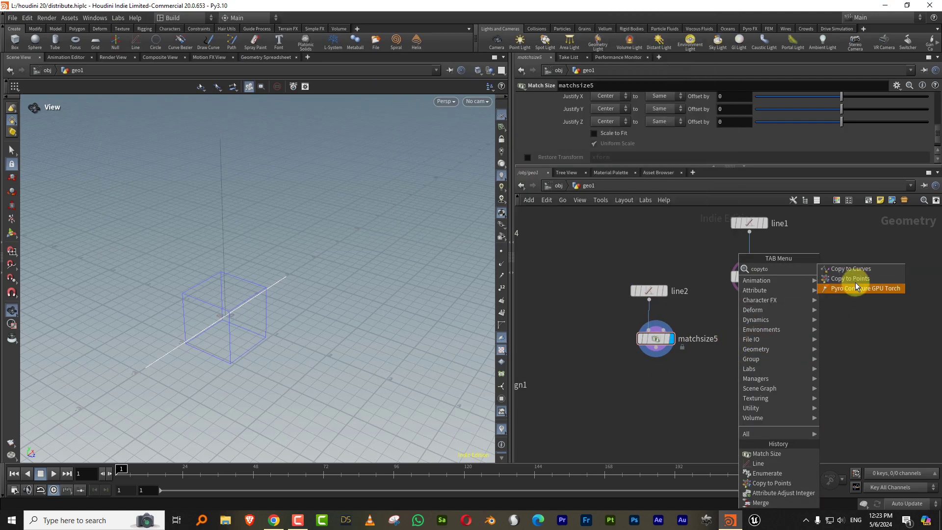
pyautogui.click(852, 278)
pyautogui.click(718, 408)
pyautogui.click(655, 347)
pyautogui.click(711, 400)
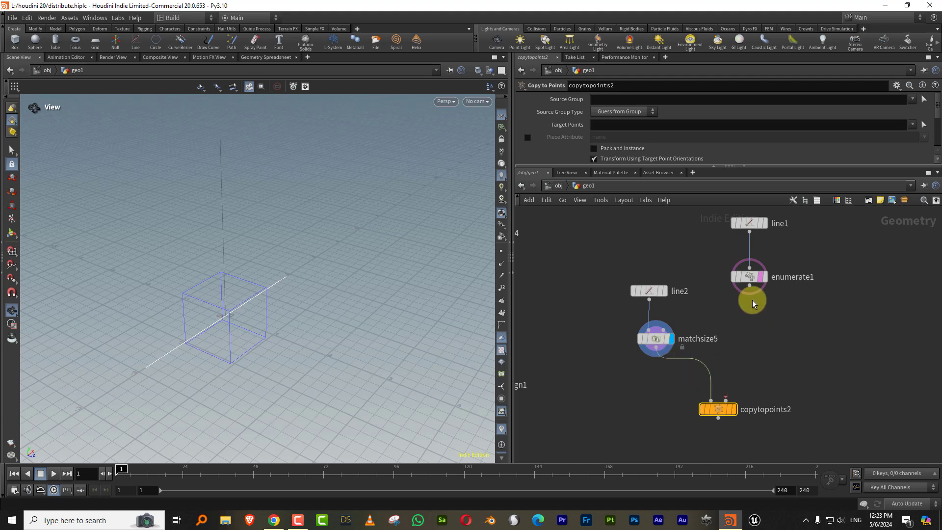
pyautogui.click(749, 286)
pyautogui.click(734, 408)
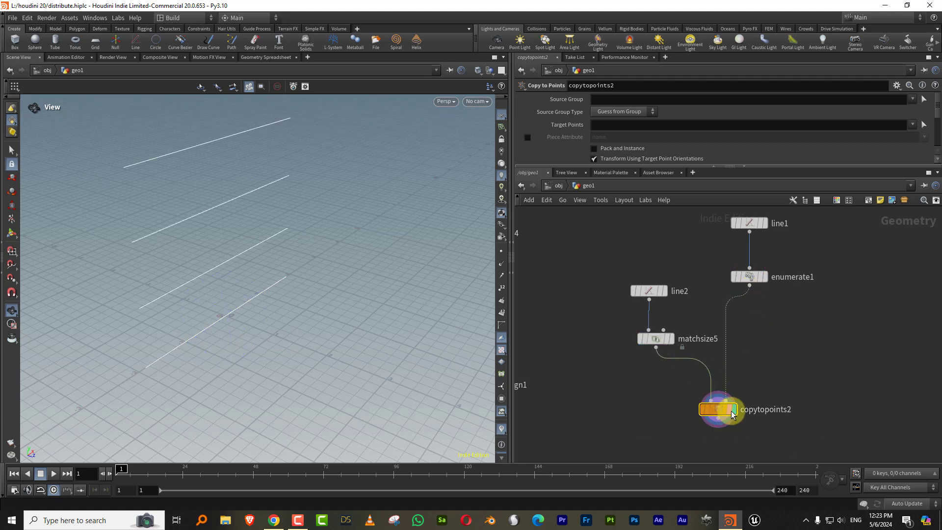
# Visualize the variant attribute on the copytopoints2 lines to check each copy's value, and turn the visualization off
pyautogui.click(690, 409)
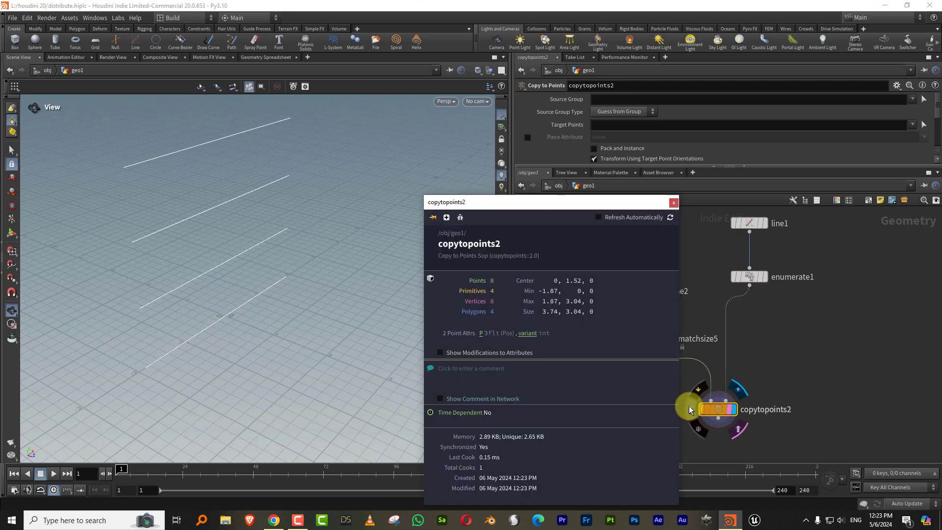
pyautogui.click(528, 333)
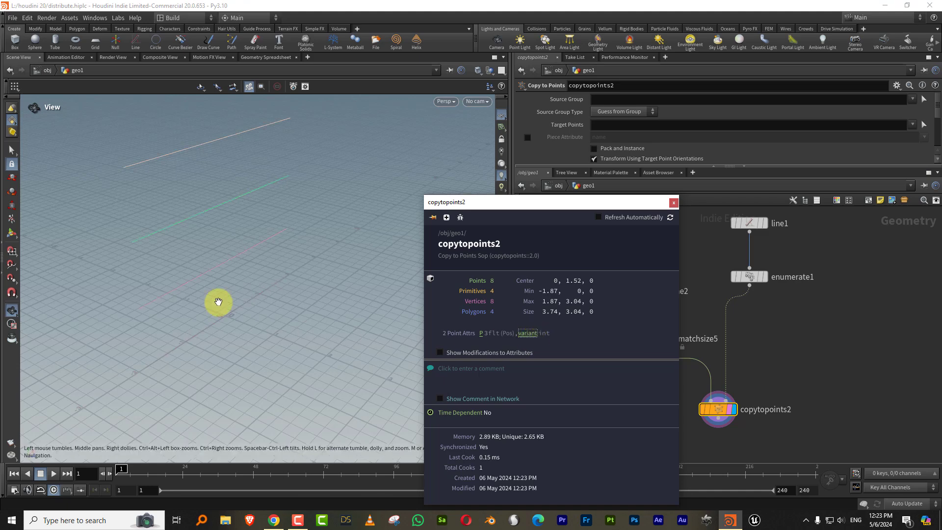
pyautogui.click(526, 333)
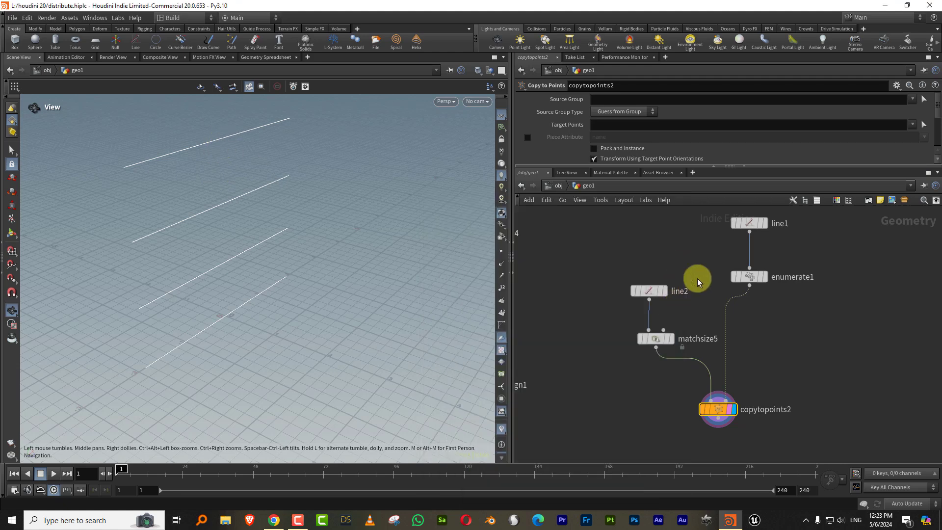
# Set the Points of the horizontal line2 to 10
pyautogui.click(695, 289)
pyautogui.moveTo(653, 149); pyautogui.dragTo(688, 148)
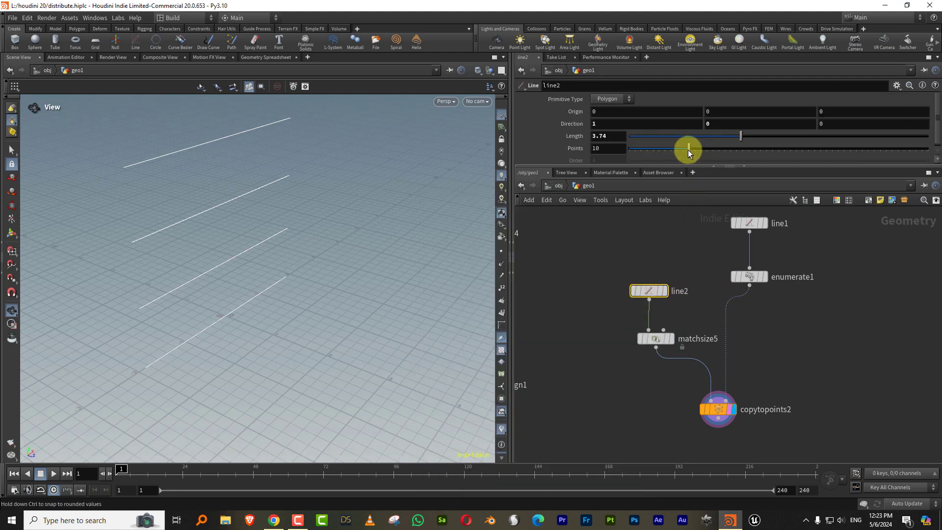
# Disconnect the grid branch from copytopoints1, move it aside, and place the five line-branch nodes ending in copytopoints2 above copytopoints1
pyautogui.scroll(-3, 703, 314)
pyautogui.moveTo(674, 320); pyautogui.dragTo(764, 264, button='middle')
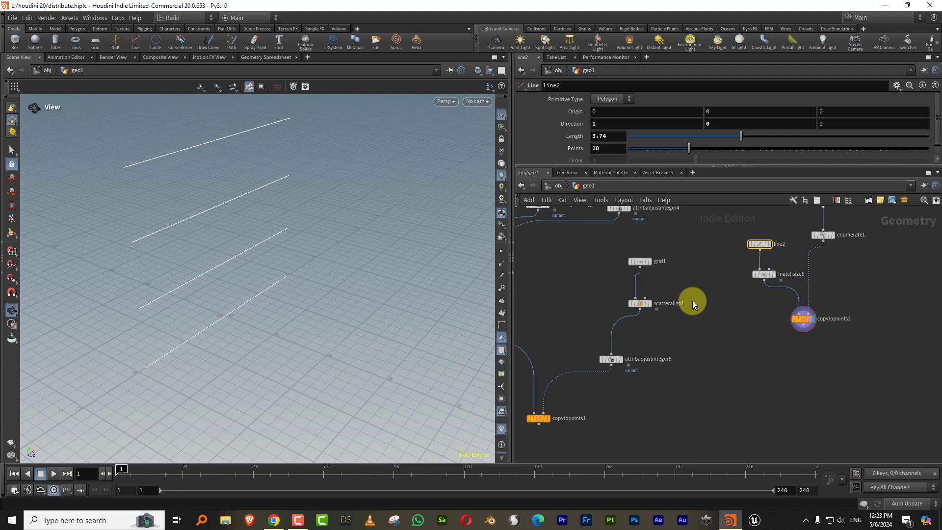
pyautogui.scroll(-2, 692, 301)
pyautogui.moveTo(576, 405); pyautogui.dragTo(623, 431)
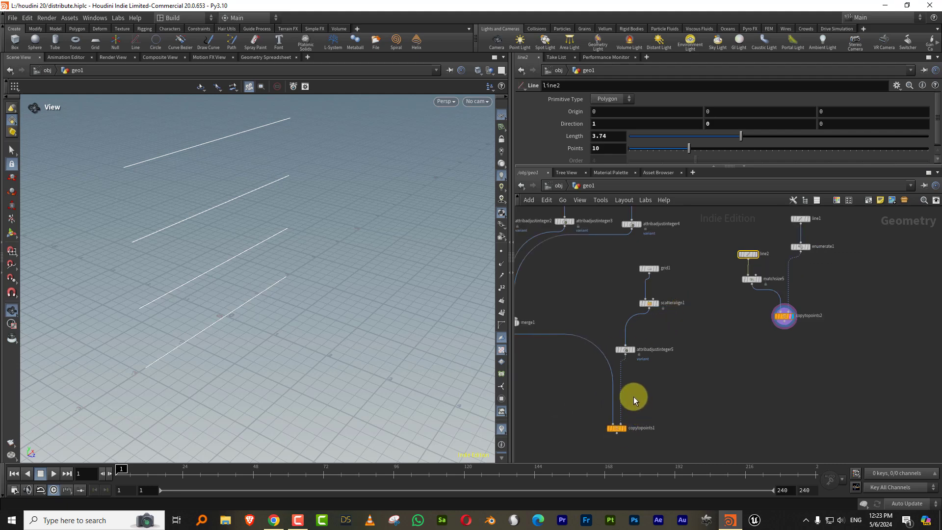
pyautogui.moveTo(606, 260); pyautogui.dragTo(917, 342)
pyautogui.moveTo(716, 339); pyautogui.dragTo(829, 216)
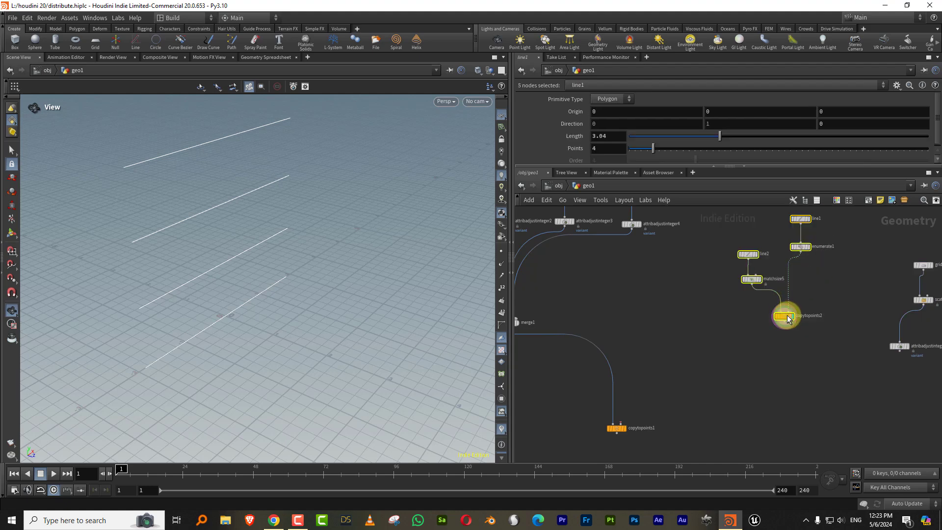
pyautogui.moveTo(782, 316); pyautogui.dragTo(660, 367)
pyautogui.scroll(3, 639, 386)
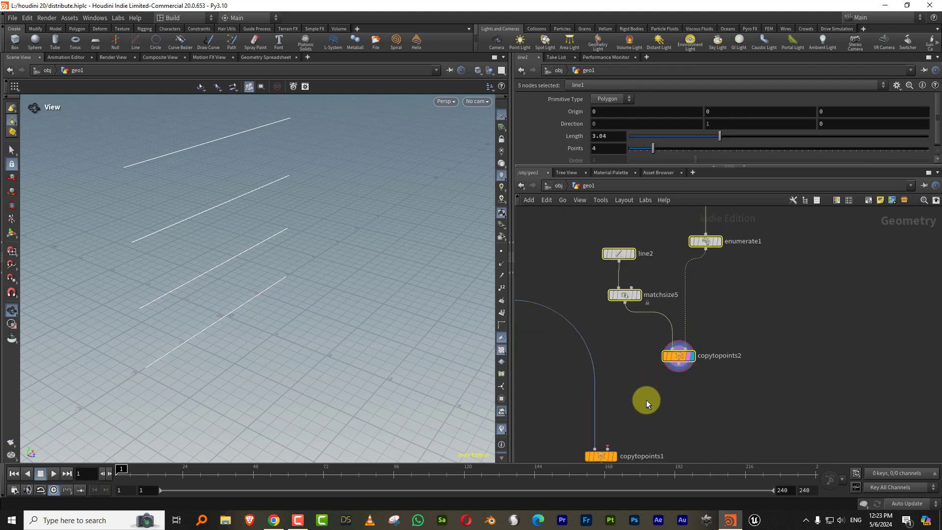
# Connect copytopoints2 to the target points input of copytopoints1 and display the copytopoints1 result
pyautogui.click(647, 399)
pyautogui.moveTo(673, 372); pyautogui.dragTo(700, 322, button='middle')
pyautogui.click(700, 324)
pyautogui.click(638, 400)
pyautogui.click(642, 407)
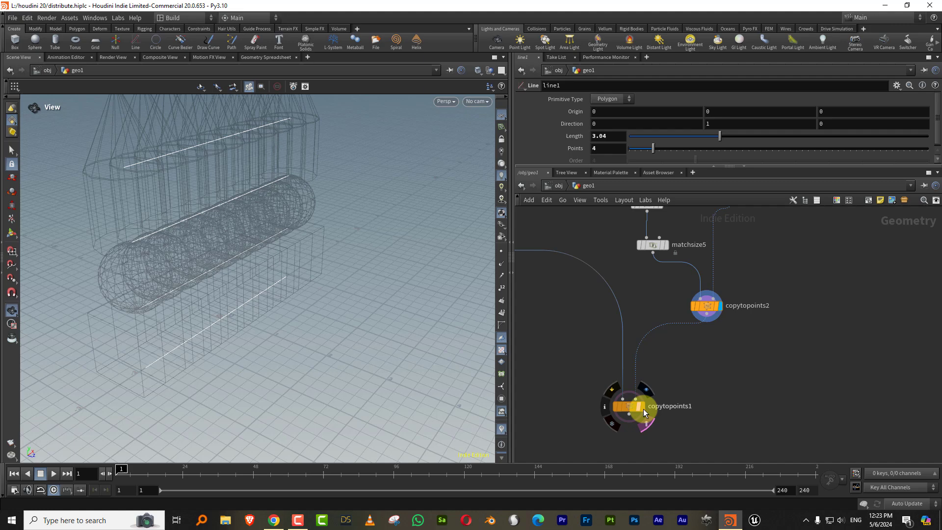
pyautogui.click(633, 407)
pyautogui.scroll(-3, 307, 275)
pyautogui.moveTo(312, 307); pyautogui.dragTo(248, 267)
# Set the Target Size of the four shapes' Match Size nodes together to 0.37 on all three axes
pyautogui.moveTo(581, 220); pyautogui.dragTo(763, 420, button='middle')
pyautogui.scroll(-4, 687, 304)
pyautogui.moveTo(589, 278); pyautogui.dragTo(824, 295)
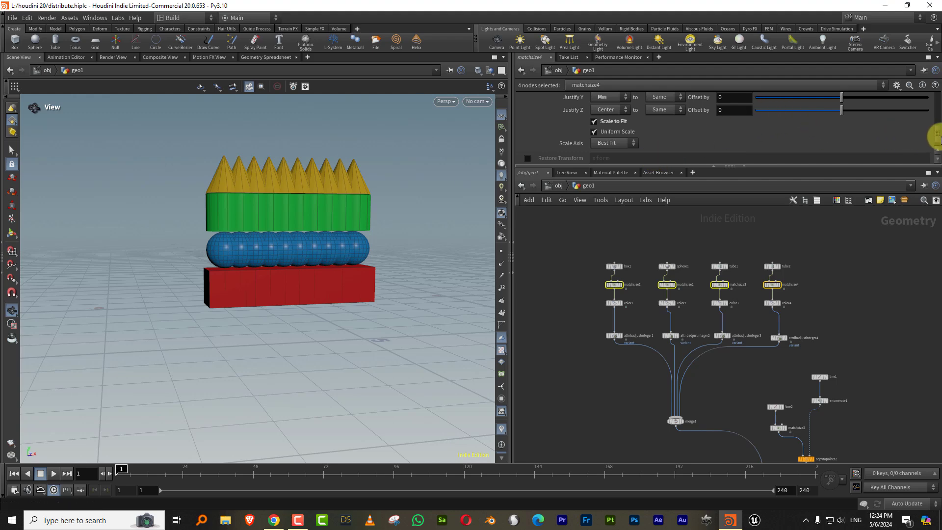
pyautogui.moveTo(934, 138); pyautogui.dragTo(778, 118)
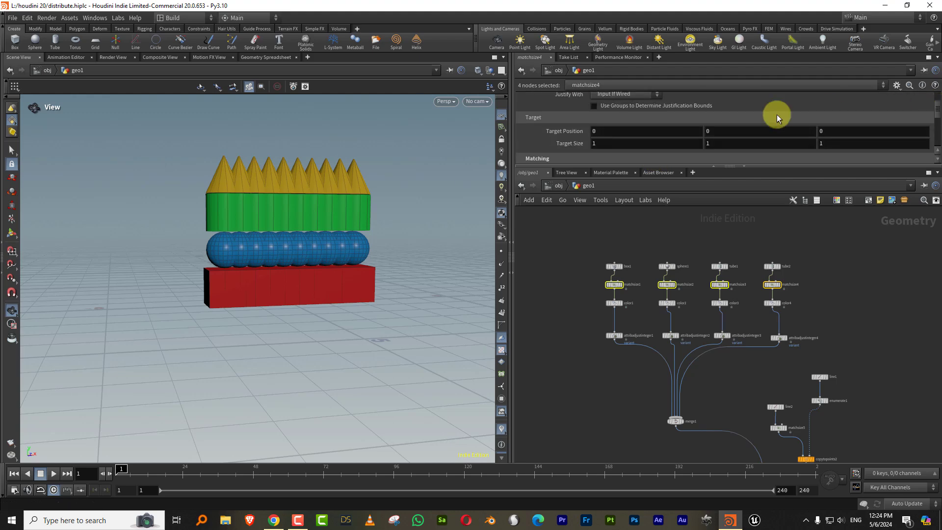
pyautogui.moveTo(577, 142); pyautogui.dragTo(563, 149, button='middle')
# Set the Length of the vertical line1 to 1.99 to bring the four rows closer together
pyautogui.moveTo(870, 373); pyautogui.dragTo(781, 290, button='middle')
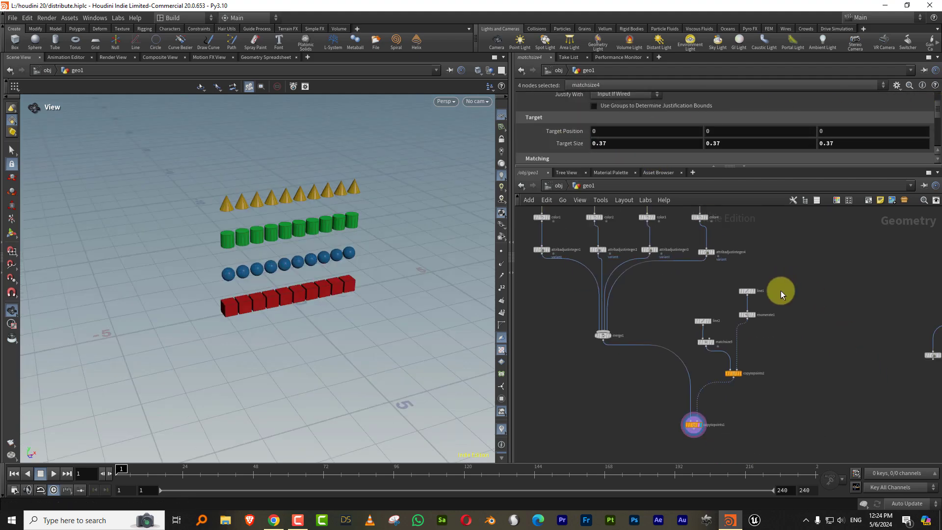
pyautogui.scroll(2, 775, 289)
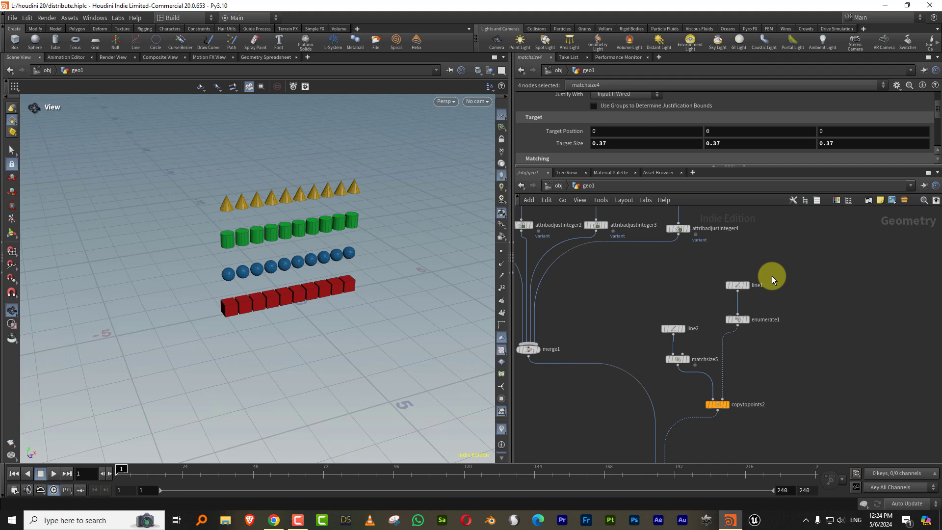
pyautogui.click(738, 285)
pyautogui.moveTo(720, 137); pyautogui.dragTo(687, 142)
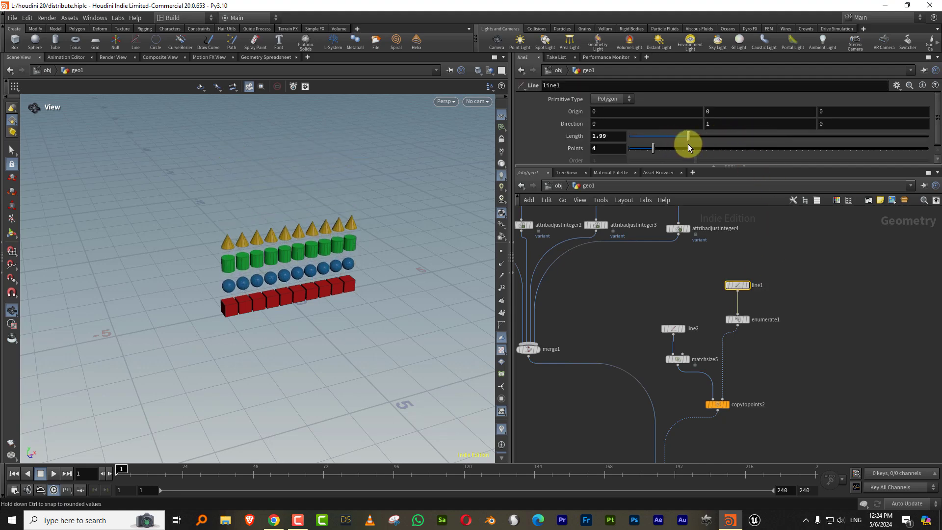
# Set the horizontal line2 to a Length of 6.73 with 17 Points for longer rows with more shapes
pyautogui.click(738, 319)
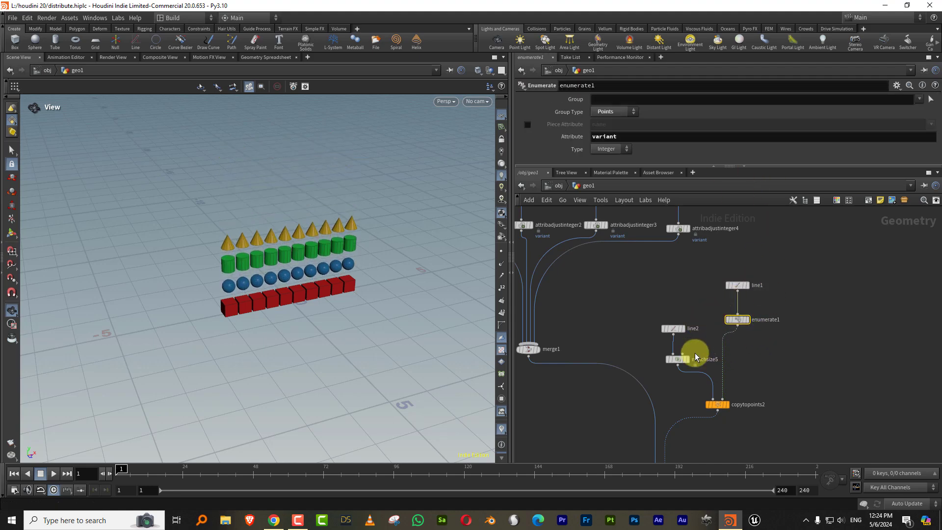
pyautogui.click(673, 328)
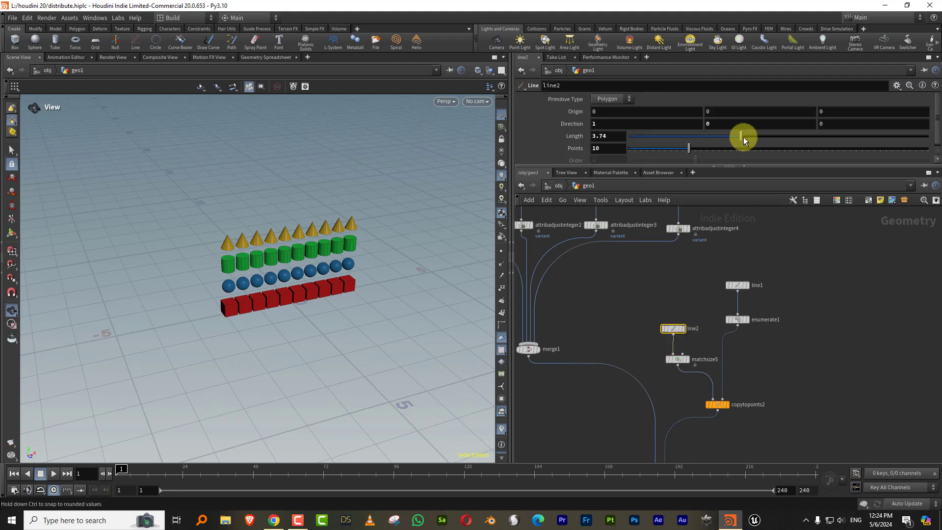
pyautogui.moveTo(743, 137); pyautogui.dragTo(830, 137)
pyautogui.moveTo(707, 150); pyautogui.dragTo(730, 149)
pyautogui.moveTo(291, 255); pyautogui.dragTo(308, 238)
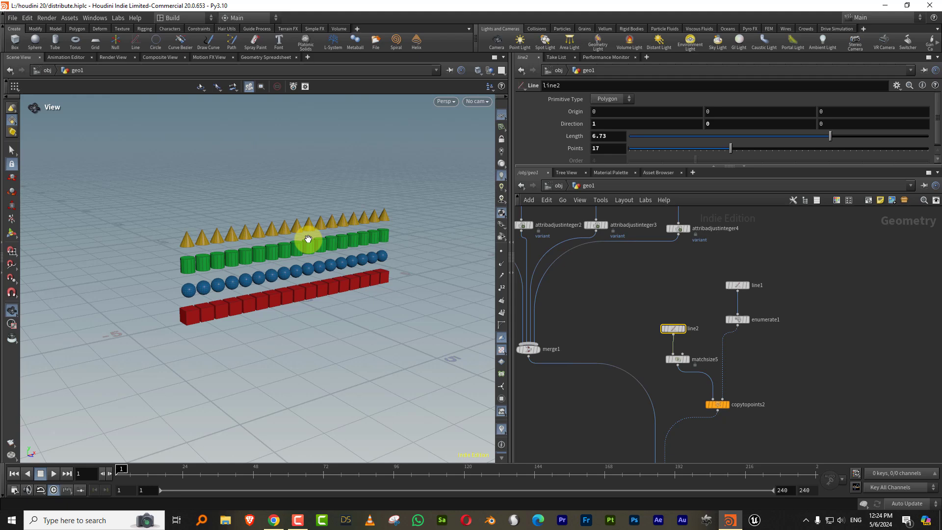